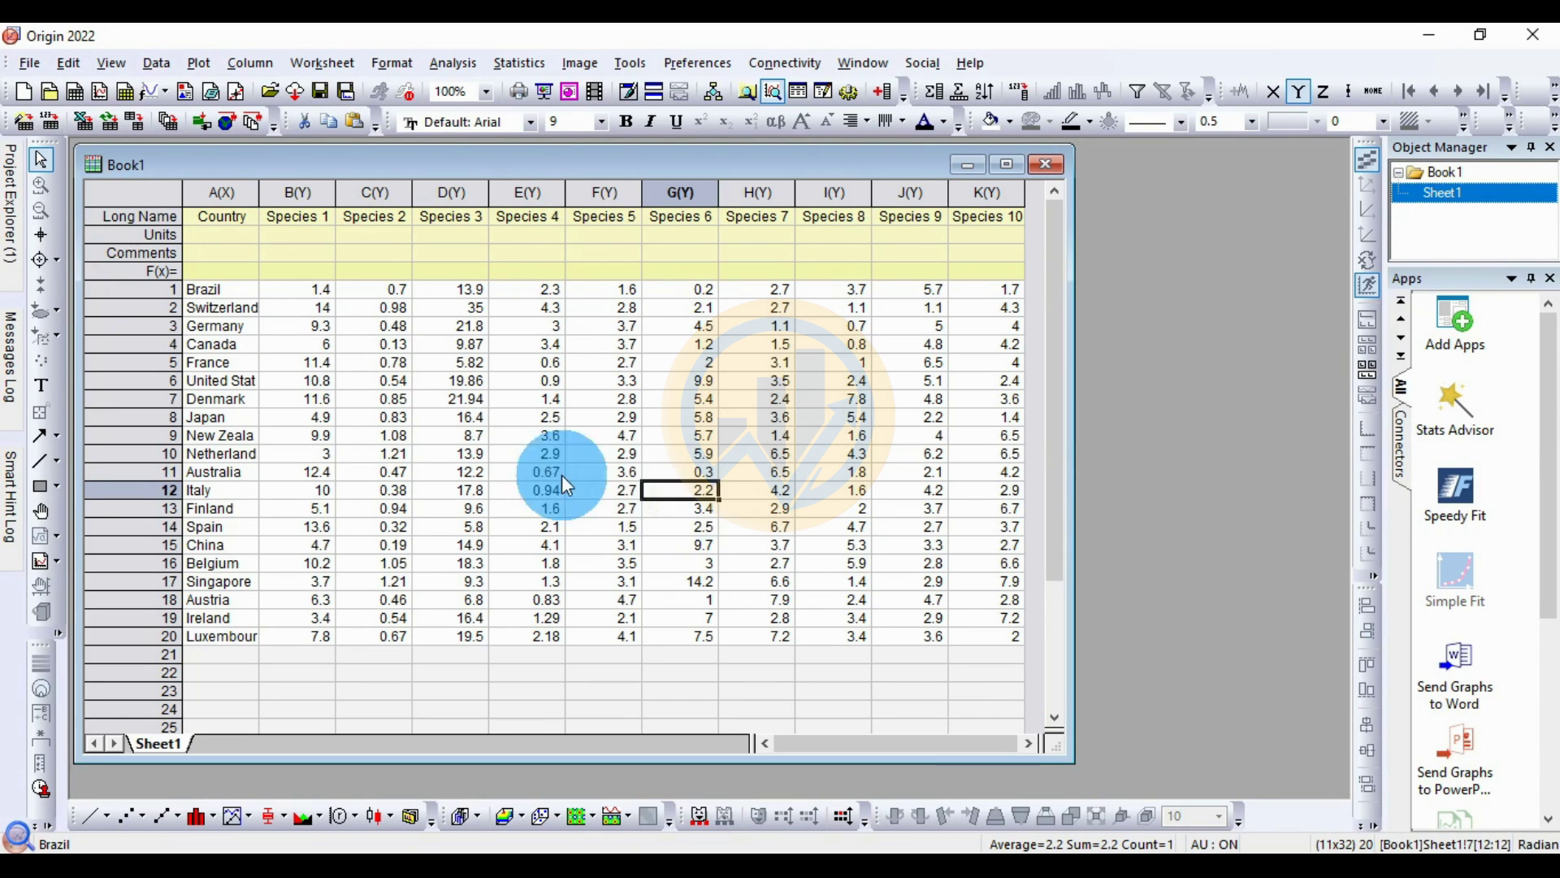
Step: Examine the worksheet's Country column and the Species 1 to Species 10 data columns
left_click(207, 232)
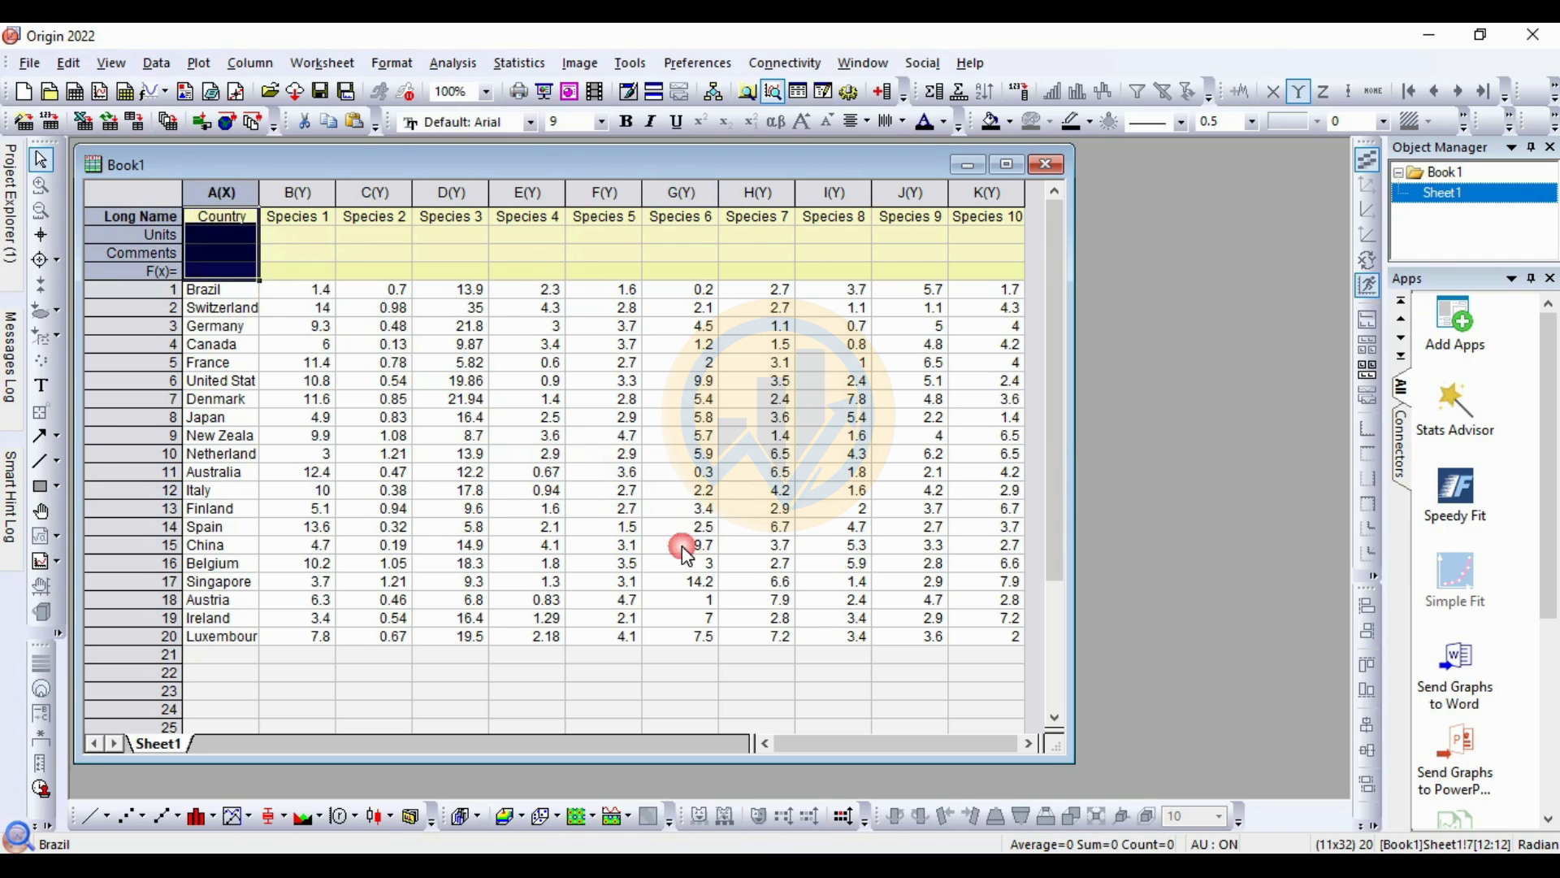
left_click(683, 508)
left_click_drag(231, 294, 958, 637)
left_click(963, 658)
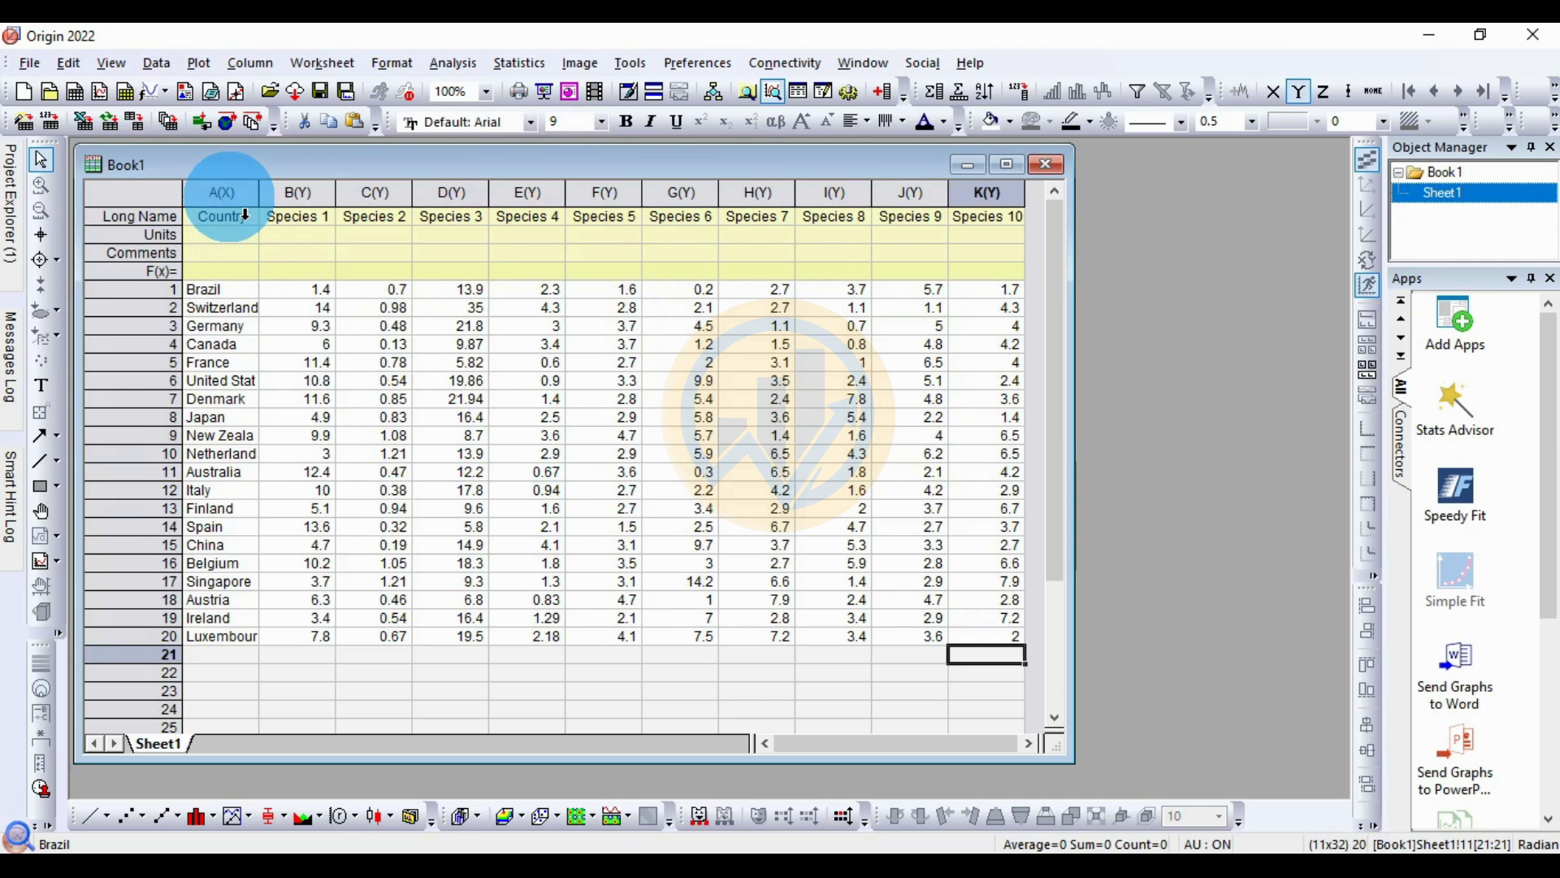
left_click(221, 193)
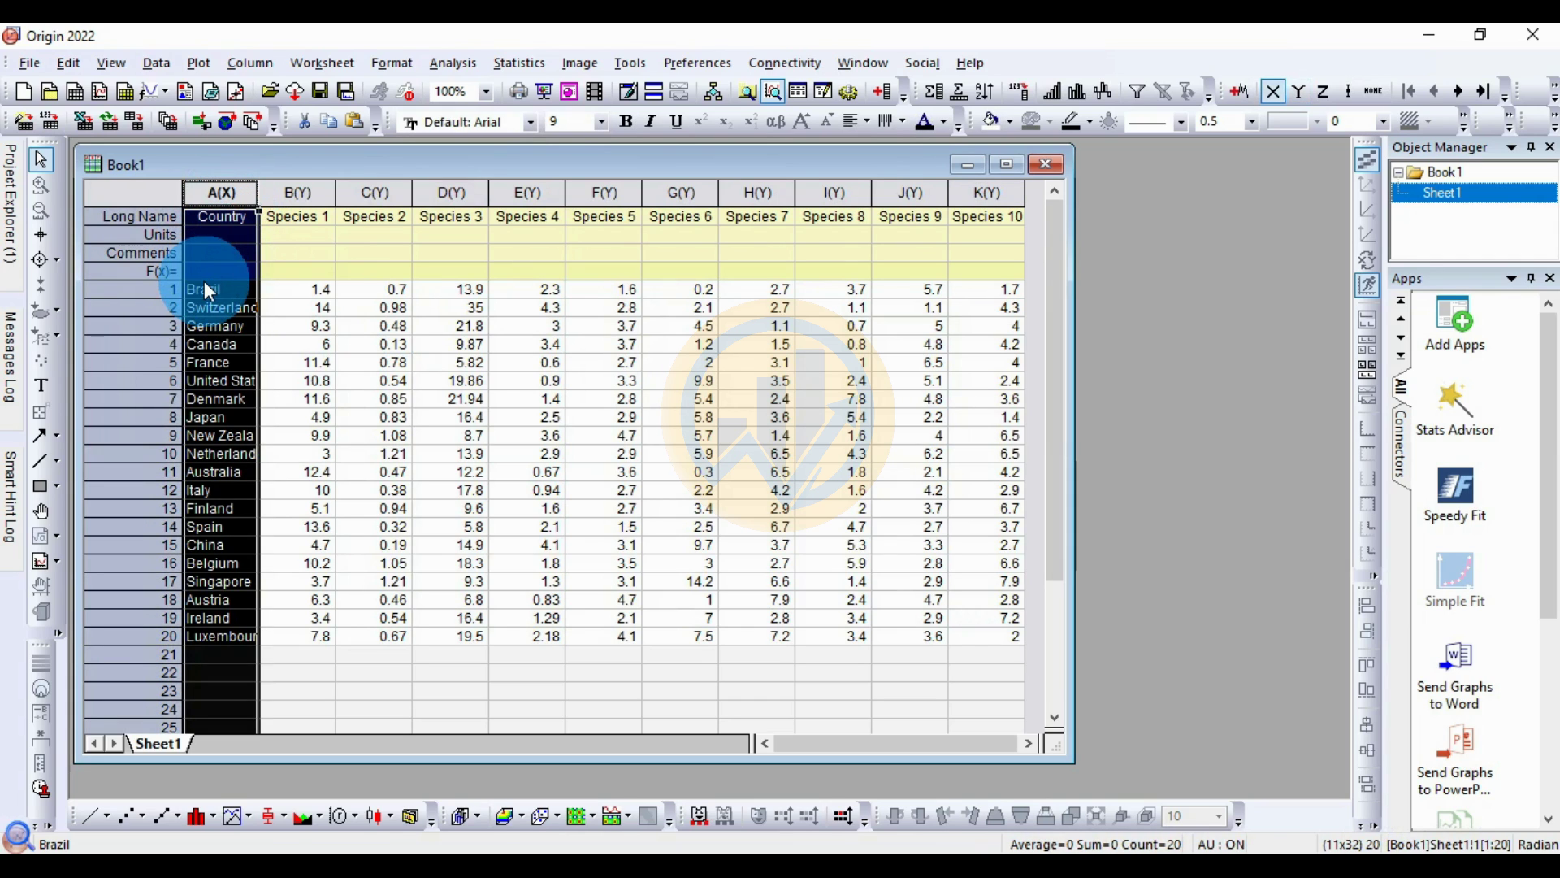
left_click_drag(296, 192, 987, 215)
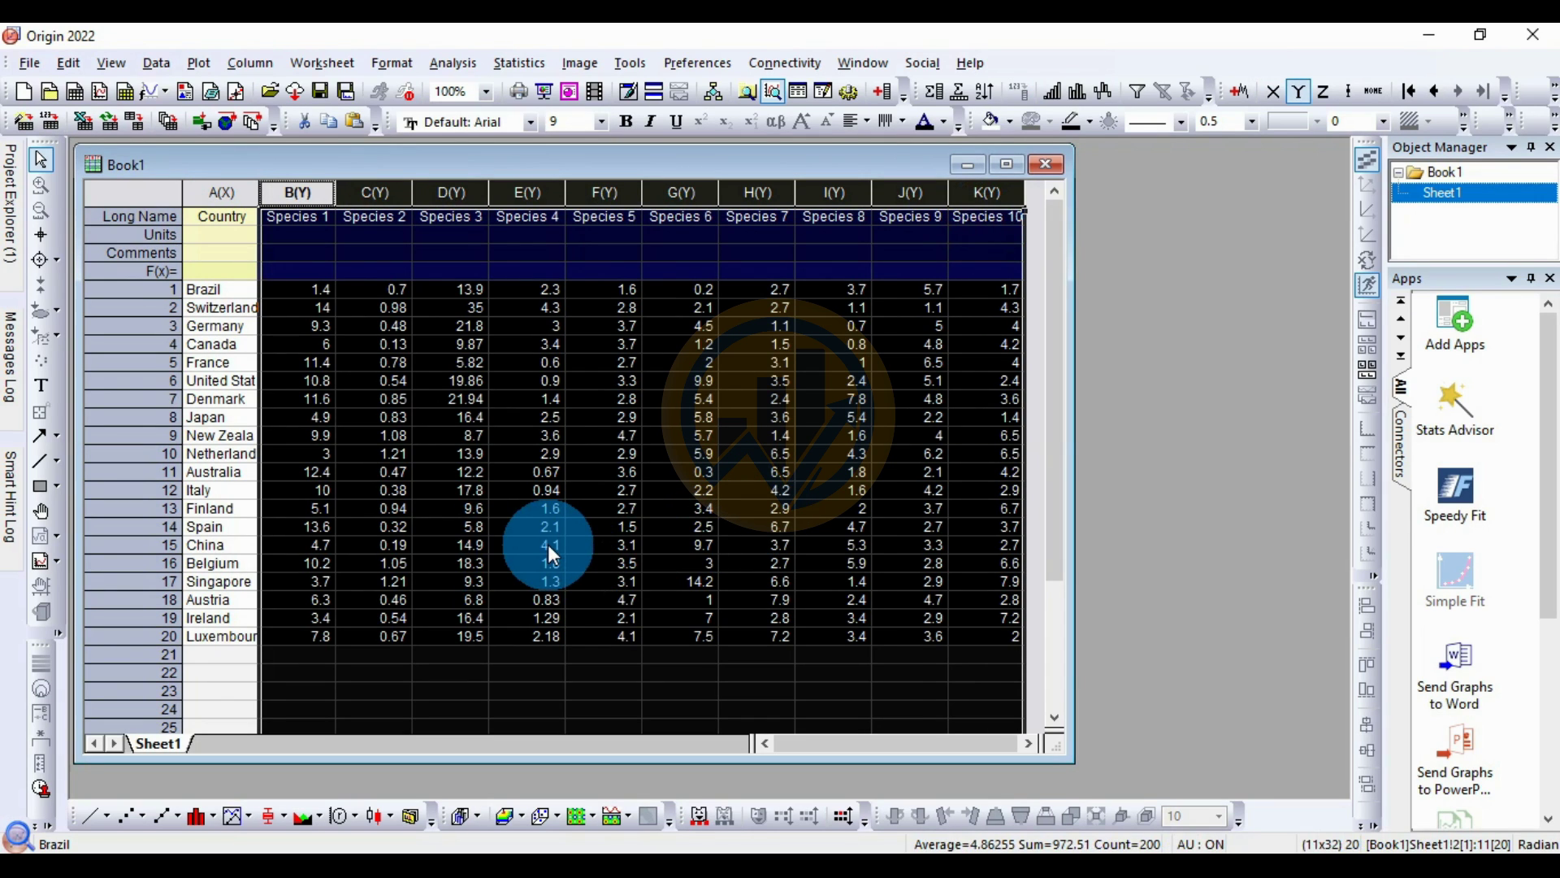
left_click(604, 689)
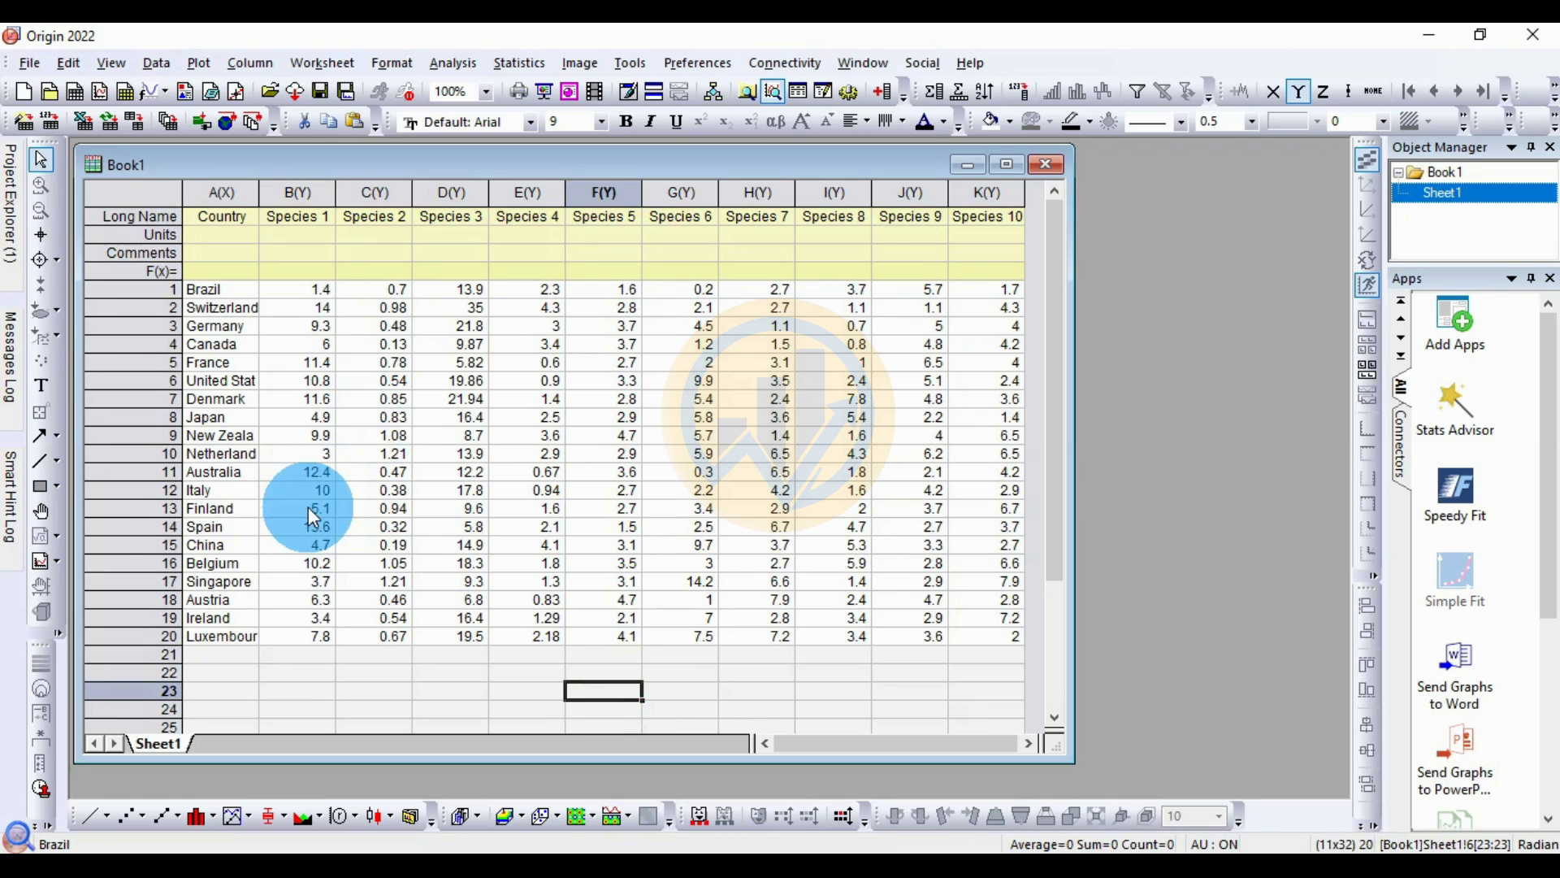
Step: Open the settings for a K-Means Cluster Analysis from the multivariate statistics tools
left_click(525, 65)
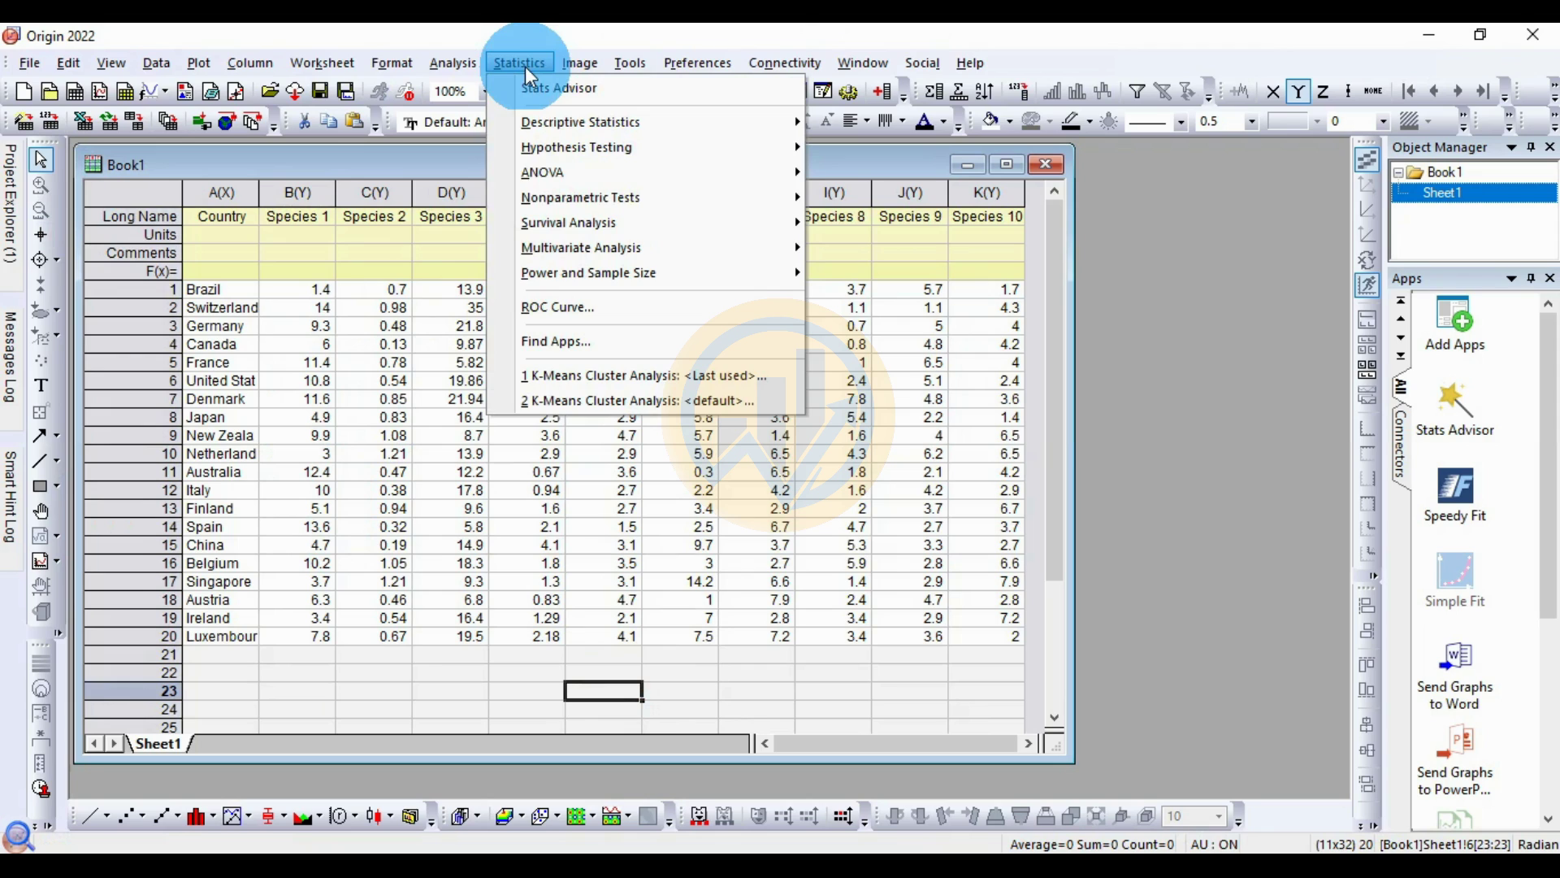
mouse_move(538, 247)
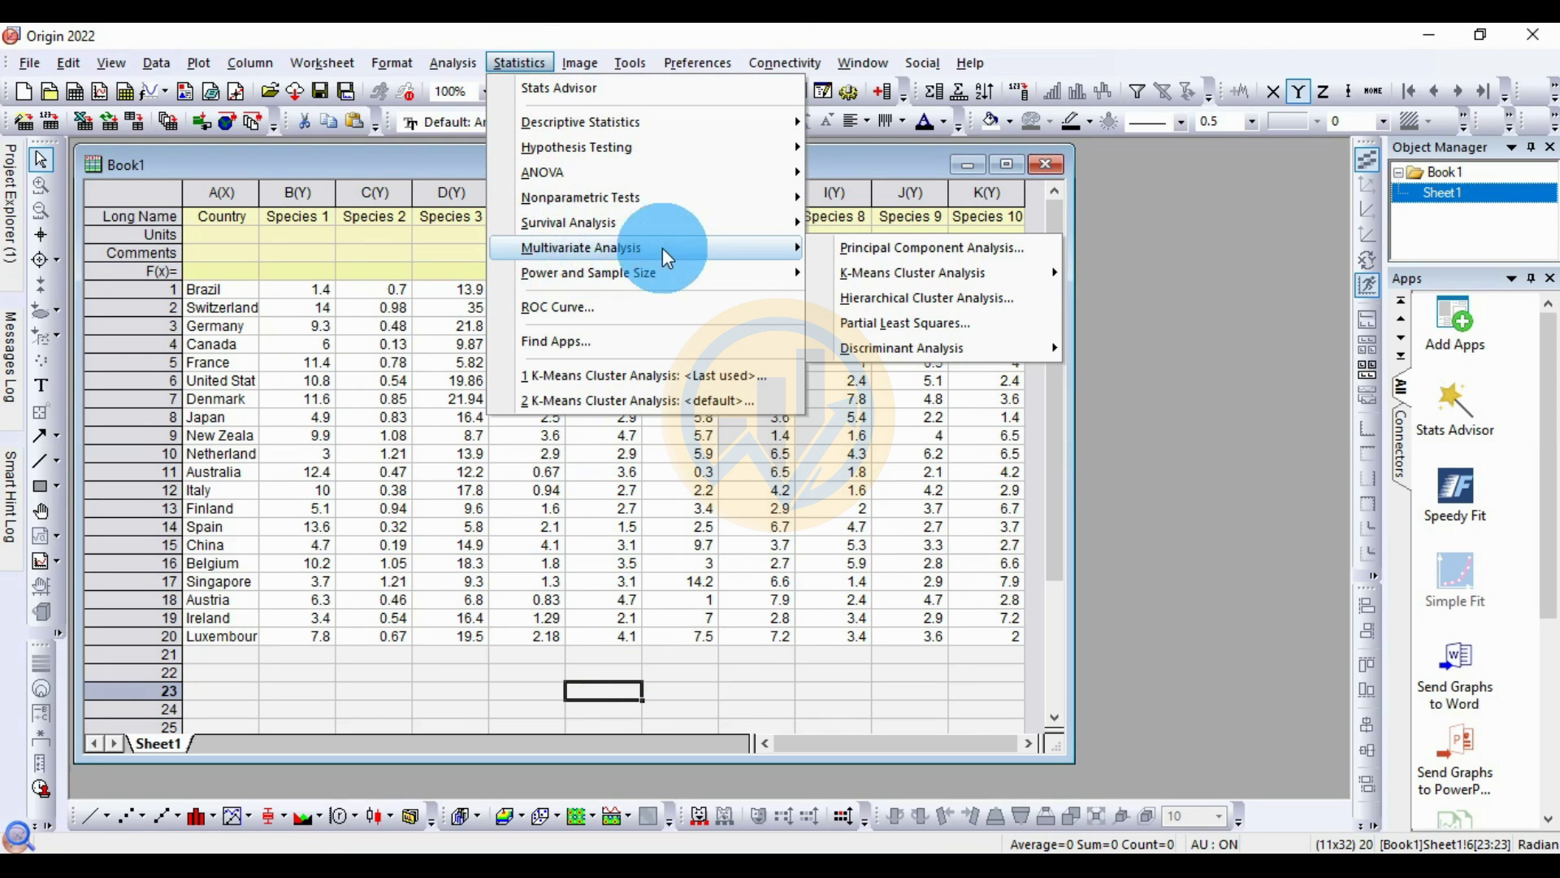
mouse_move(889, 274)
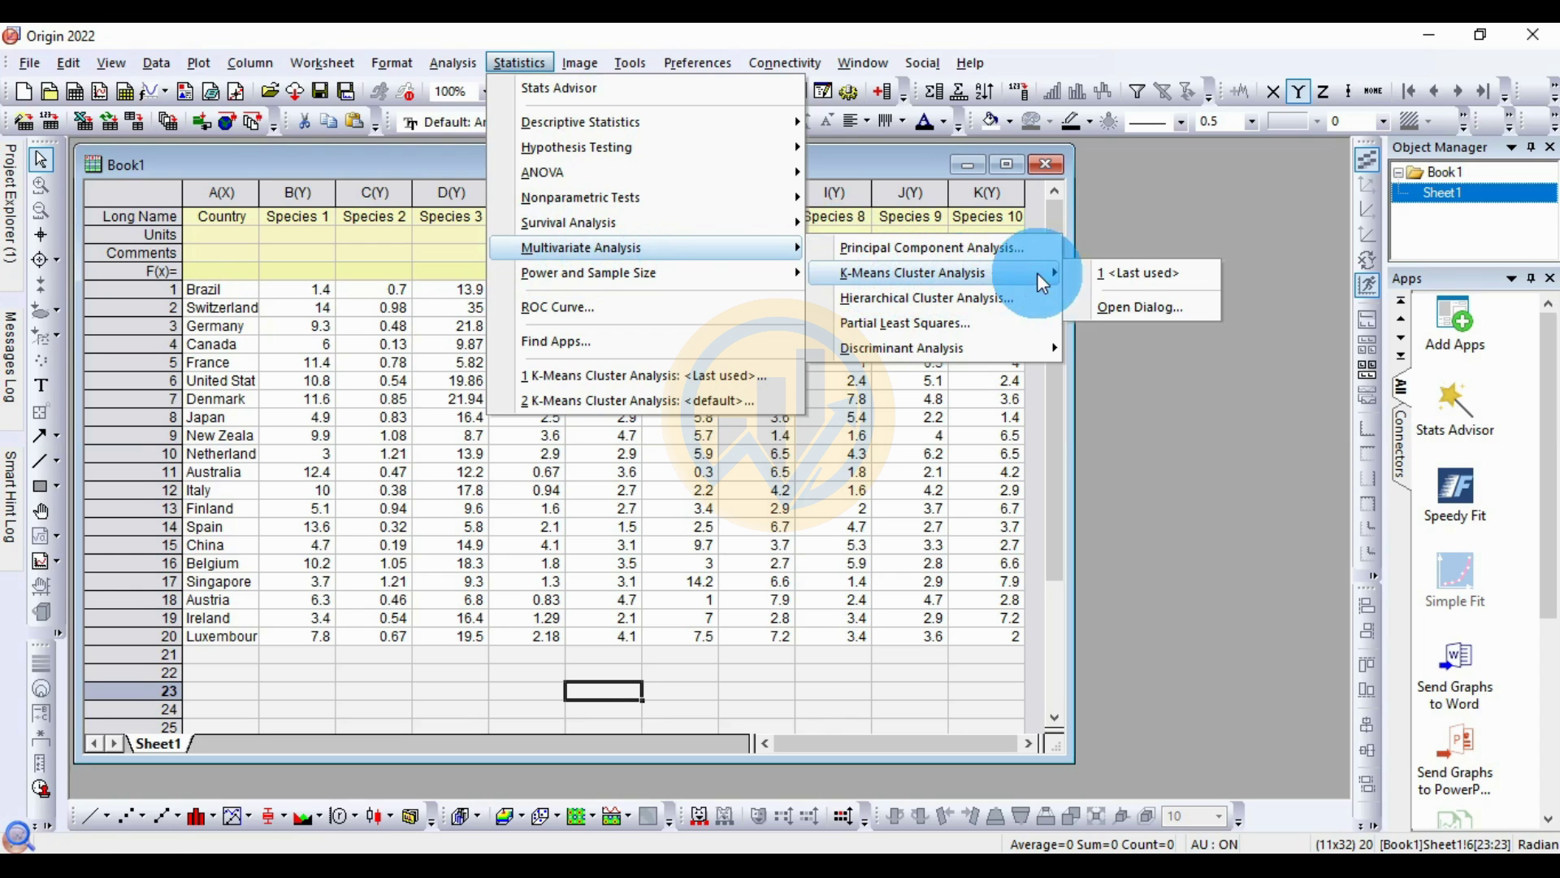
left_click(1140, 309)
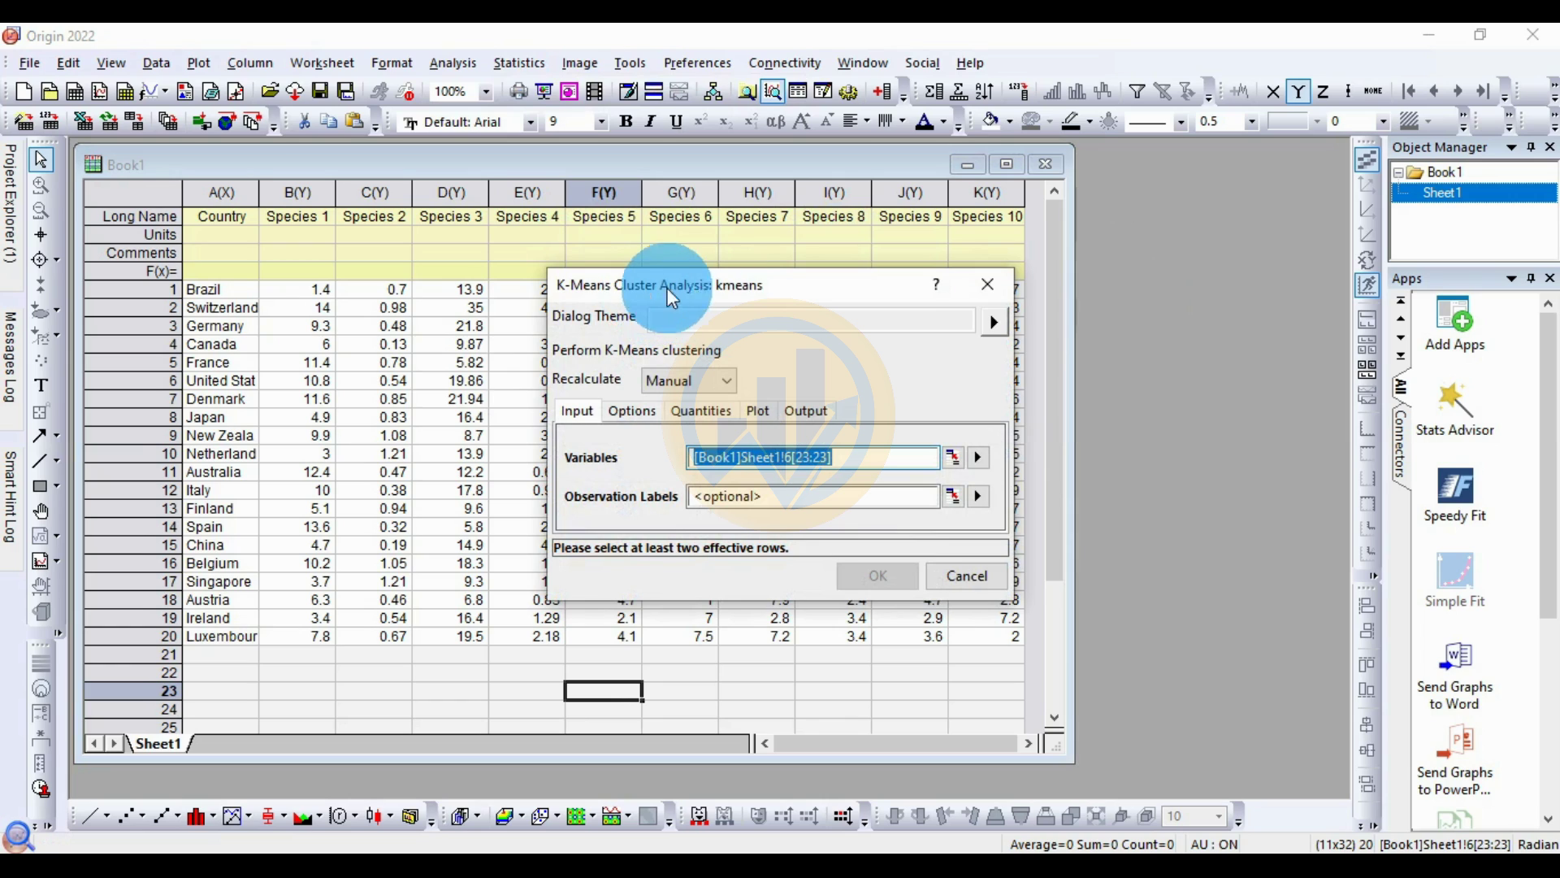
left_click_drag(780, 286, 750, 286)
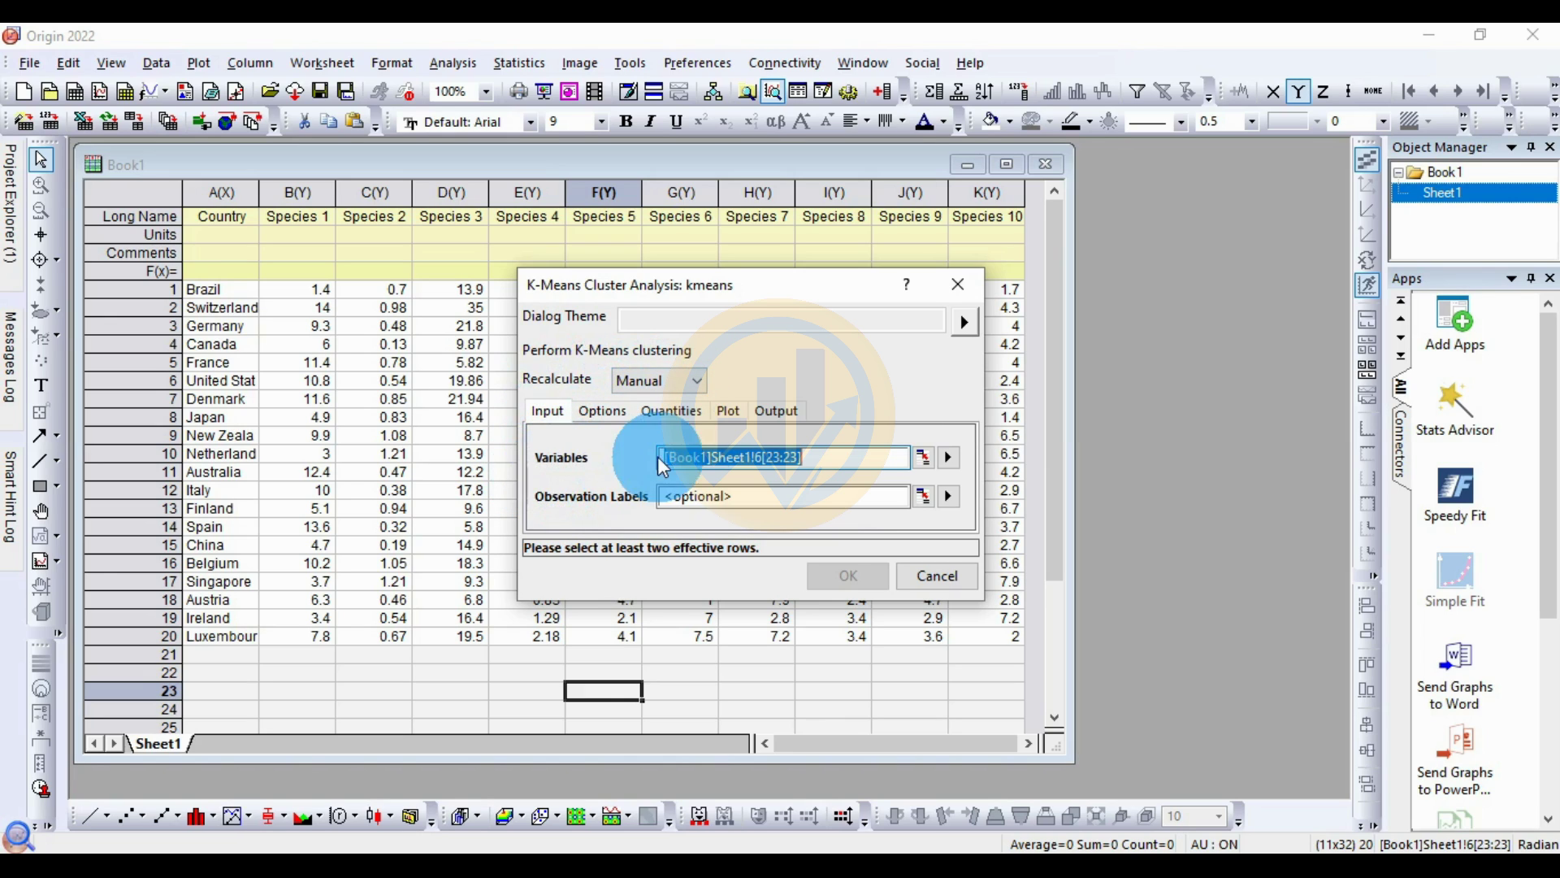
Step: Assign the Species 1 to Species 10 columns as the analysis variables and the Country column as observation labels
left_click(926, 460)
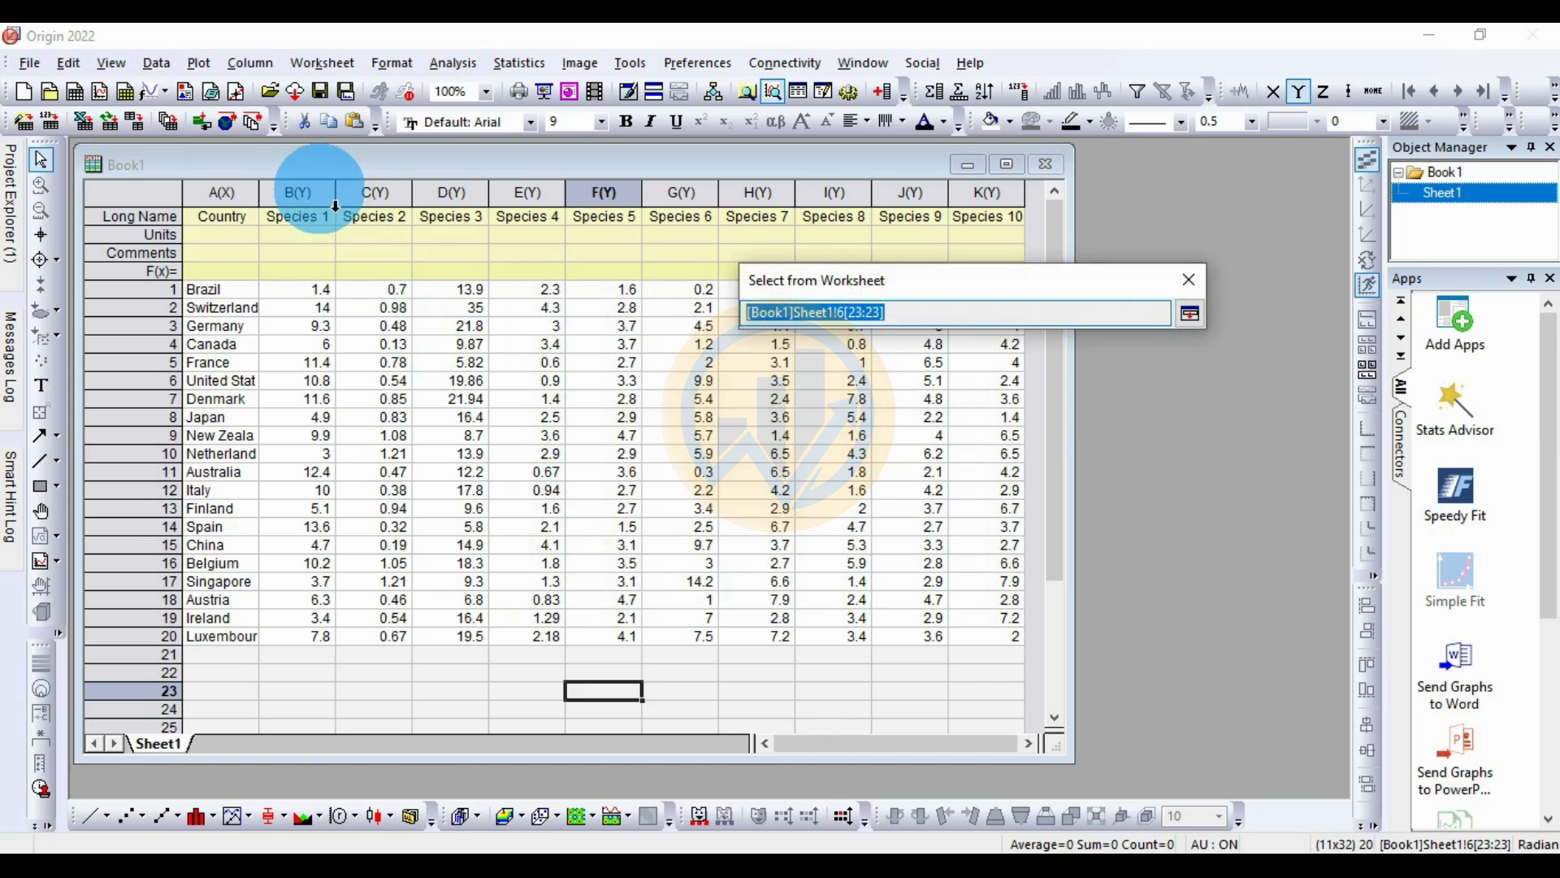
left_click_drag(327, 208, 993, 218)
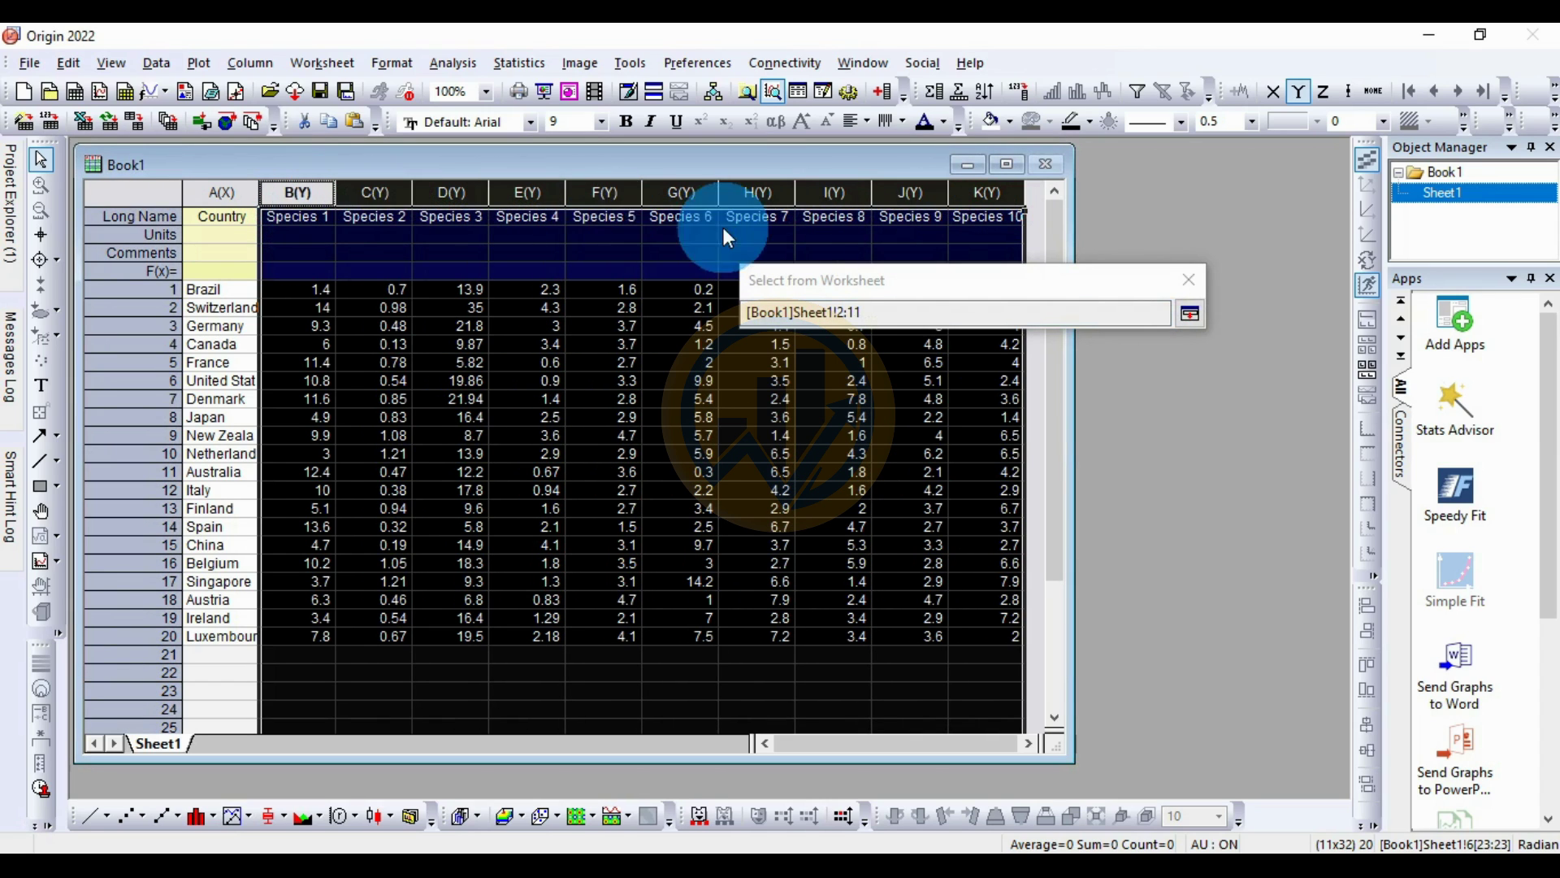
left_click(1189, 313)
left_click(1190, 313)
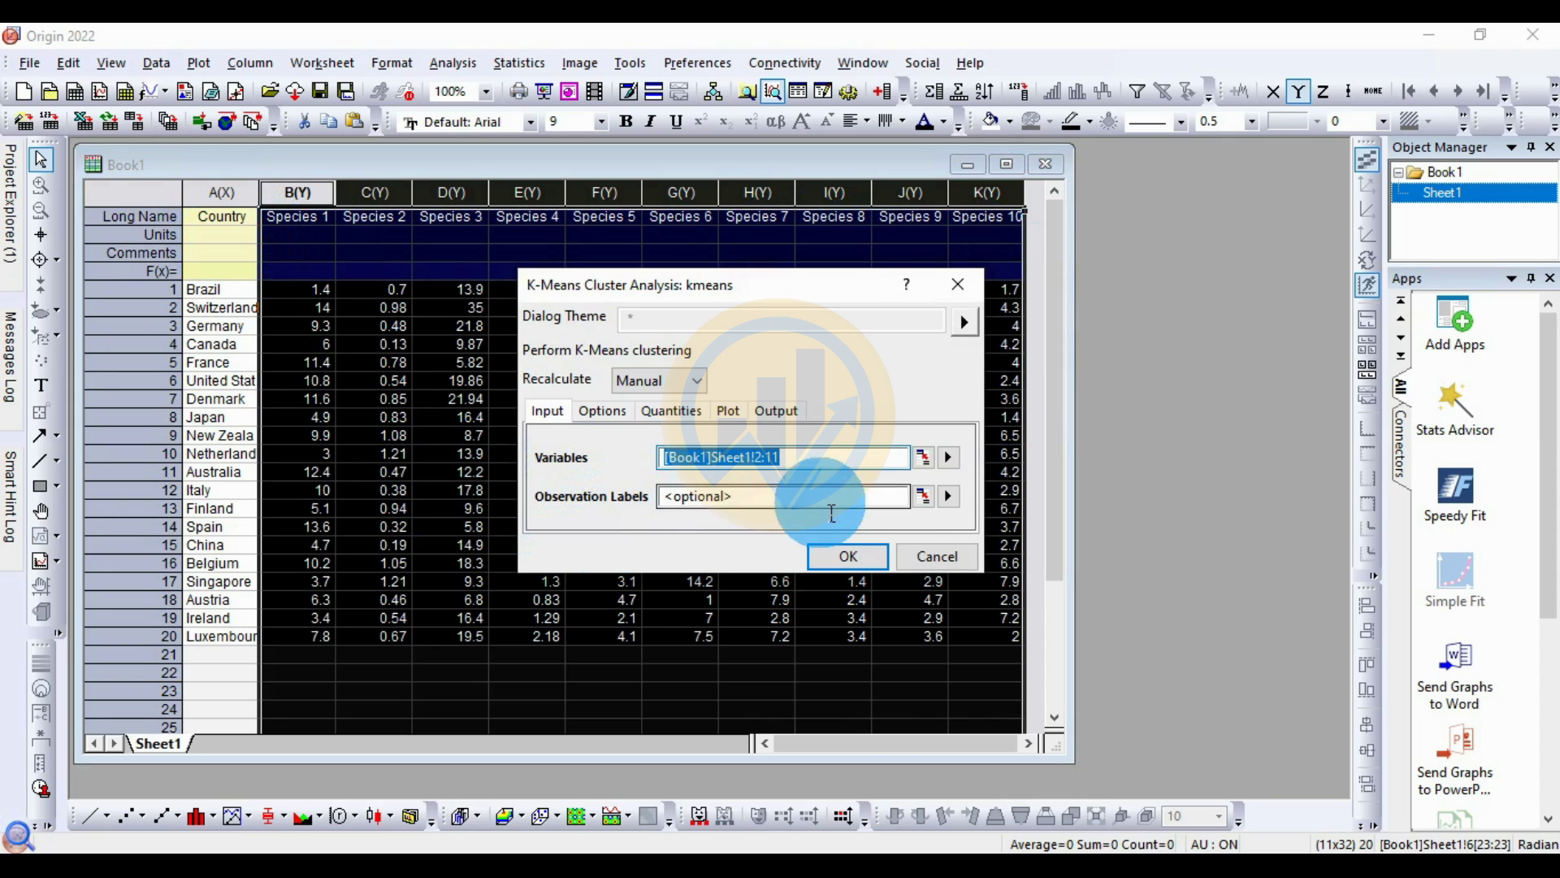
left_click(949, 497)
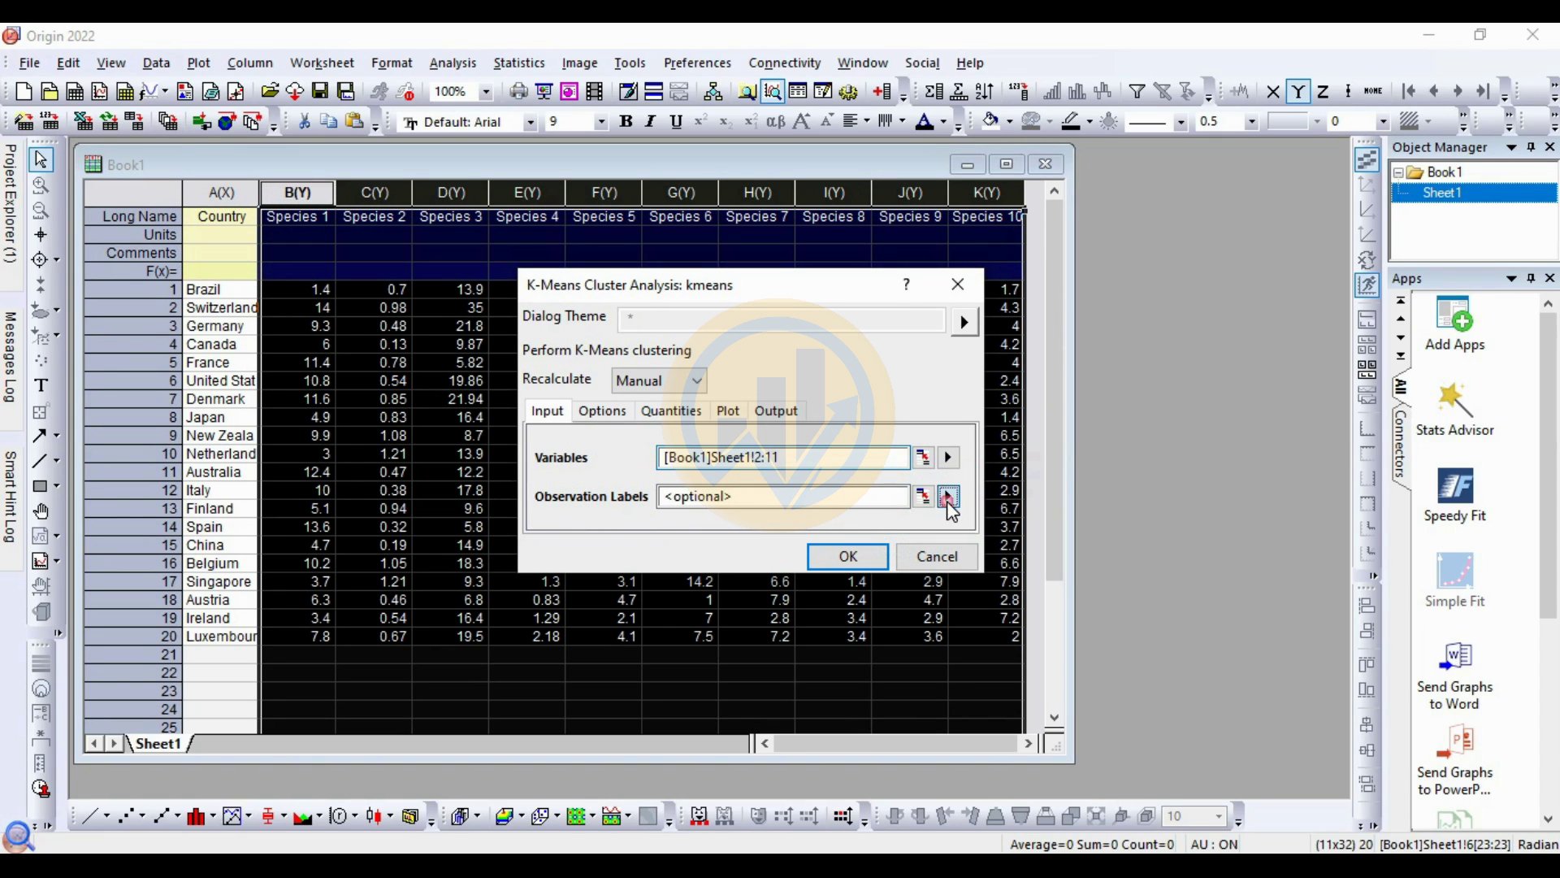
left_click(1049, 501)
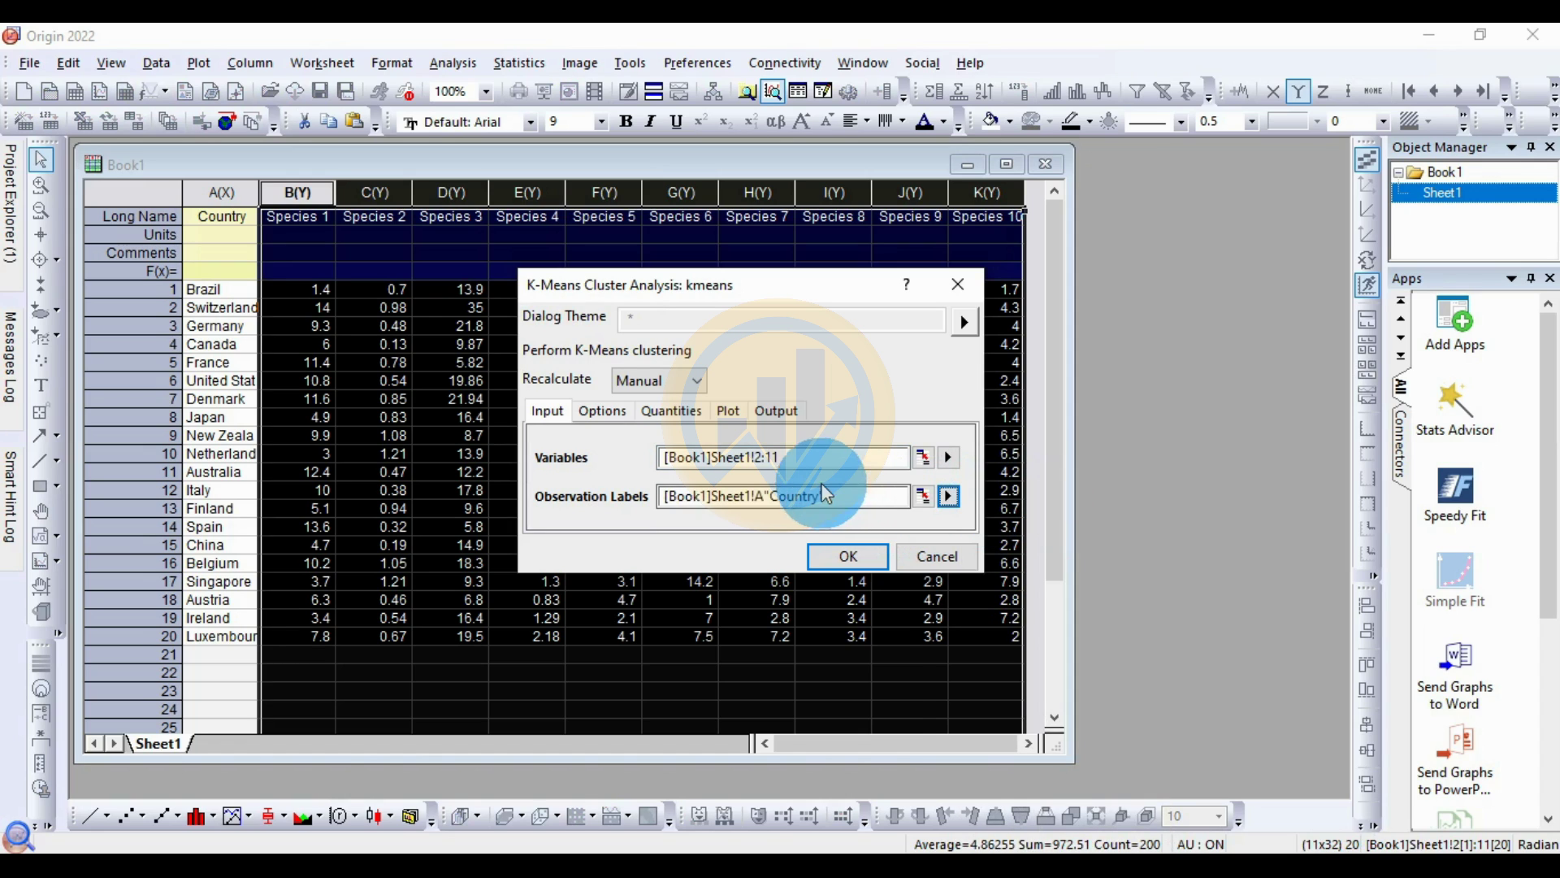
Step: Set the number of clusters to 3 in the k-means options
left_click(611, 422)
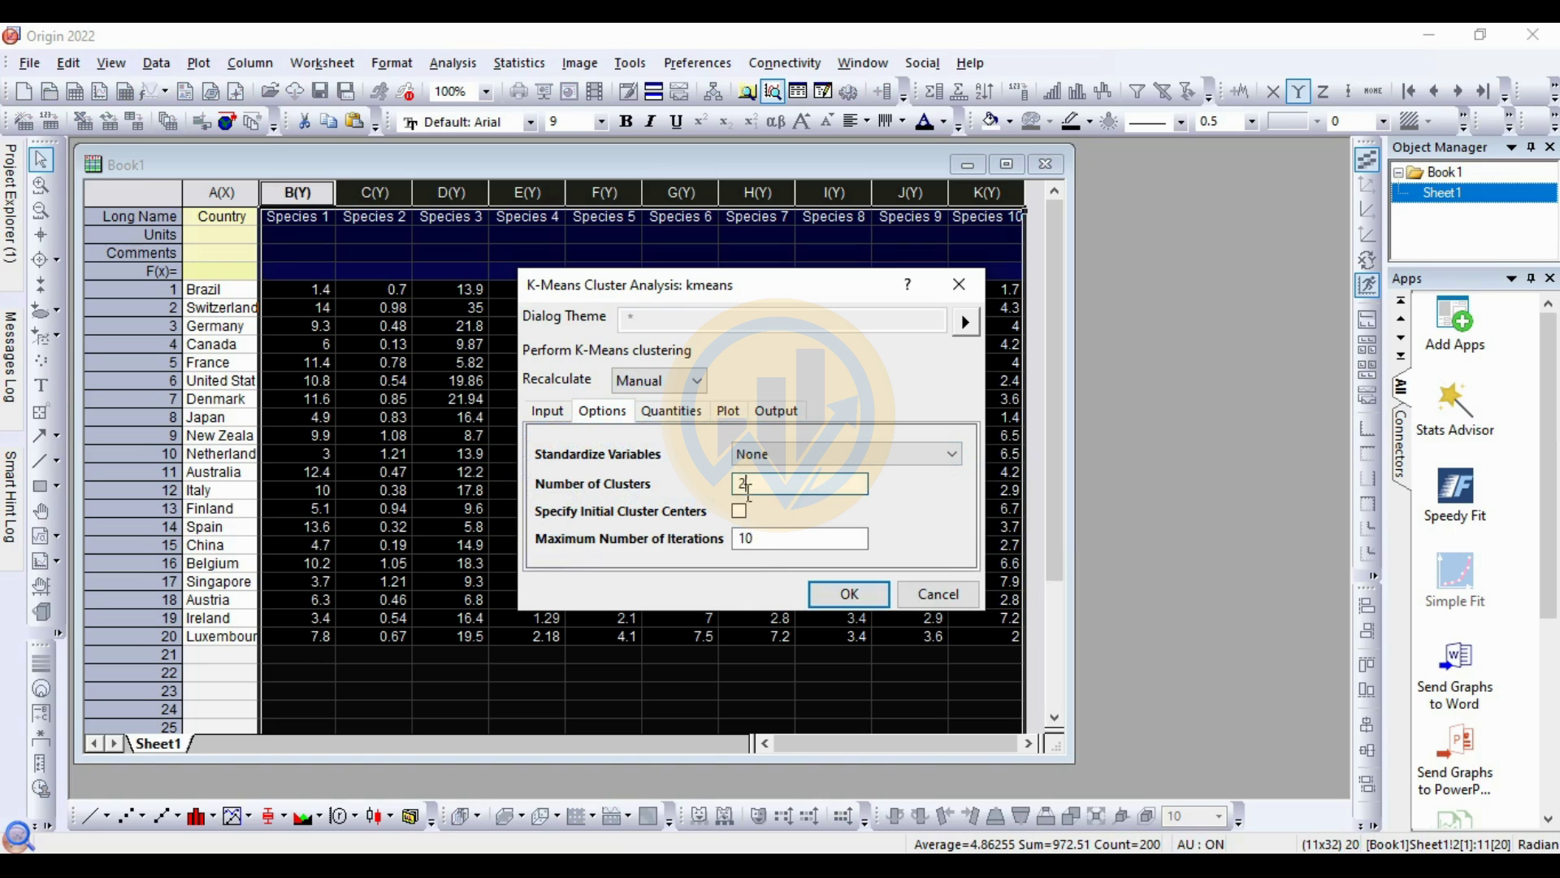
double_click(731, 485)
type("3")
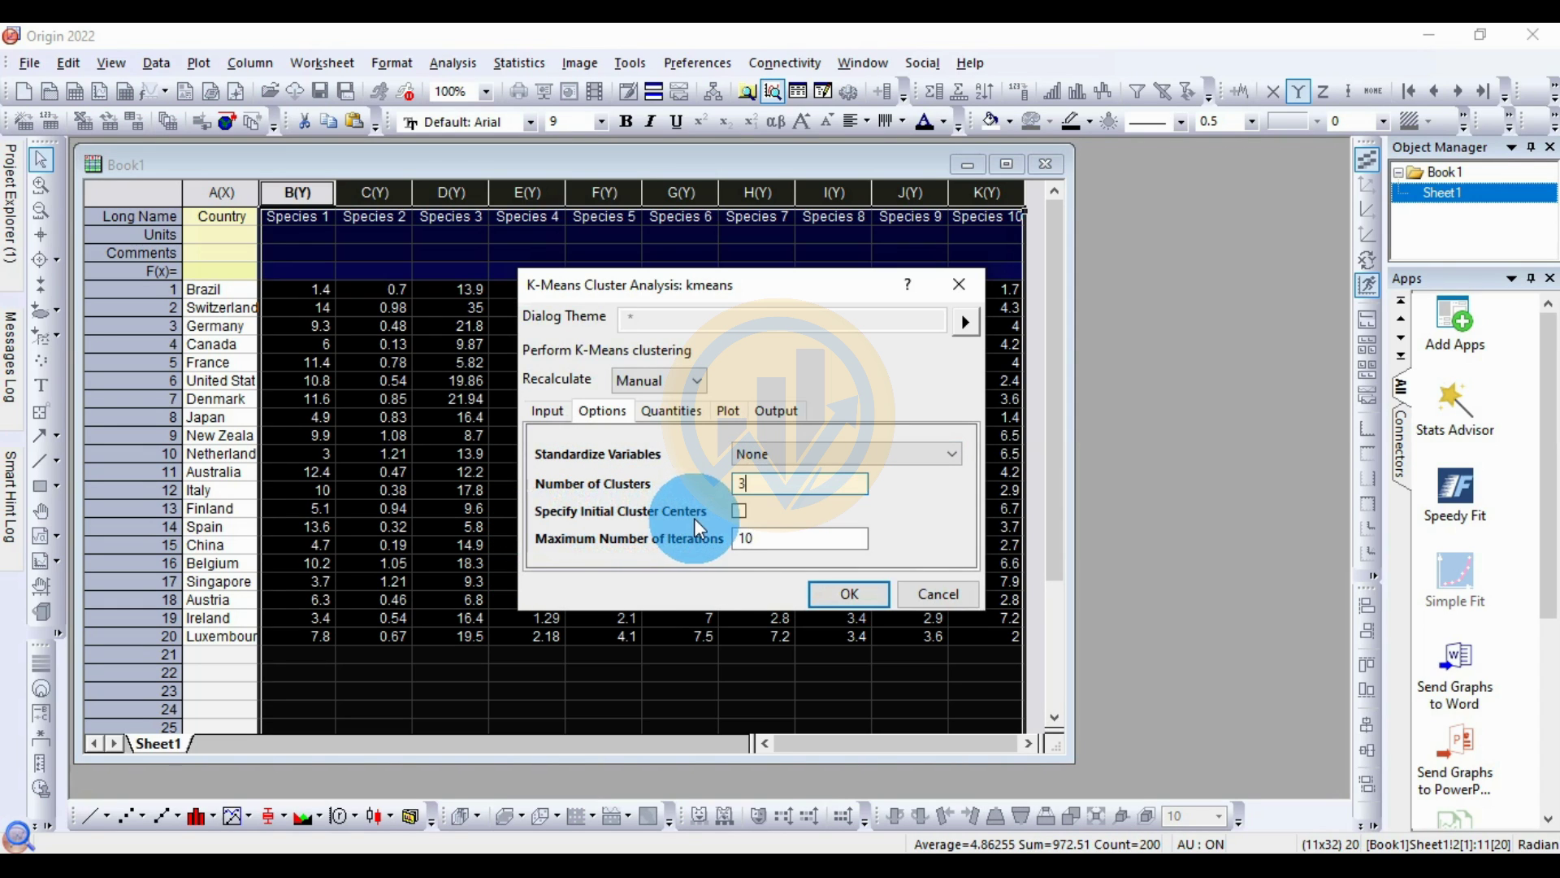
left_click(739, 510)
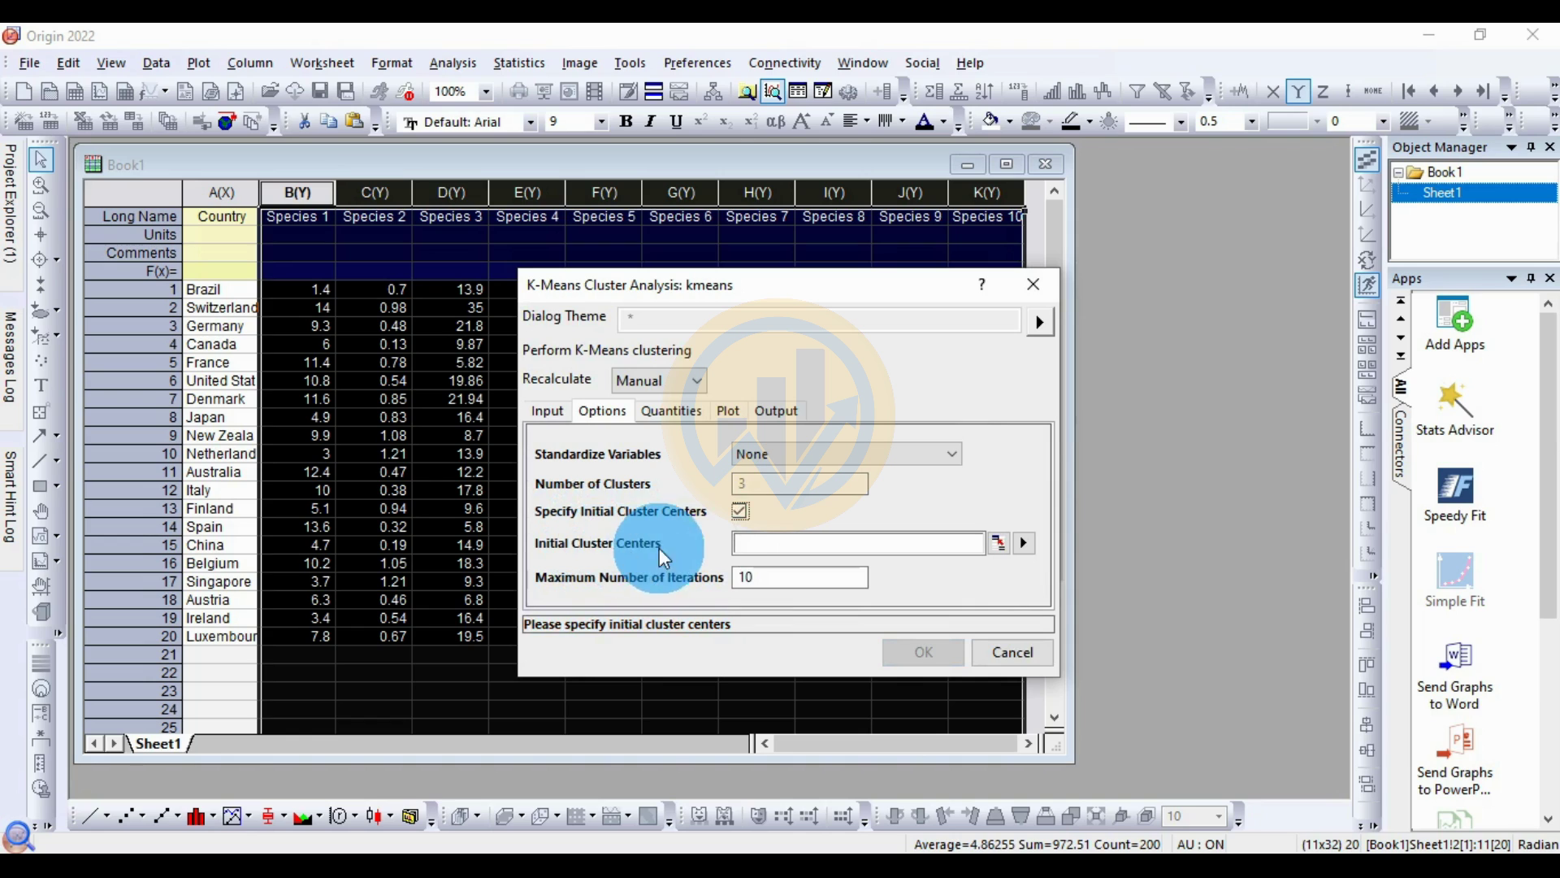
left_click(740, 510)
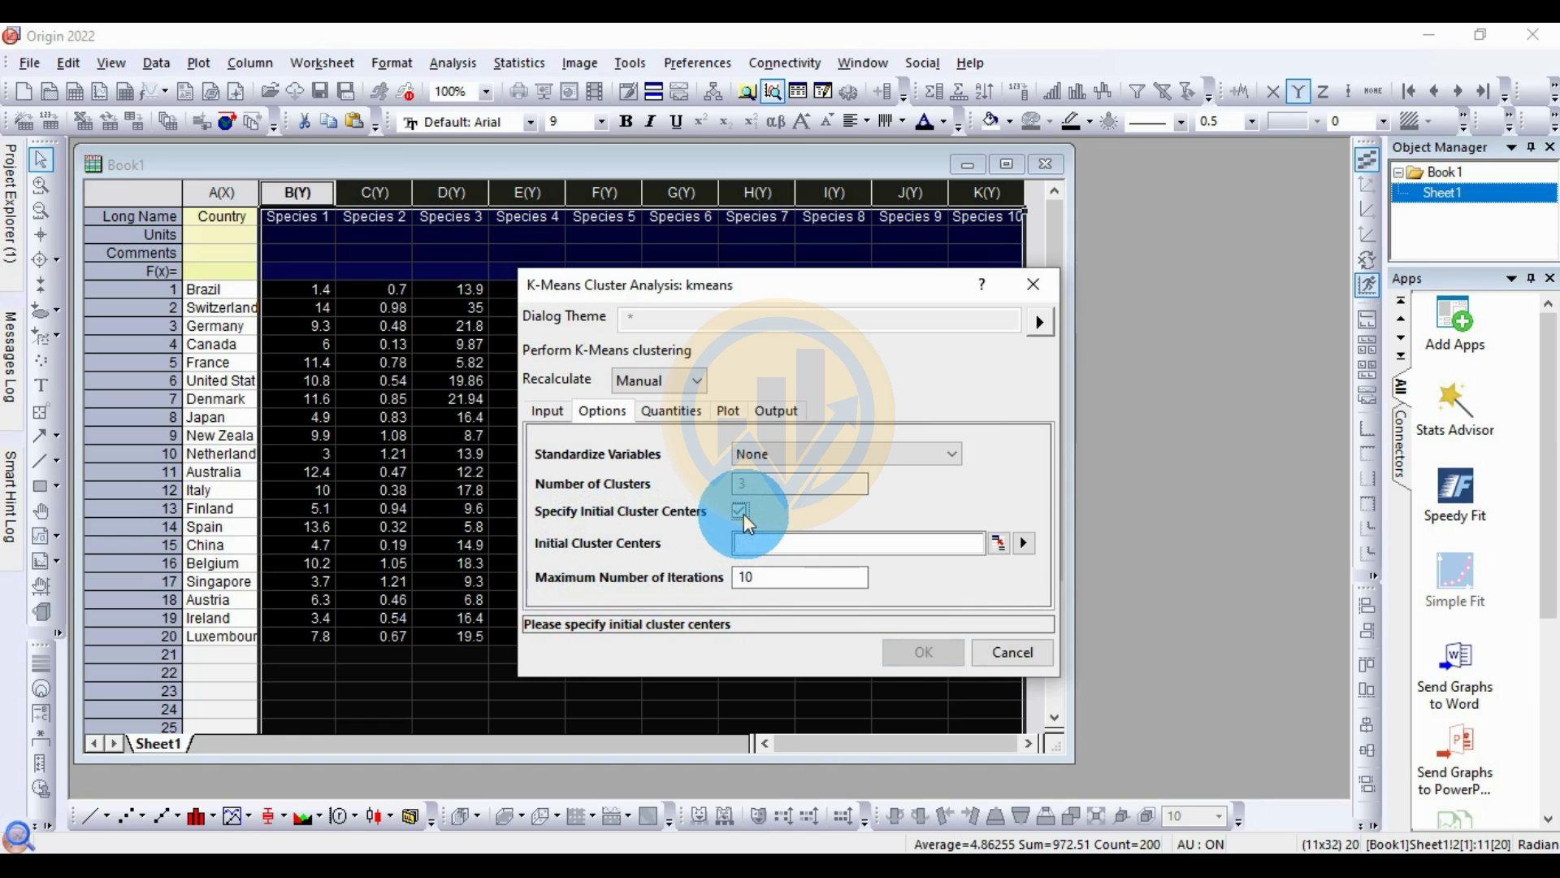
left_click(739, 510)
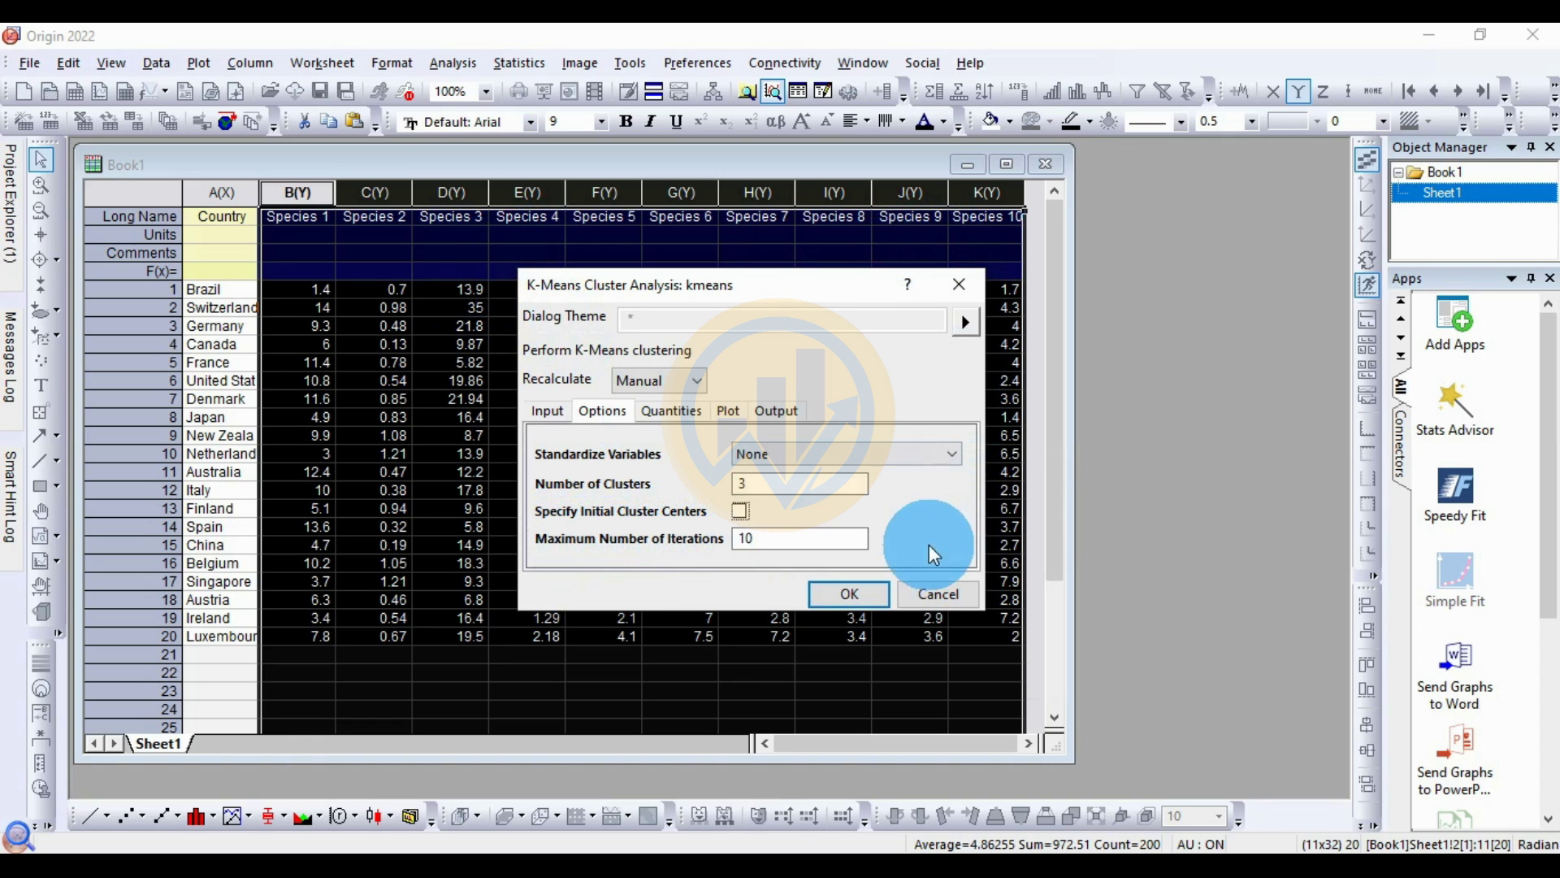
Step: Add ANOVA and Distance from Cluster to the computed quantities and run the k-means analysis
left_click(684, 412)
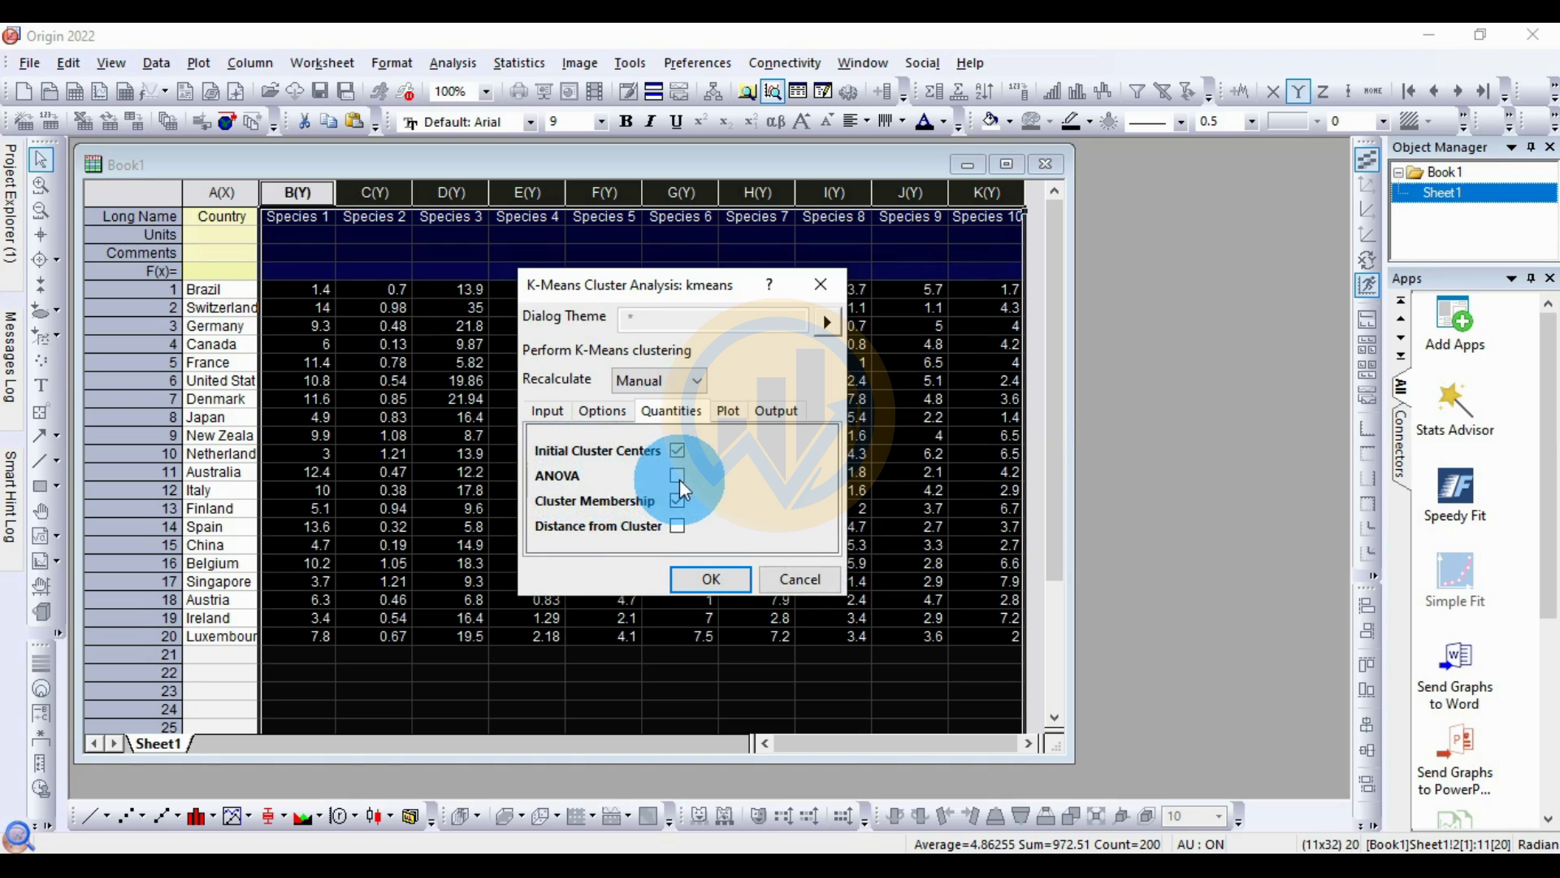
left_click(680, 478)
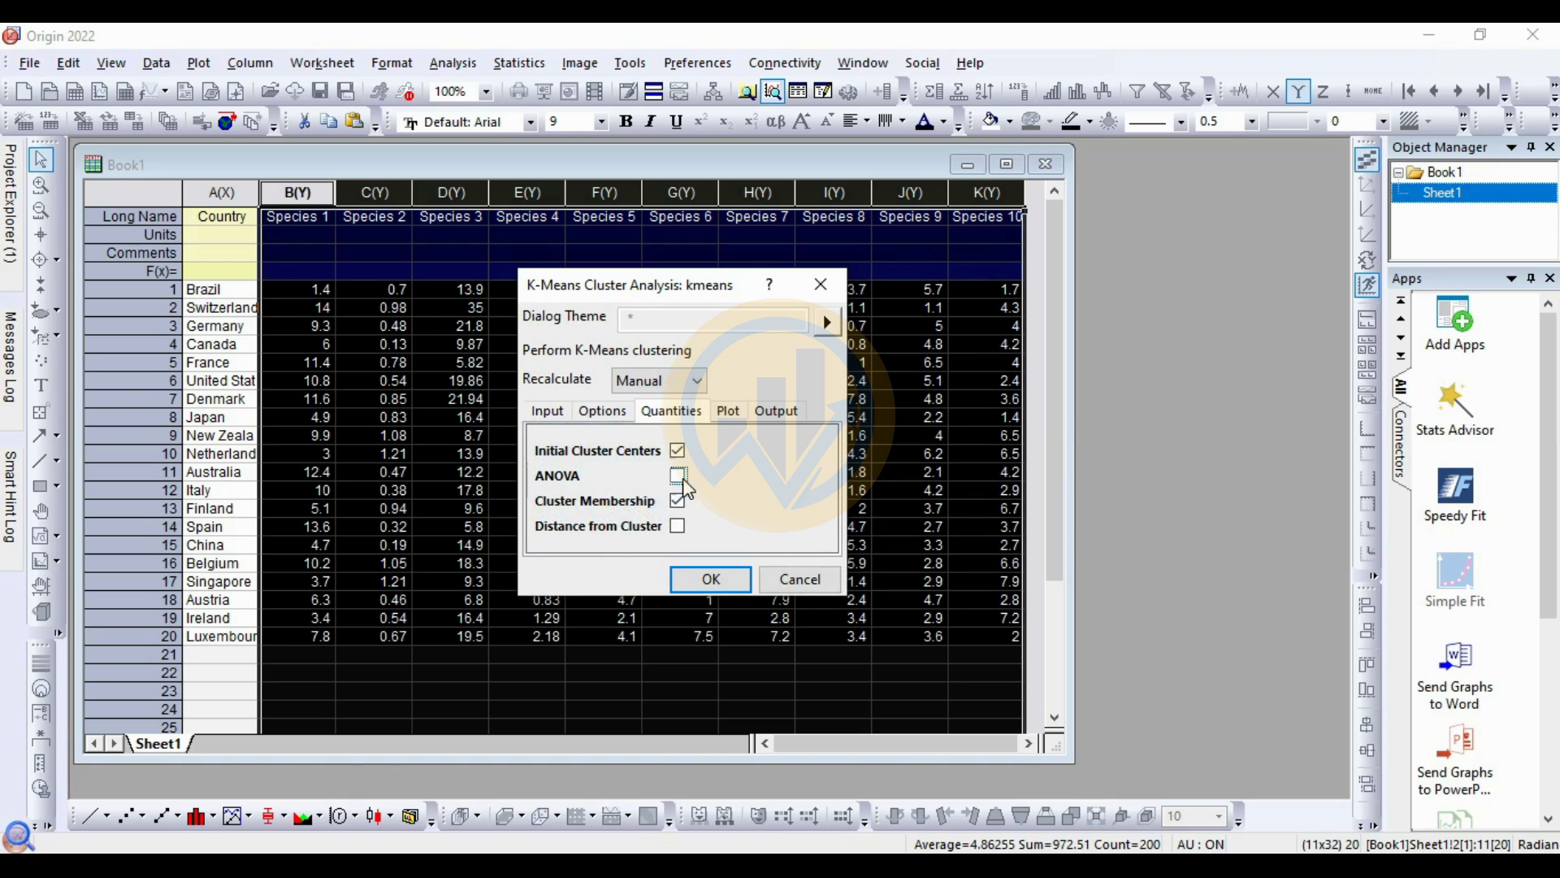
left_click(678, 526)
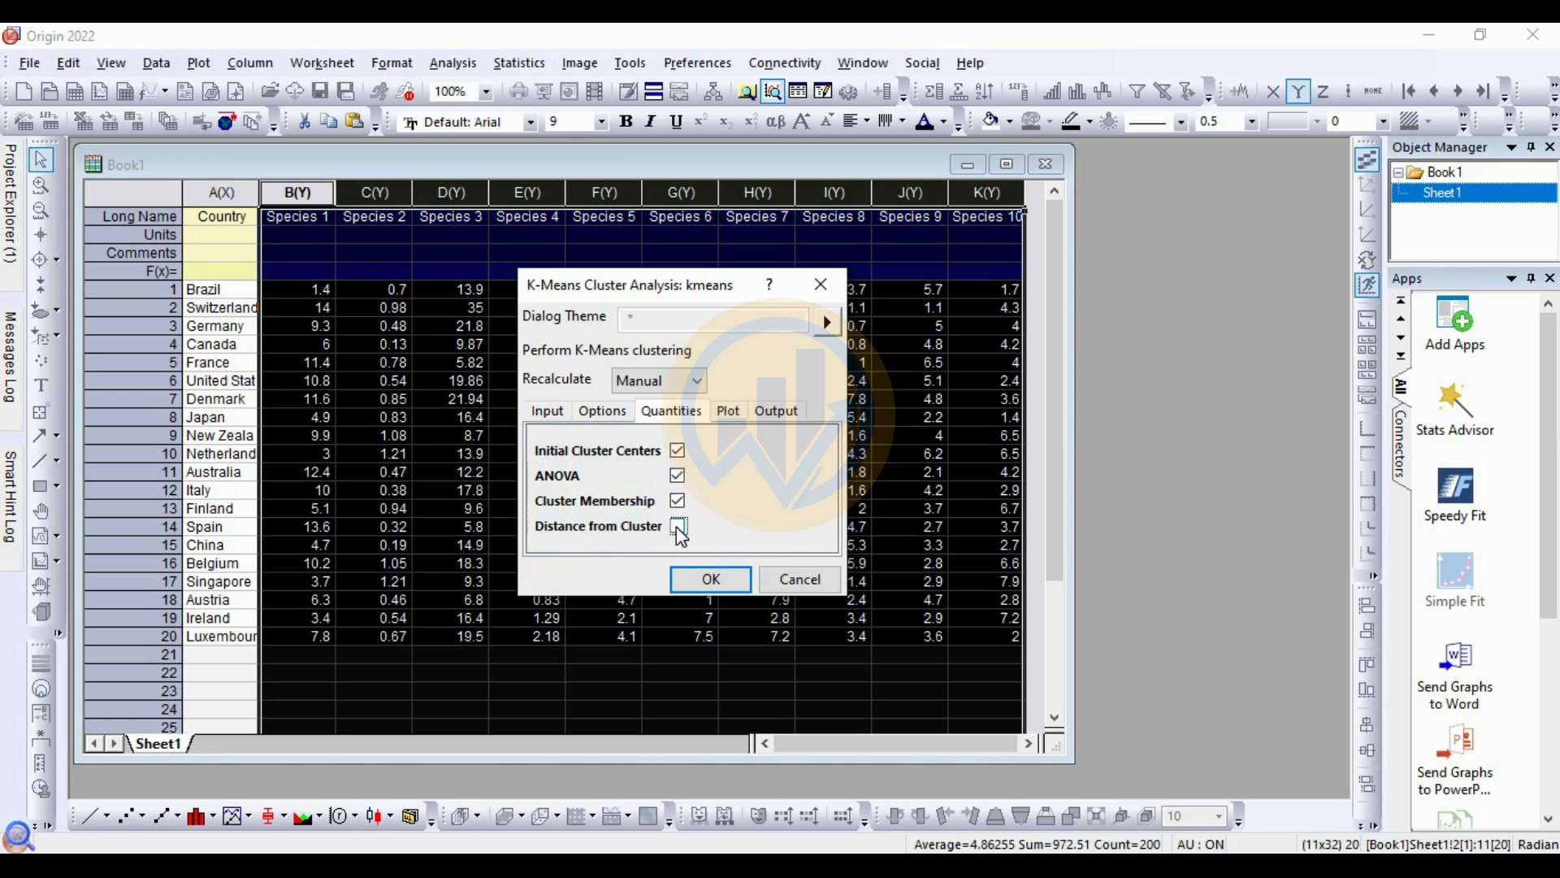
left_click(728, 412)
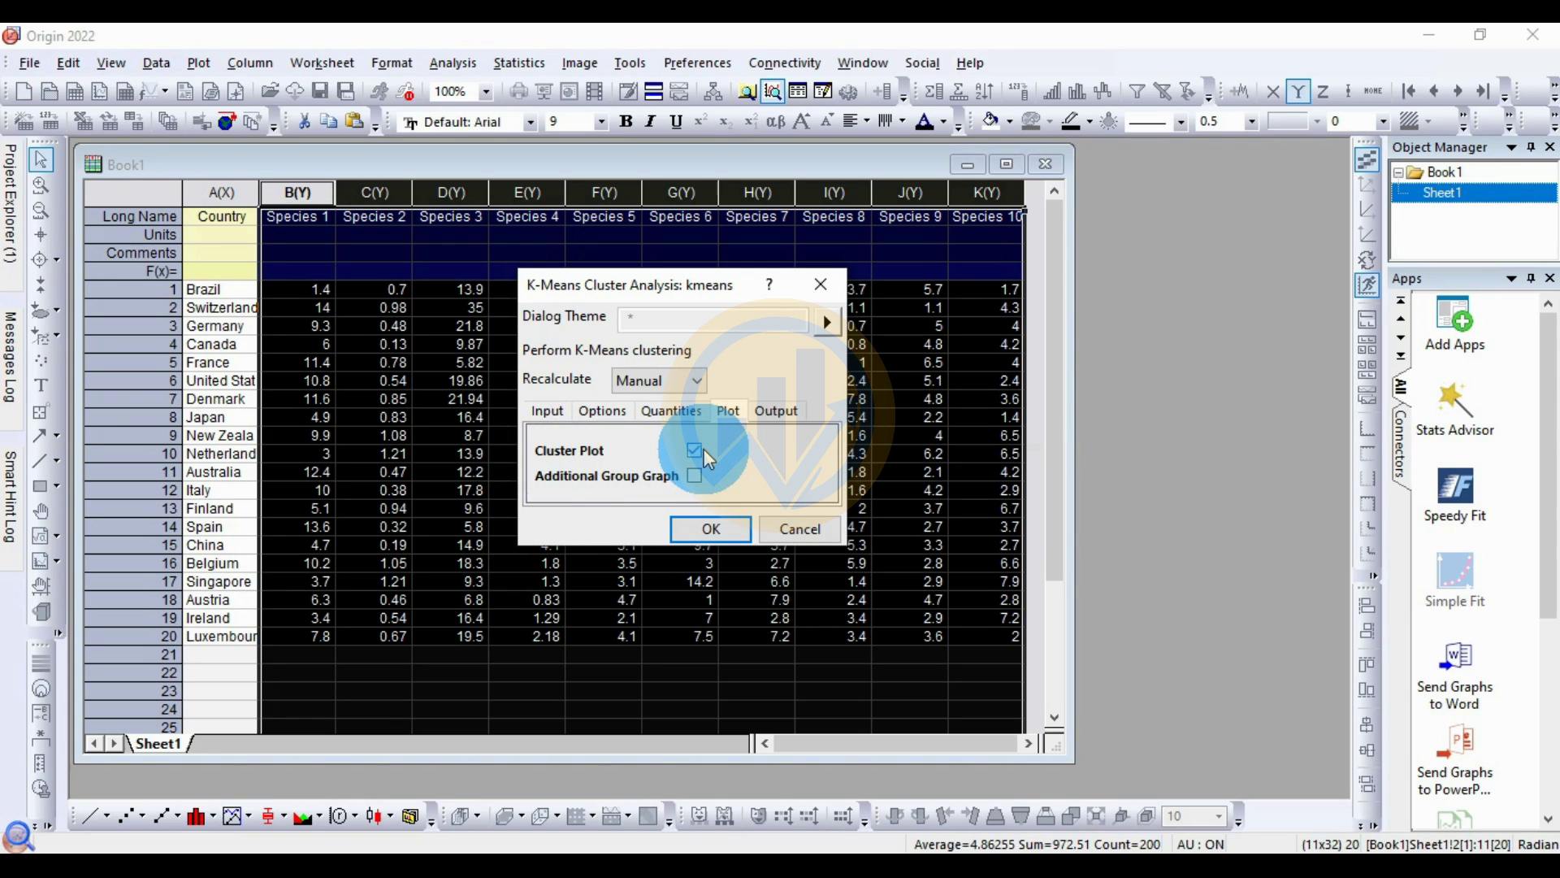
left_click(712, 528)
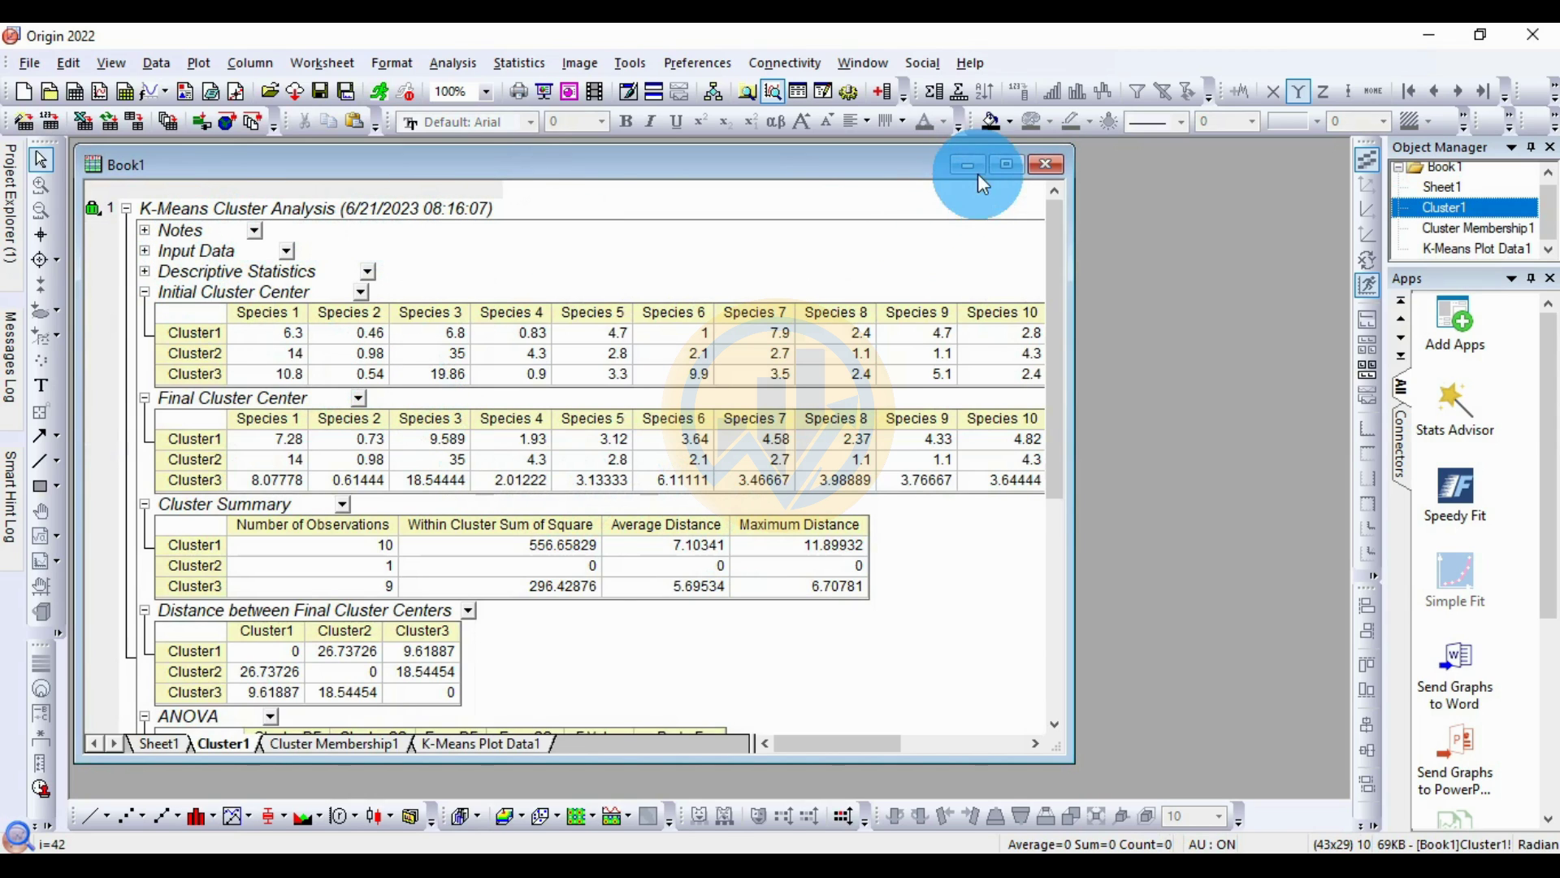
Step: Examine the maximized cluster report, including expanded Descriptive Statistics, initial and final cluster centers, cluster summary, center distances and ANOVA, against the source data
left_click(1006, 165)
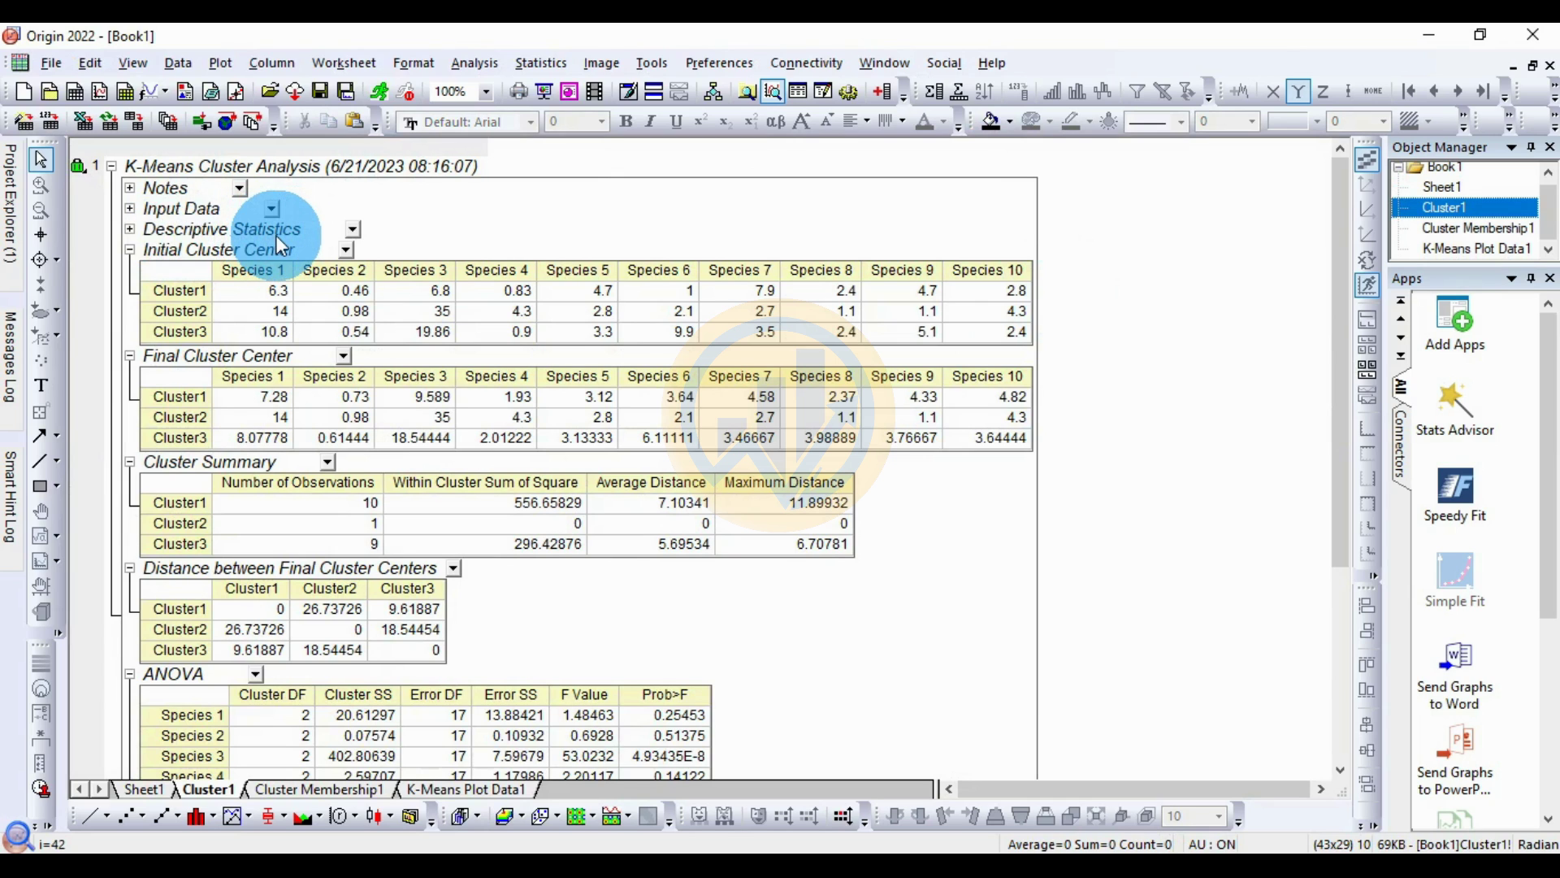
left_click(131, 230)
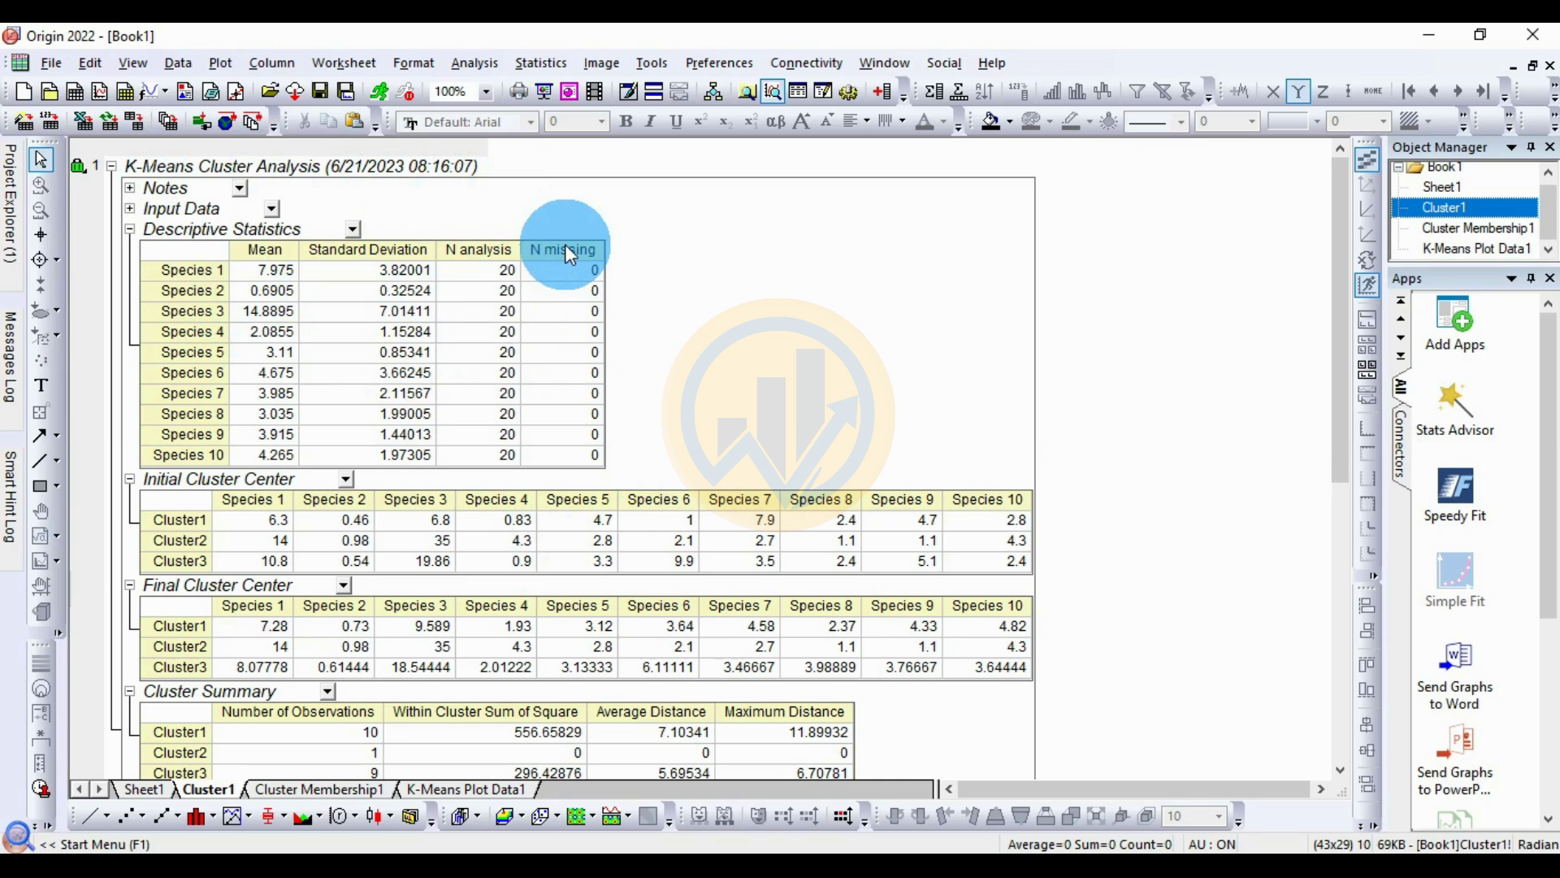
left_click(144, 789)
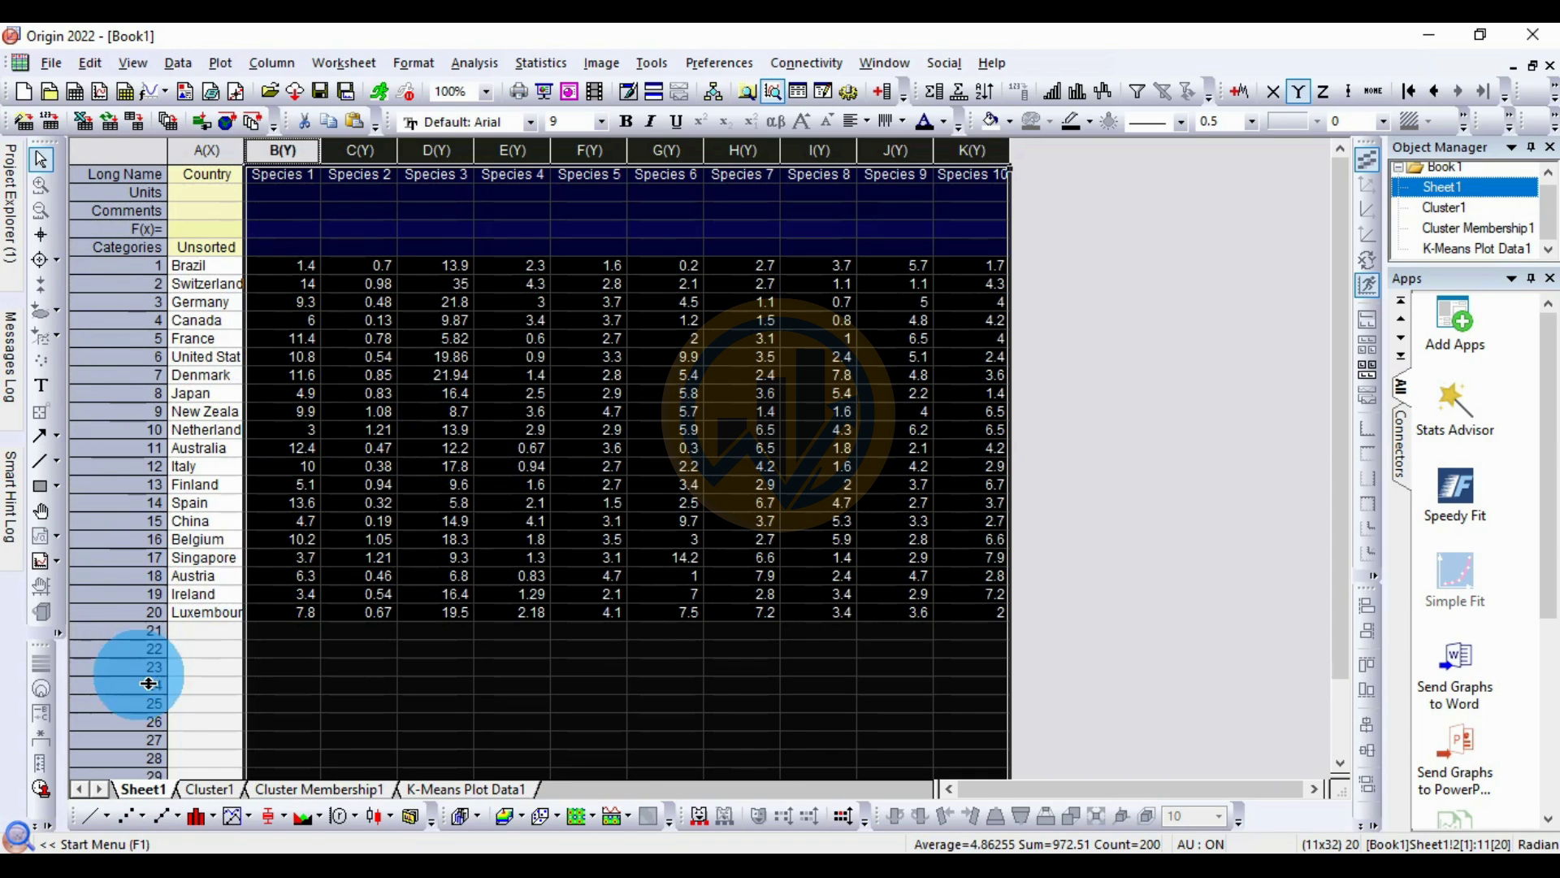
left_click(213, 788)
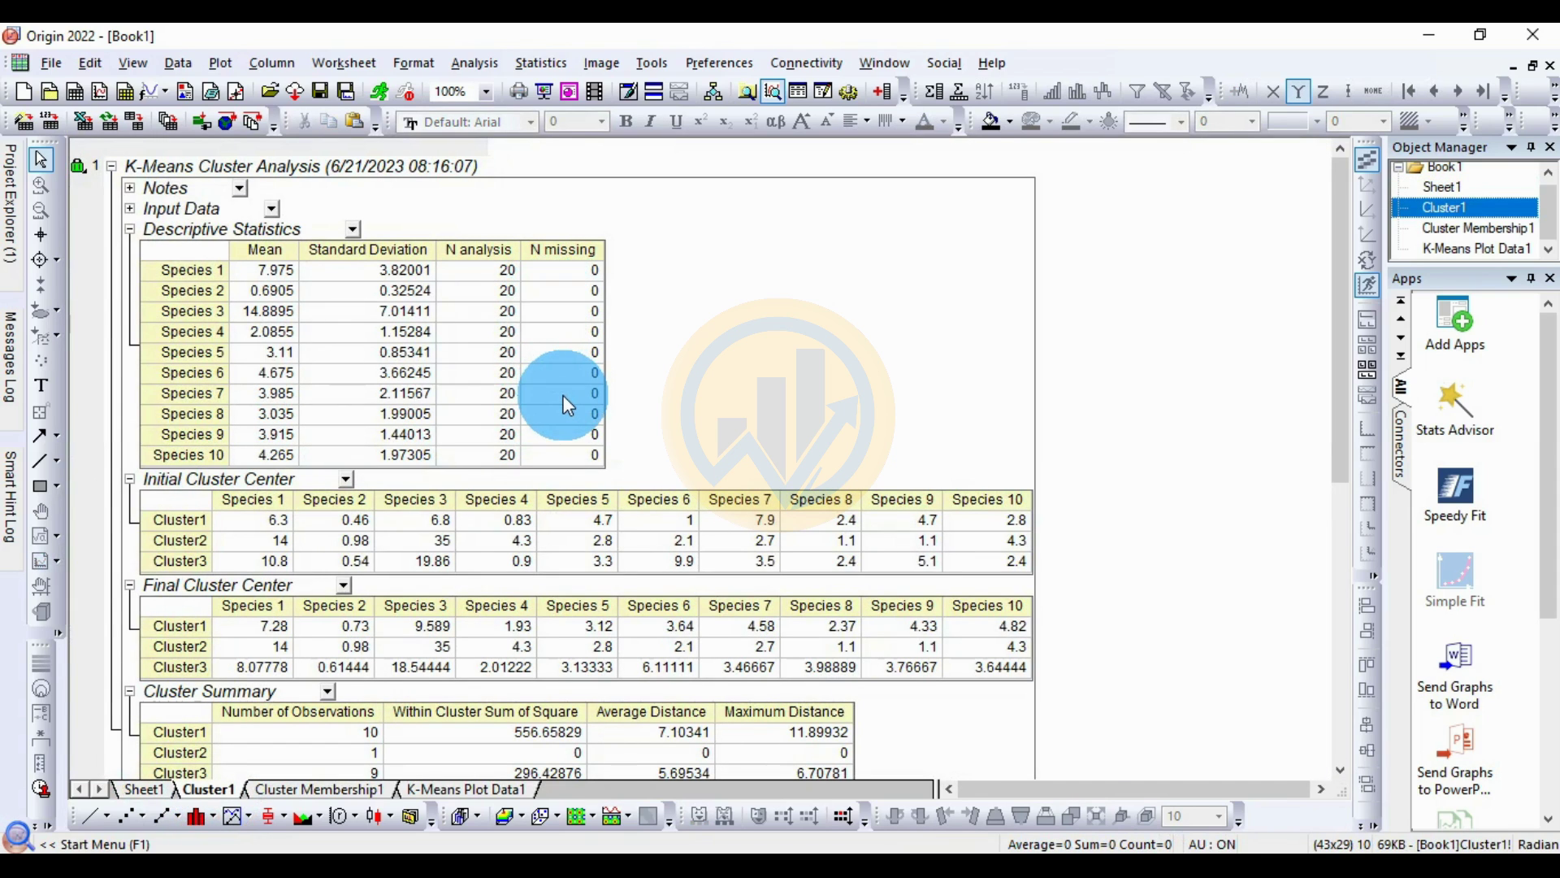
scroll(497, 477, "down", 1)
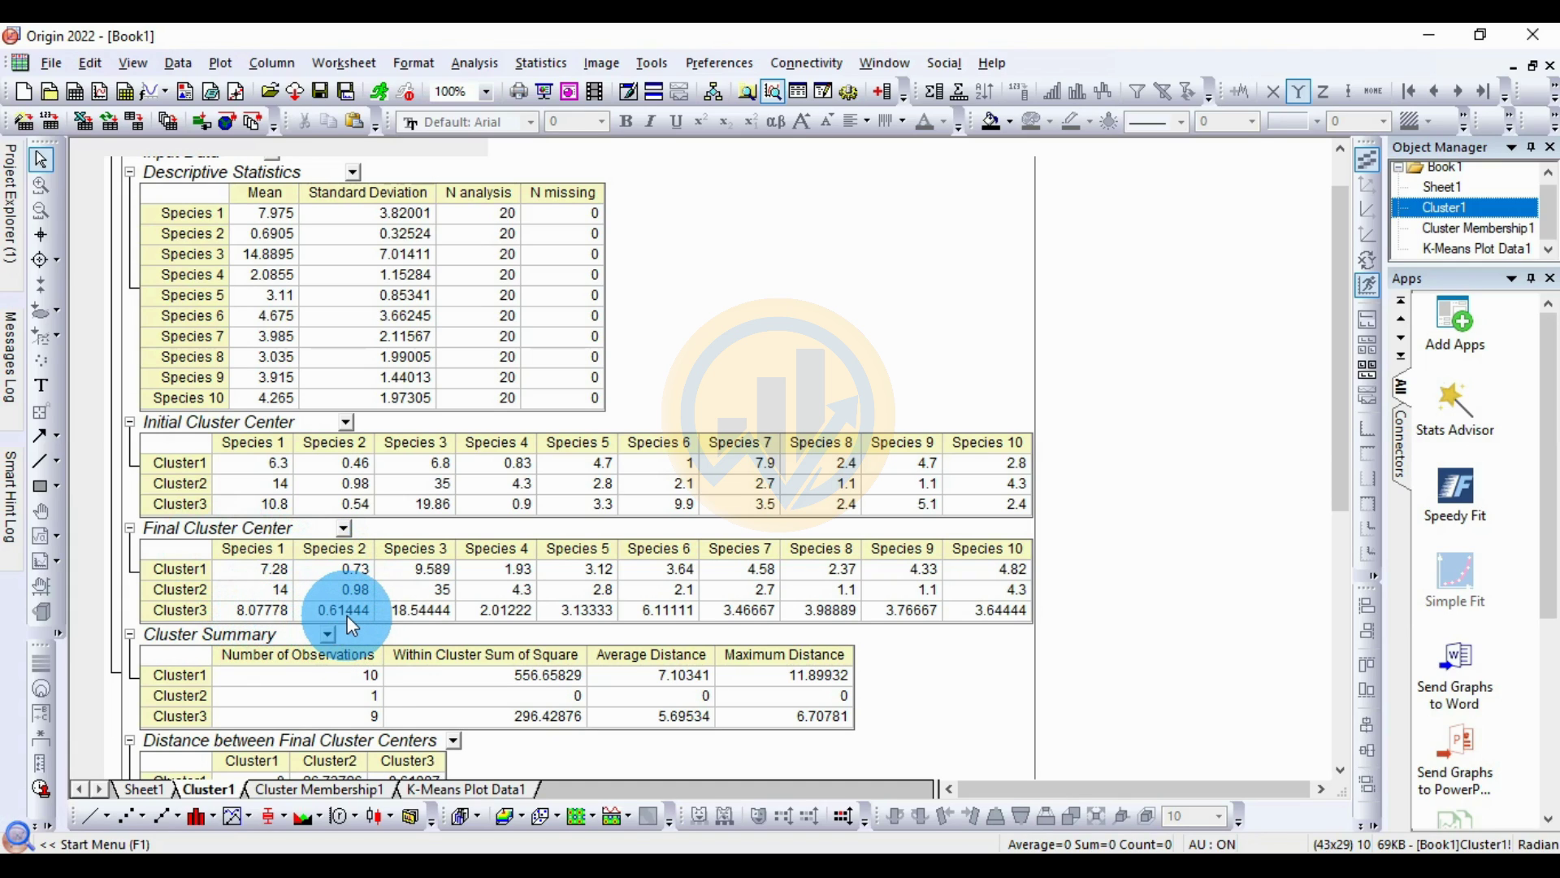
scroll(569, 601, "down", 2)
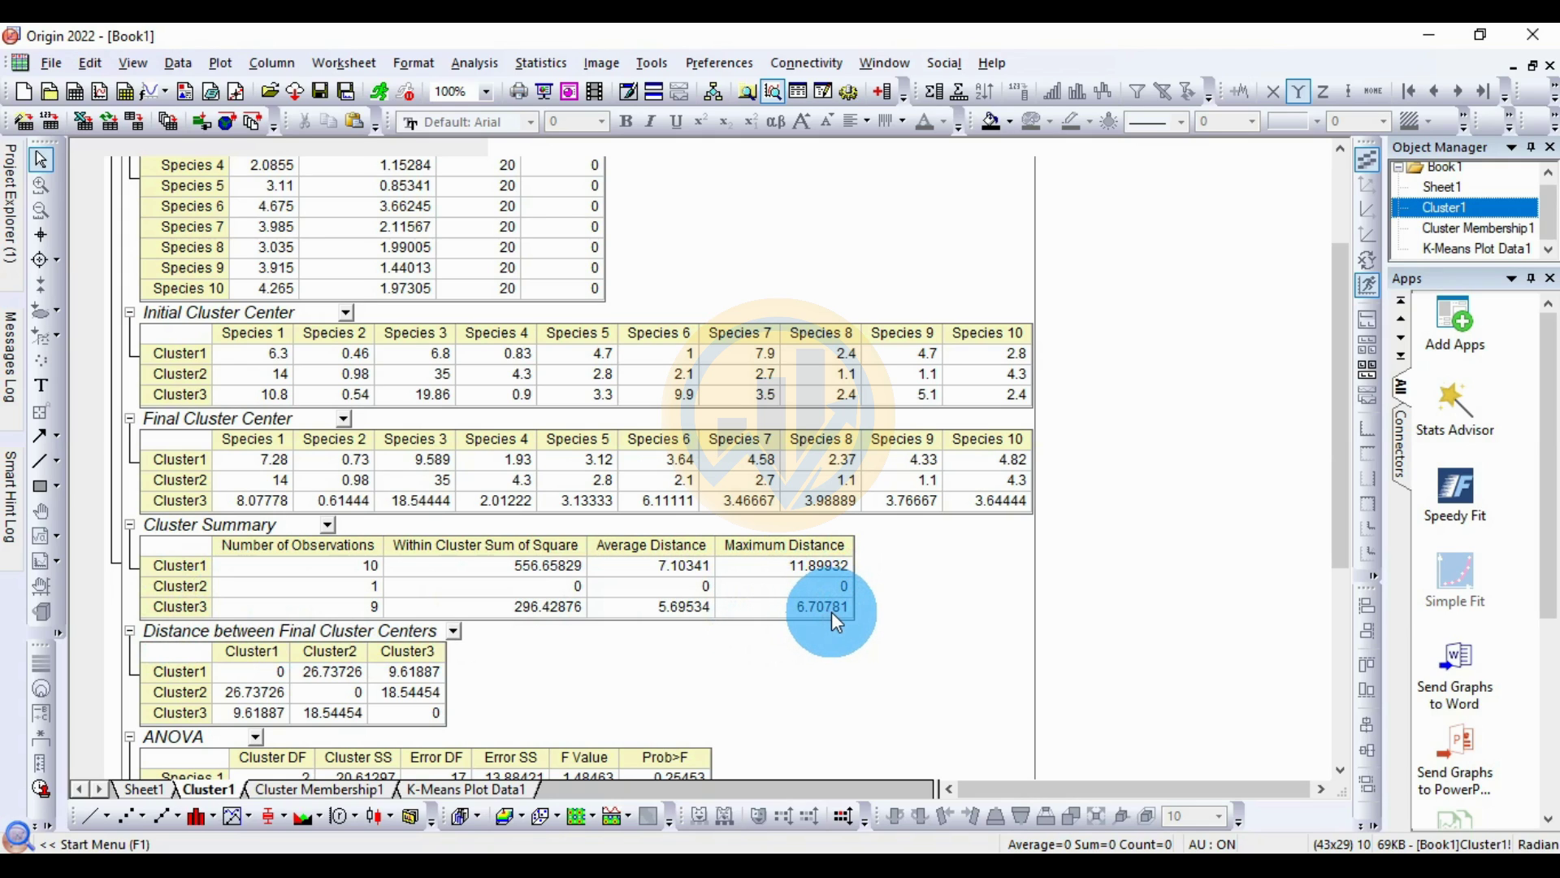
scroll(855, 616, "down", 3)
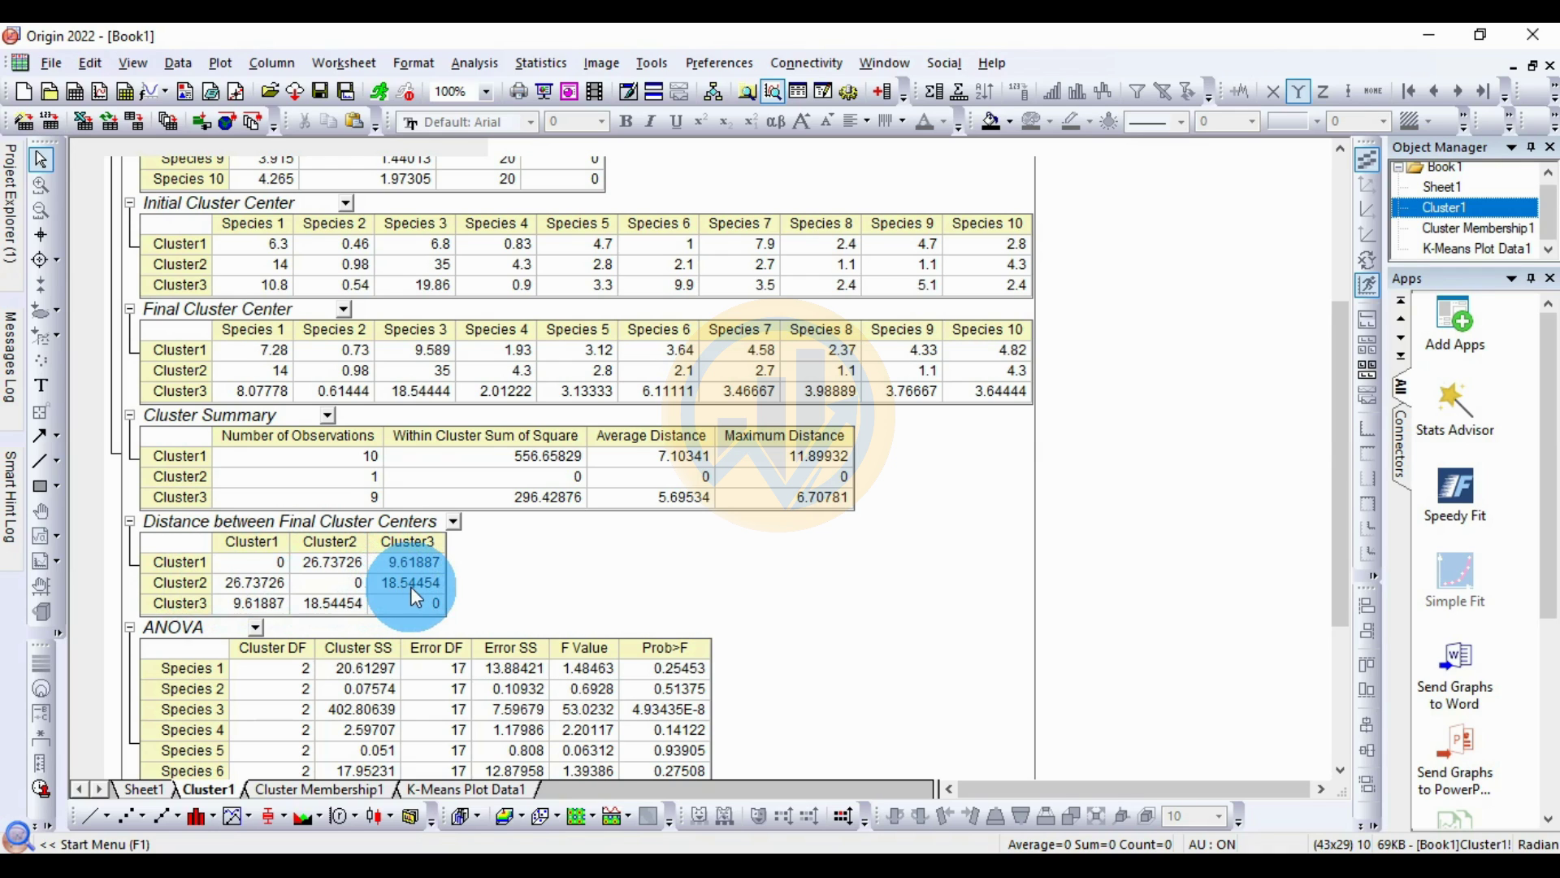
scroll(699, 616, "down", 3)
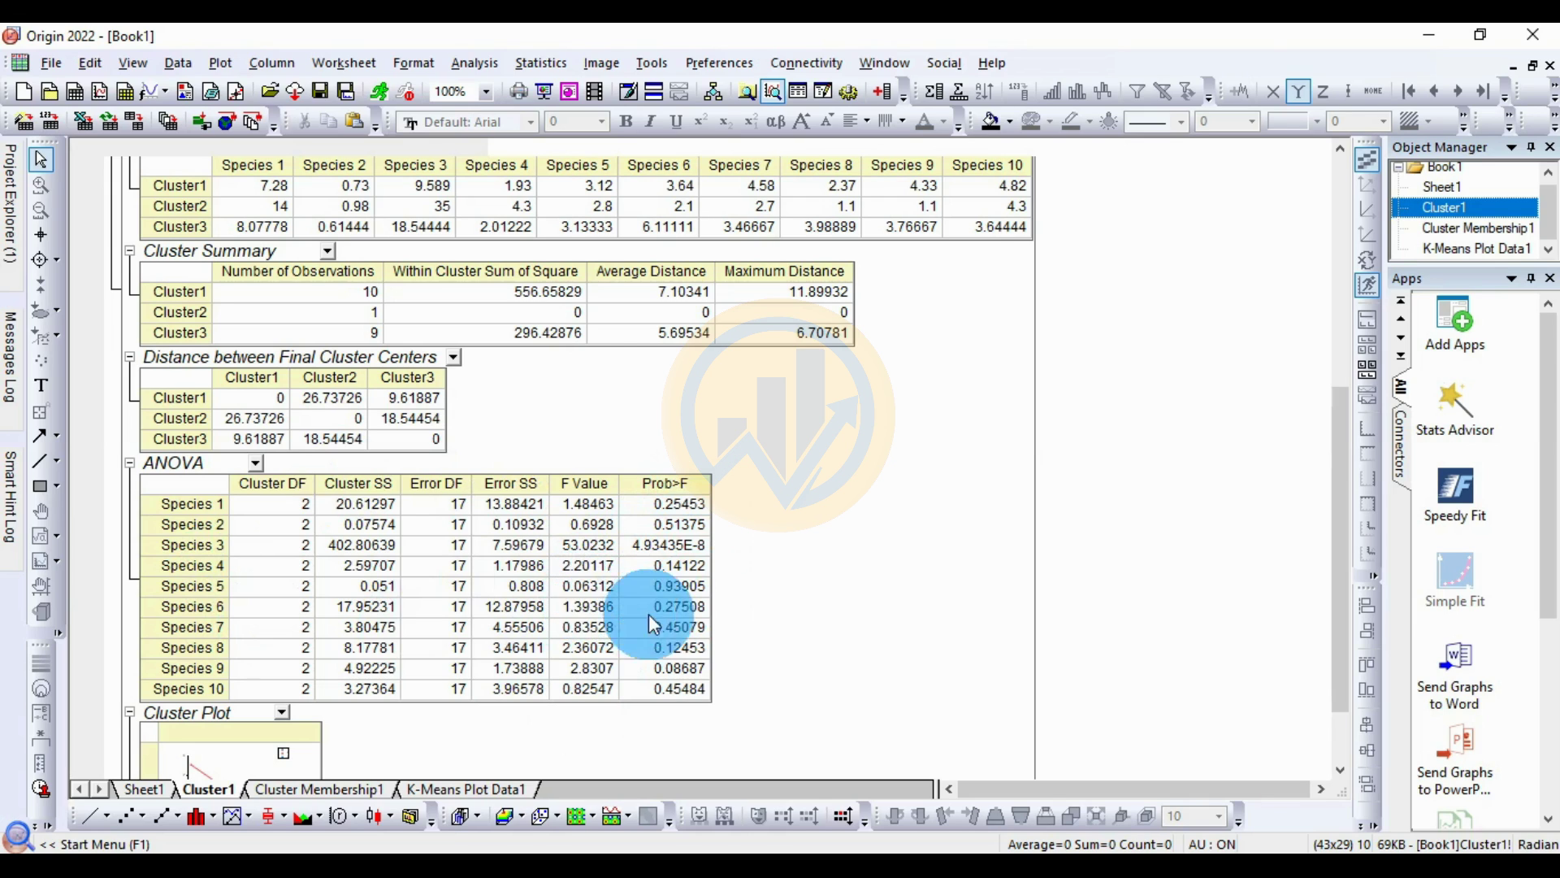
Step: Open the Cluster Plot from the end of the k-means report in its own graph window
scroll(752, 617, "down", 3)
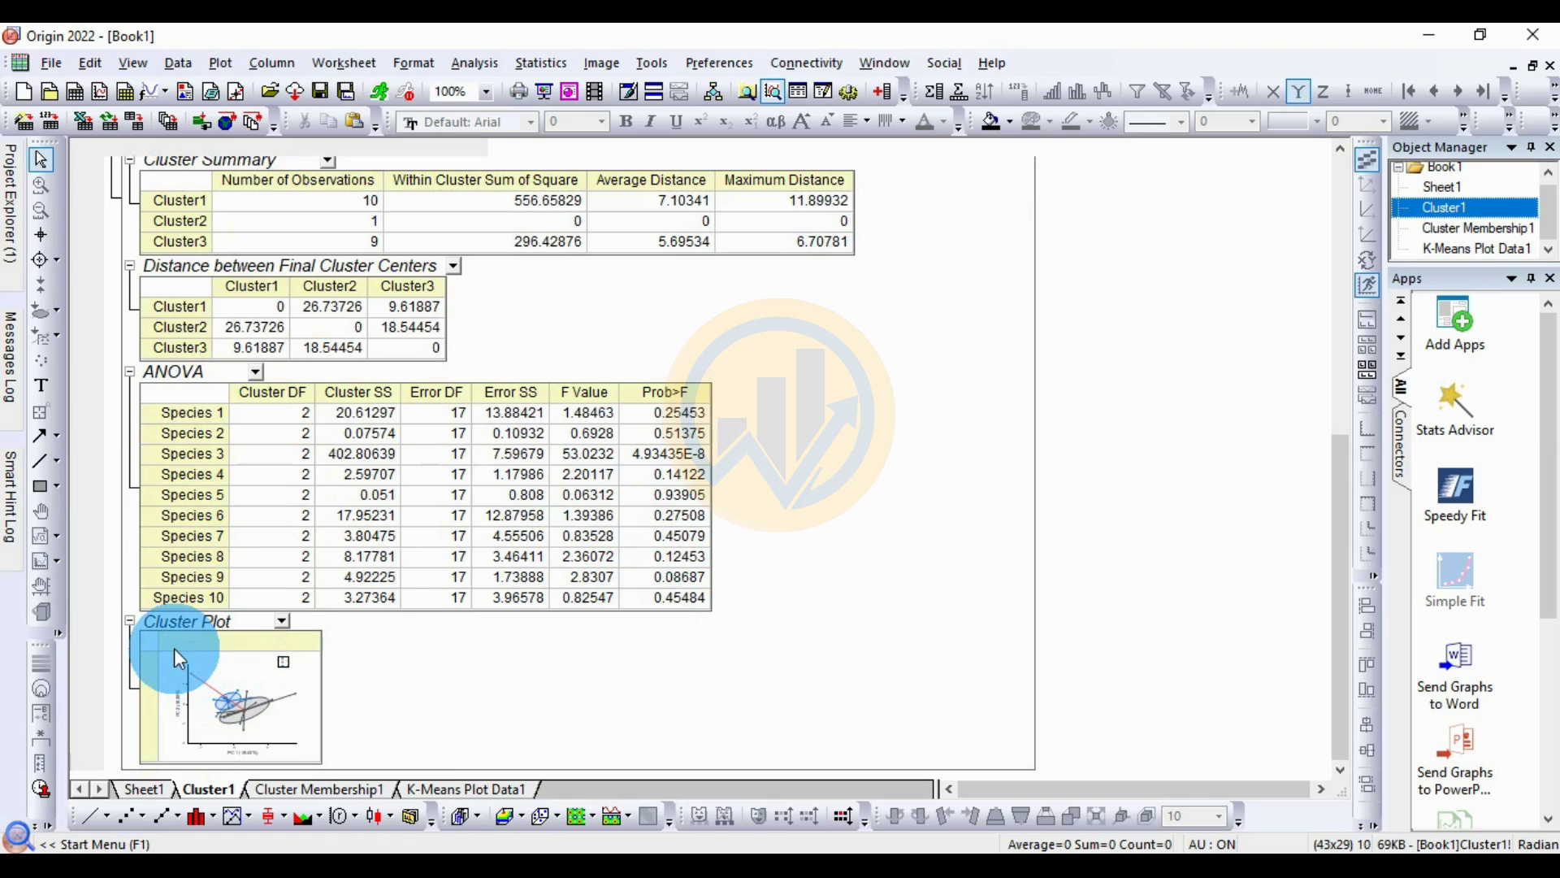
left_click(228, 696)
double_click(227, 696)
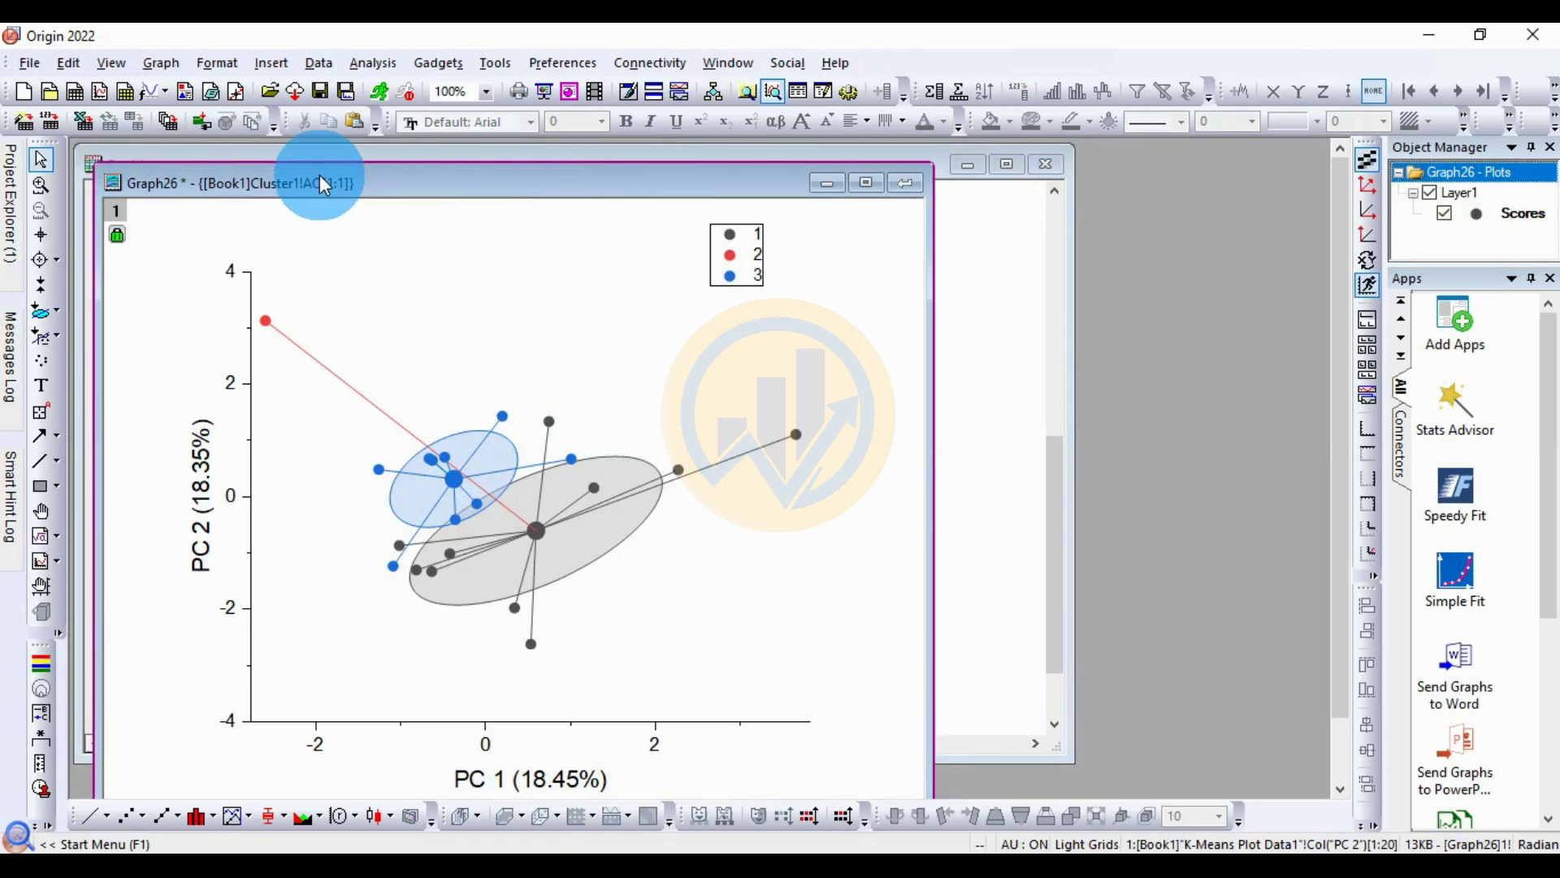
Step: Maximize the cluster plot window and open the scatter plot's properties with the layer tree collapsed
left_click_drag(406, 184, 518, 187)
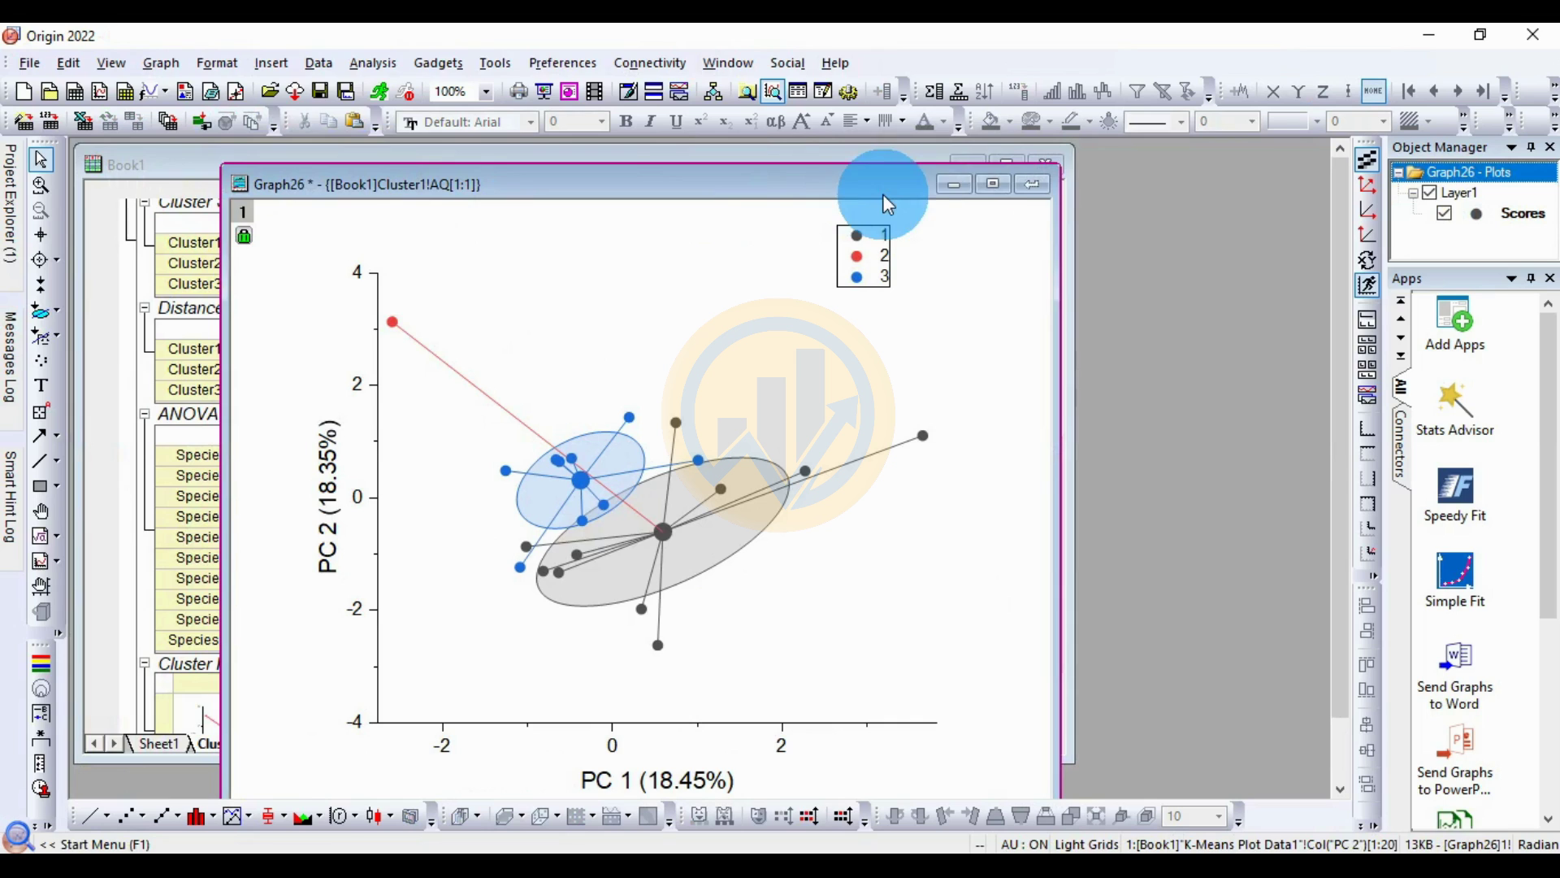
left_click(990, 187)
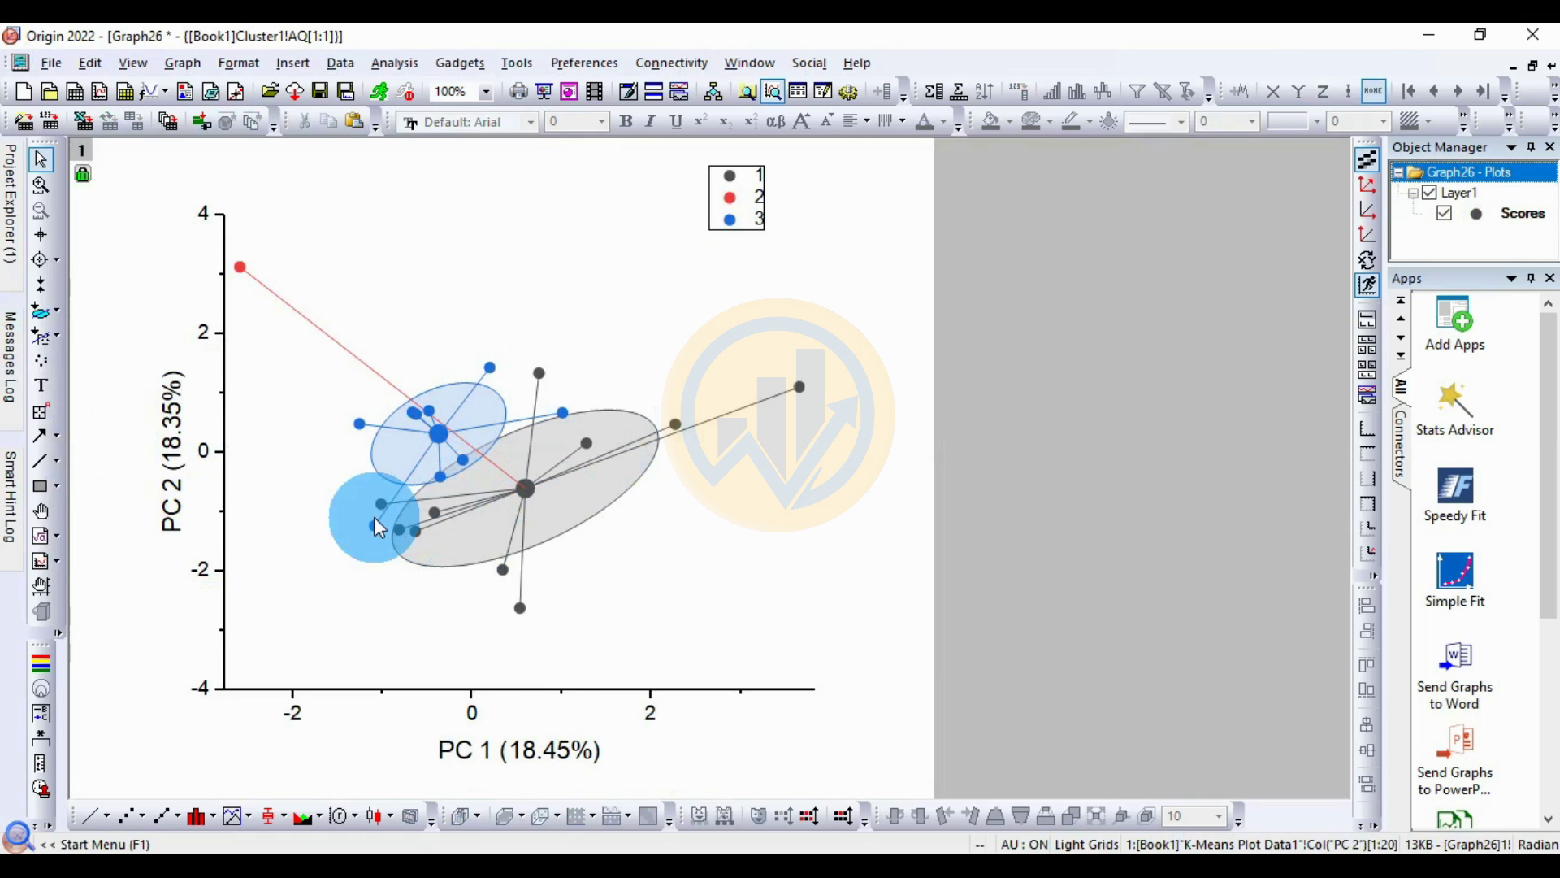
right_click(608, 482)
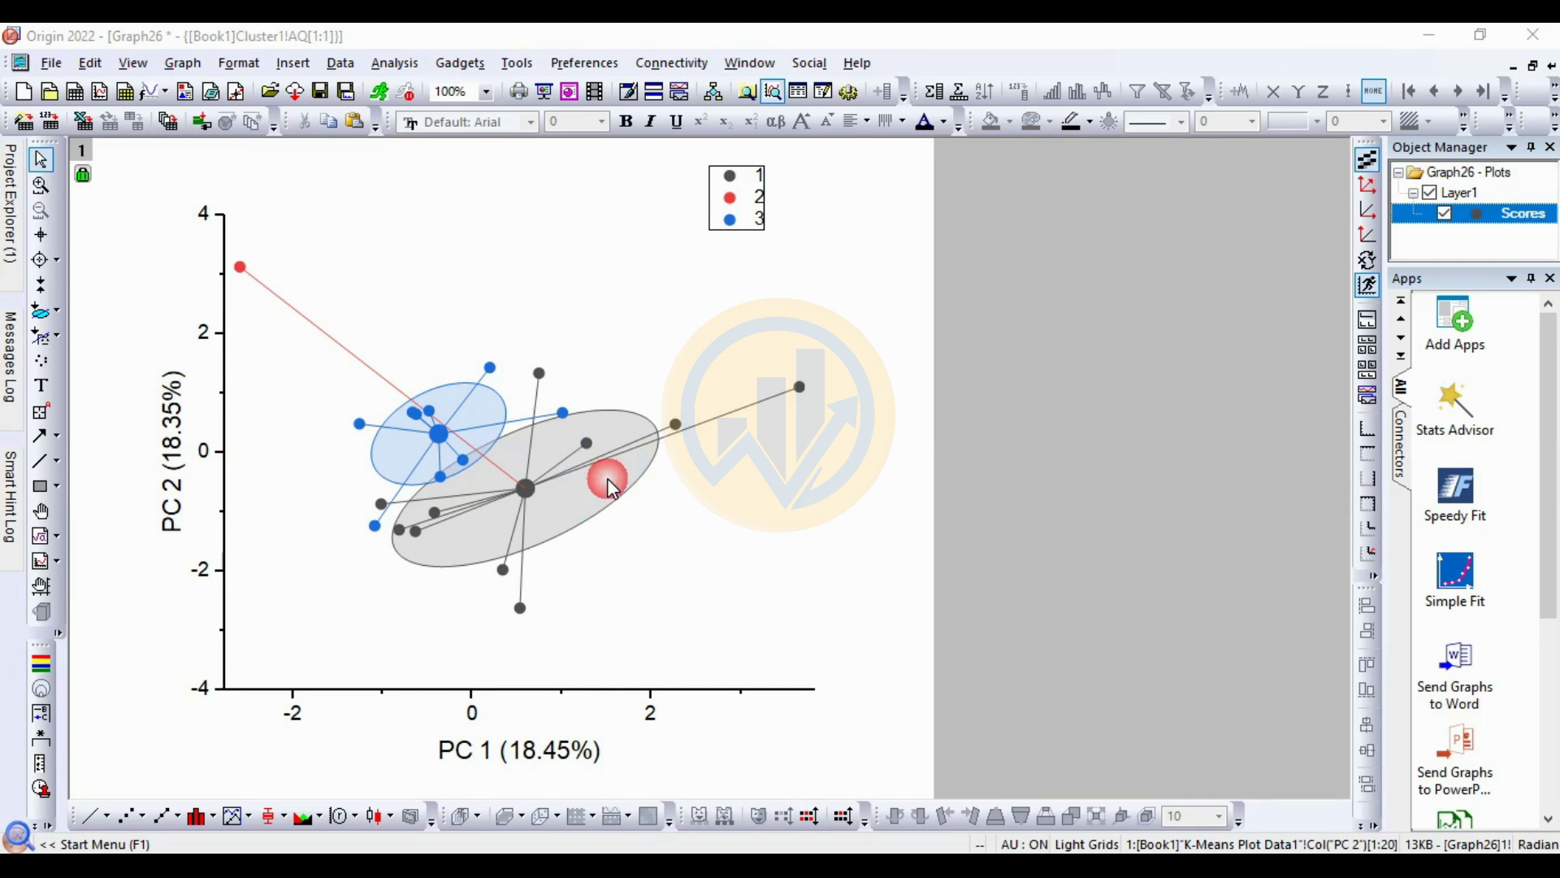
double_click(605, 477)
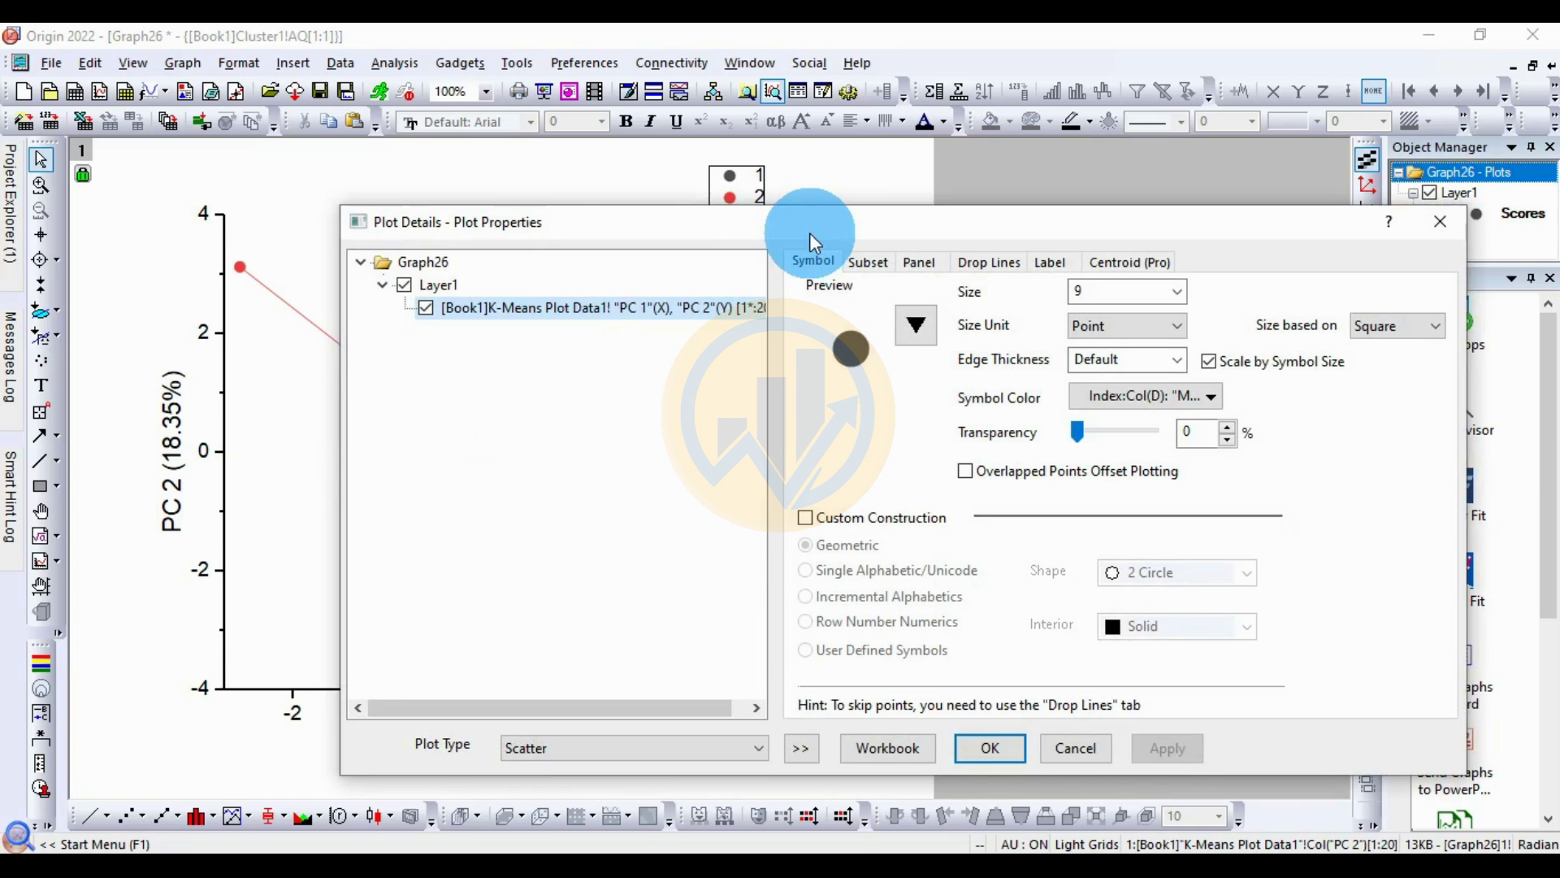
left_click_drag(758, 231, 782, 163)
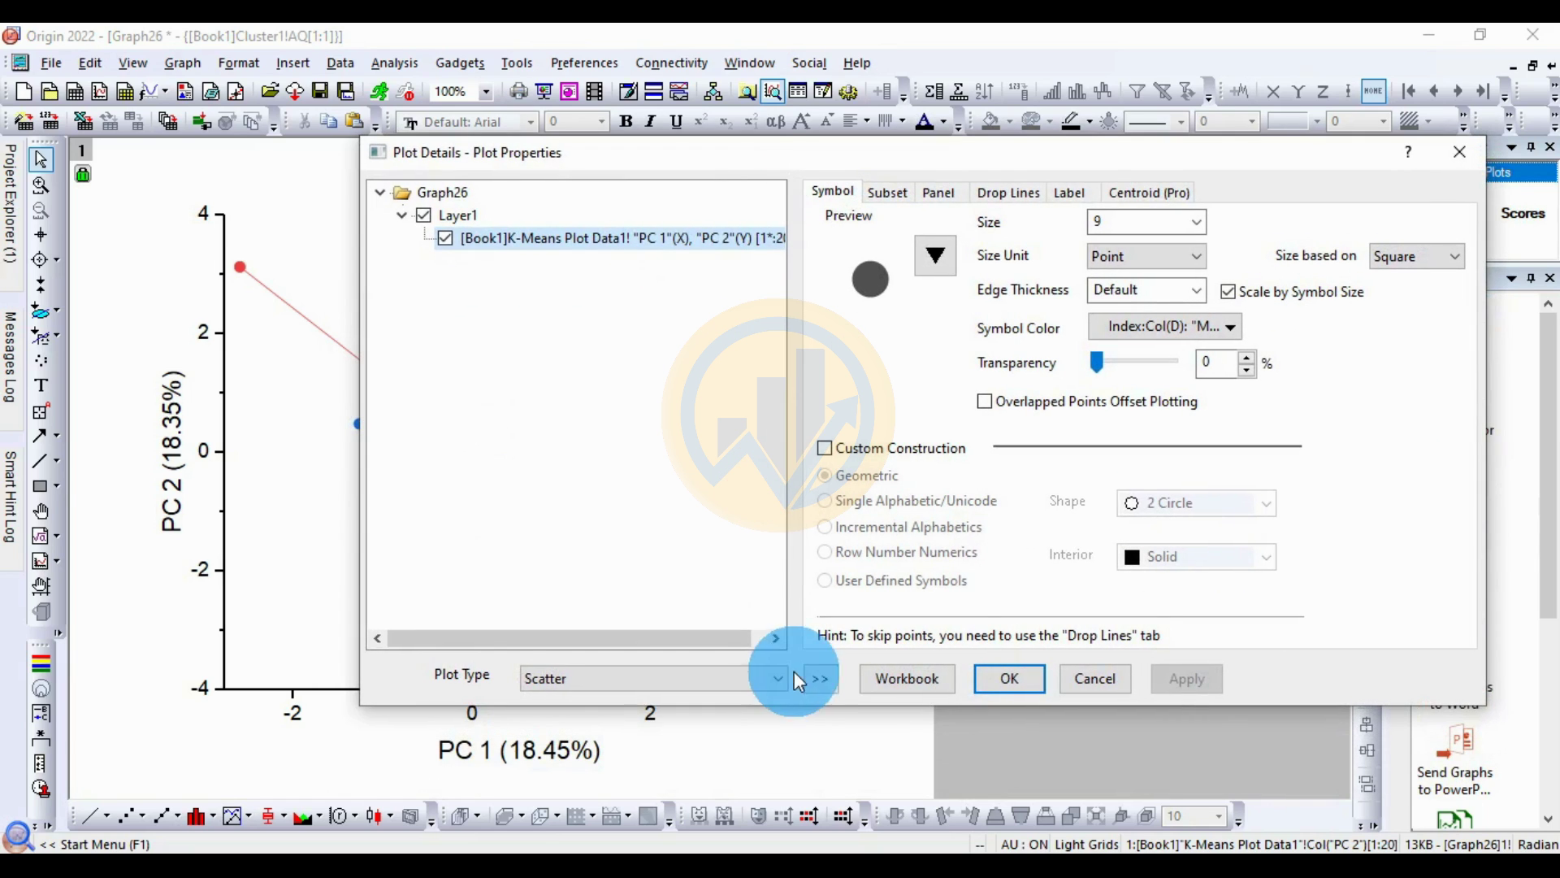
left_click(819, 676)
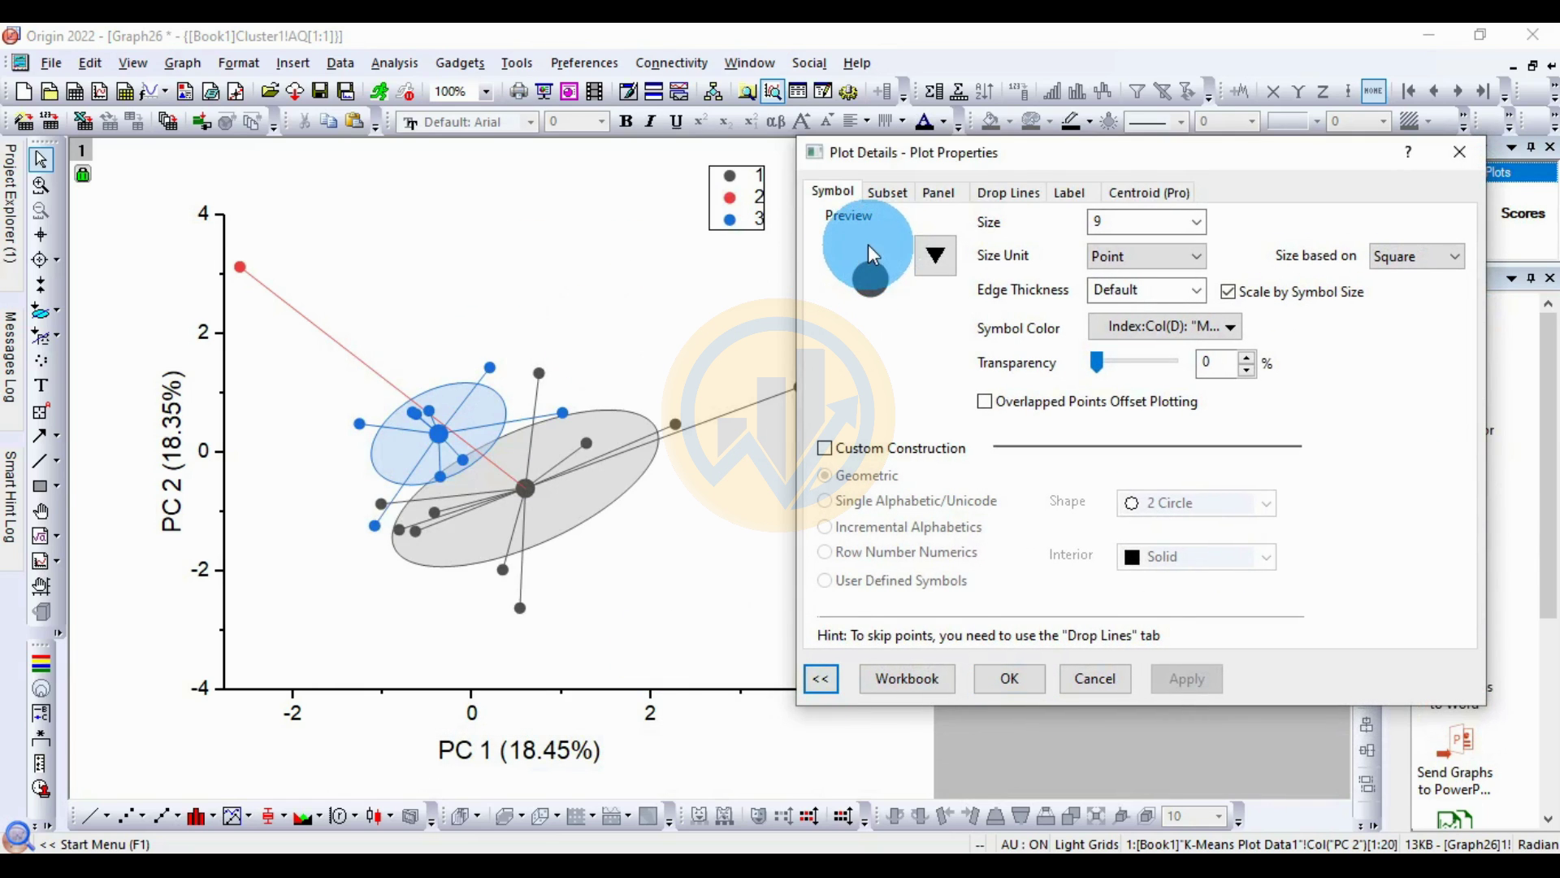
Step: Choose the solid circle as the scatter symbol and set its size to 12 points
left_click(936, 257)
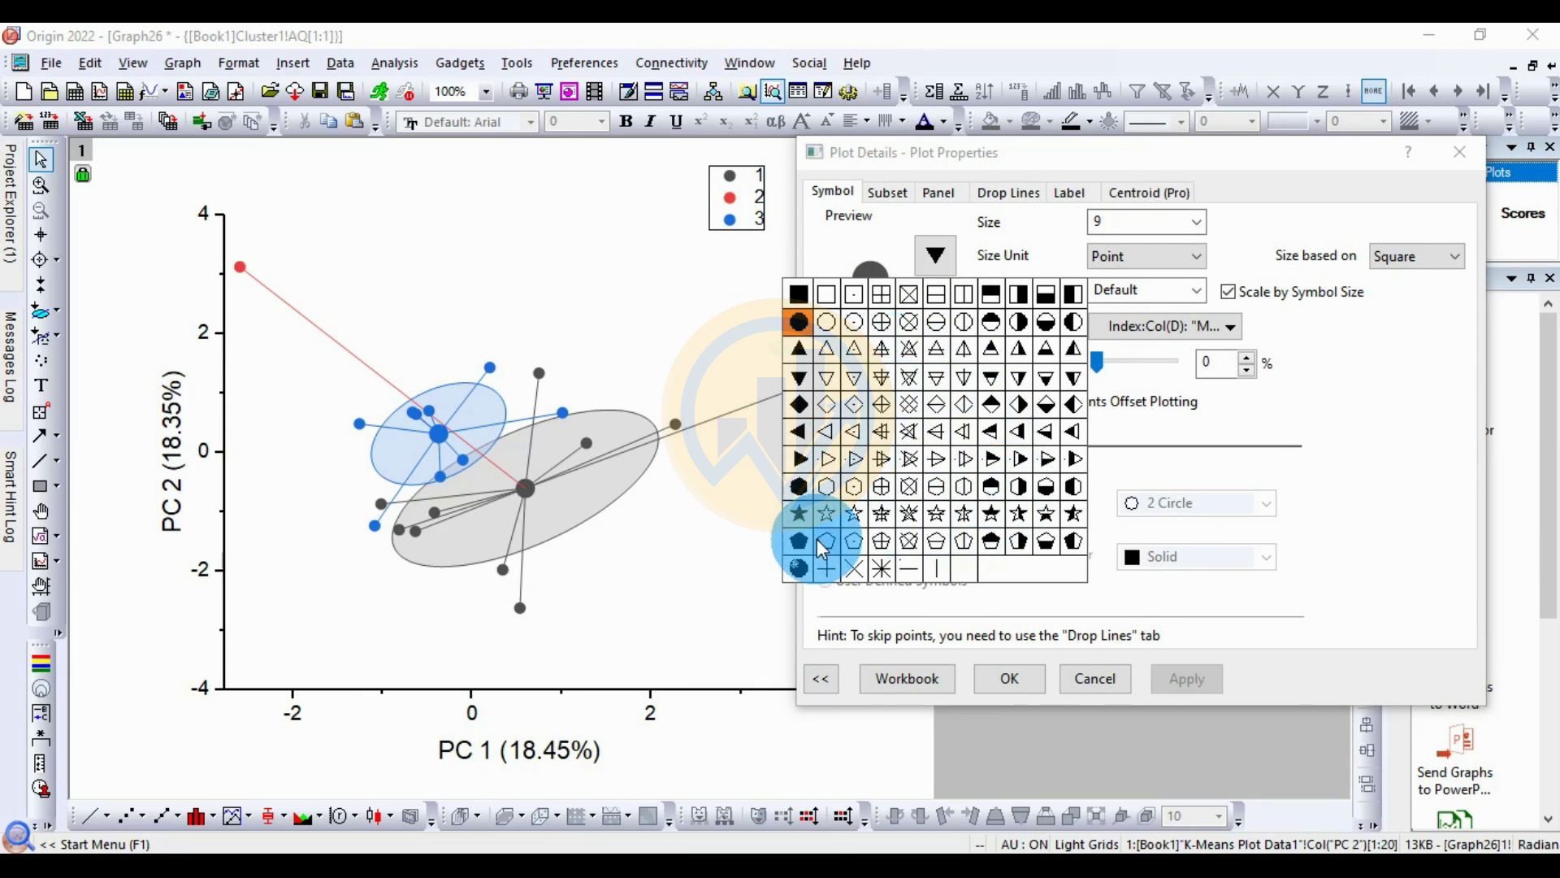
left_click(799, 322)
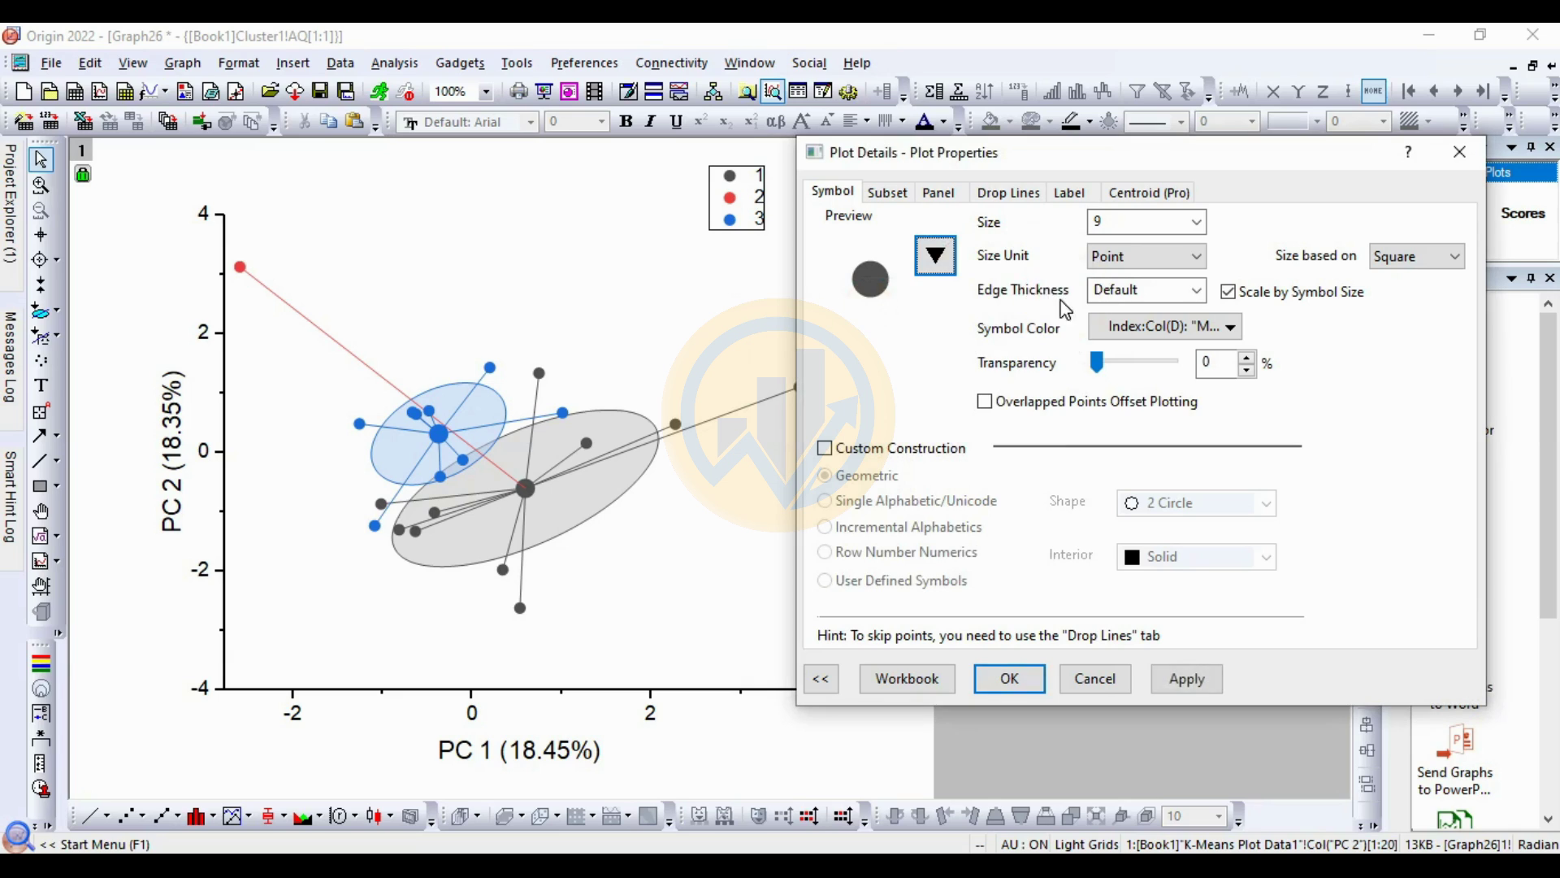
left_click(1199, 221)
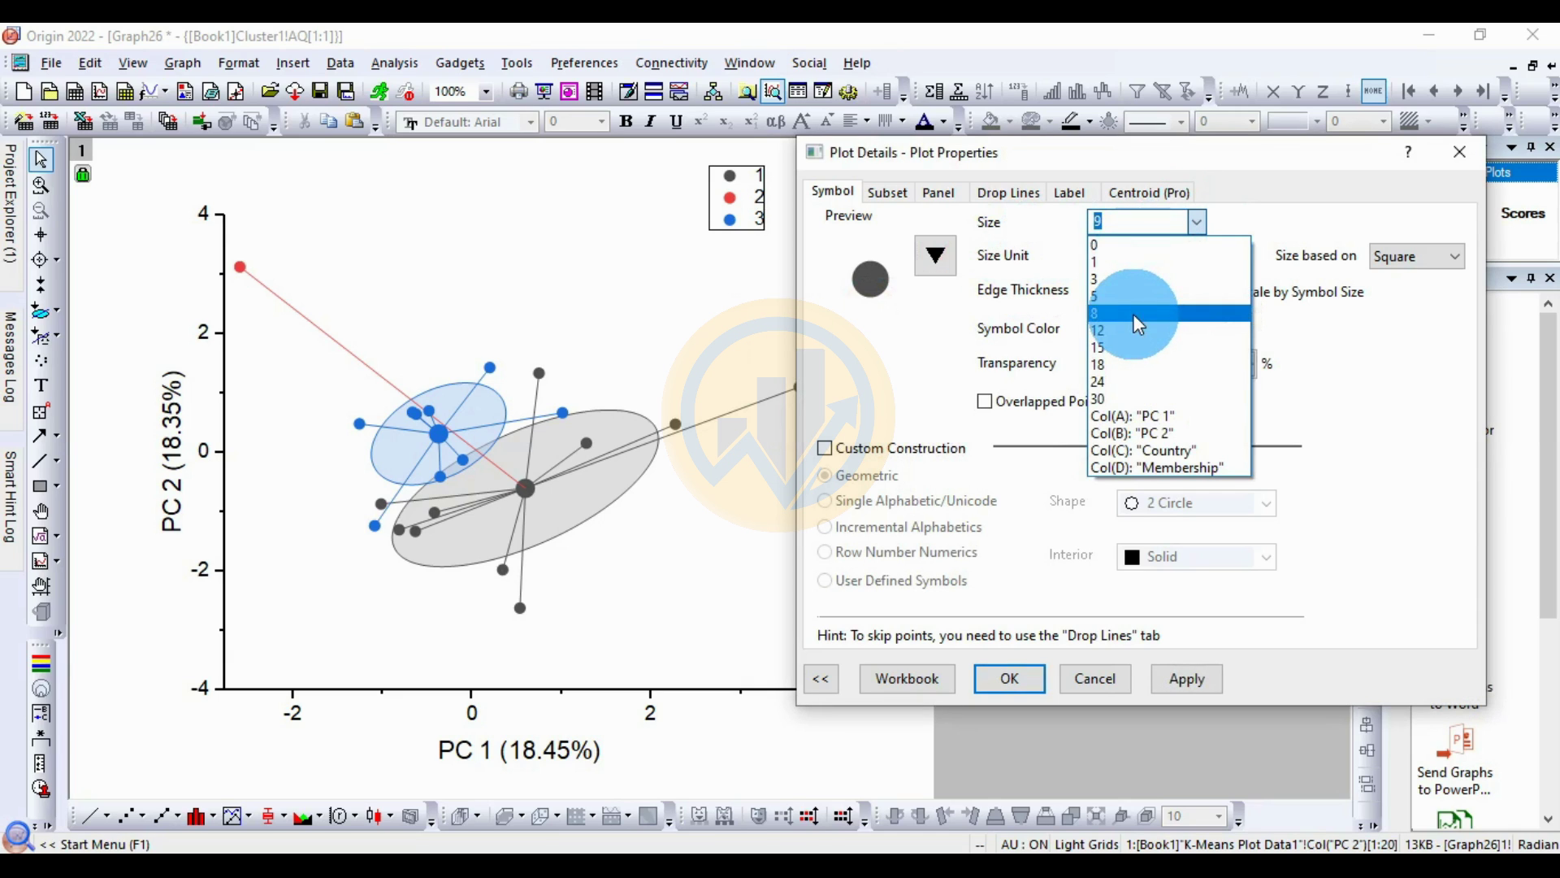
left_click(1120, 330)
left_click(1194, 677)
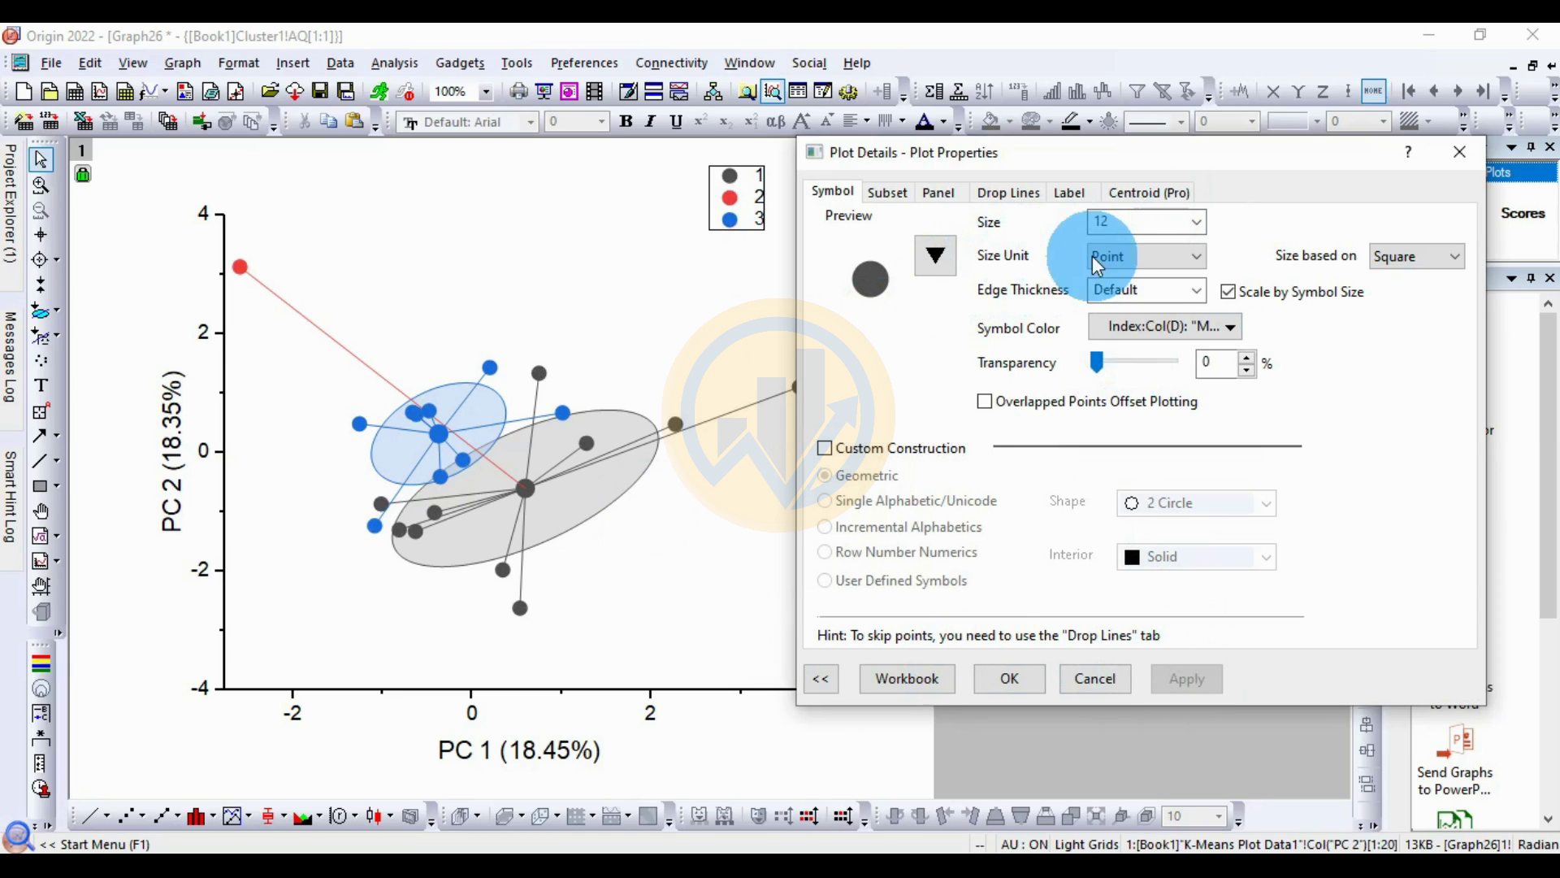
Step: Apply the Bold1 color list to the symbols indexed by cluster membership
mouse_move(1223, 329)
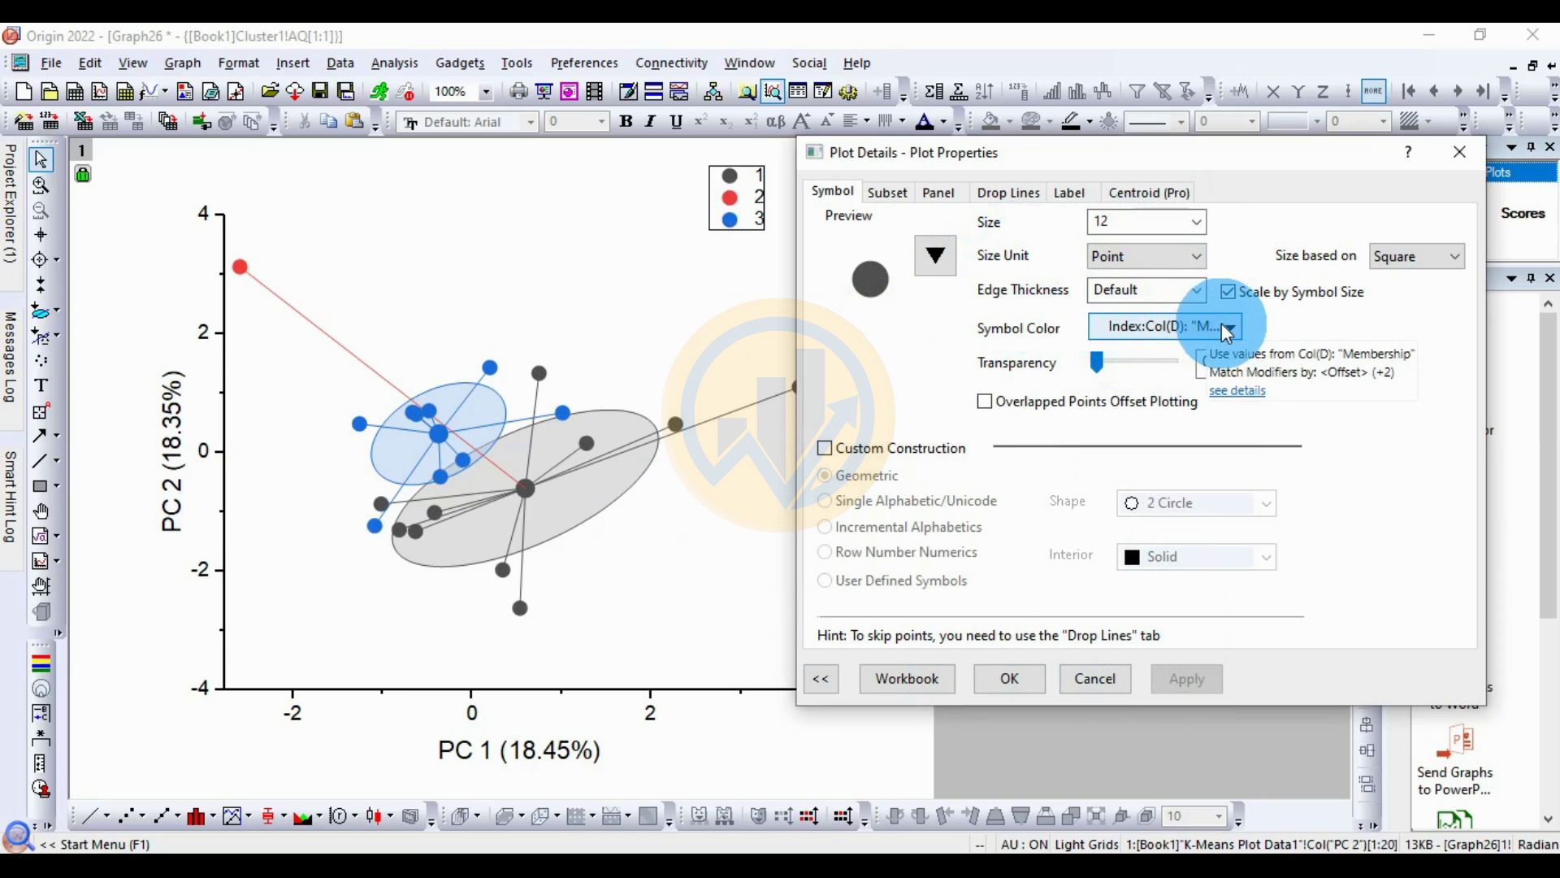
left_click(1231, 325)
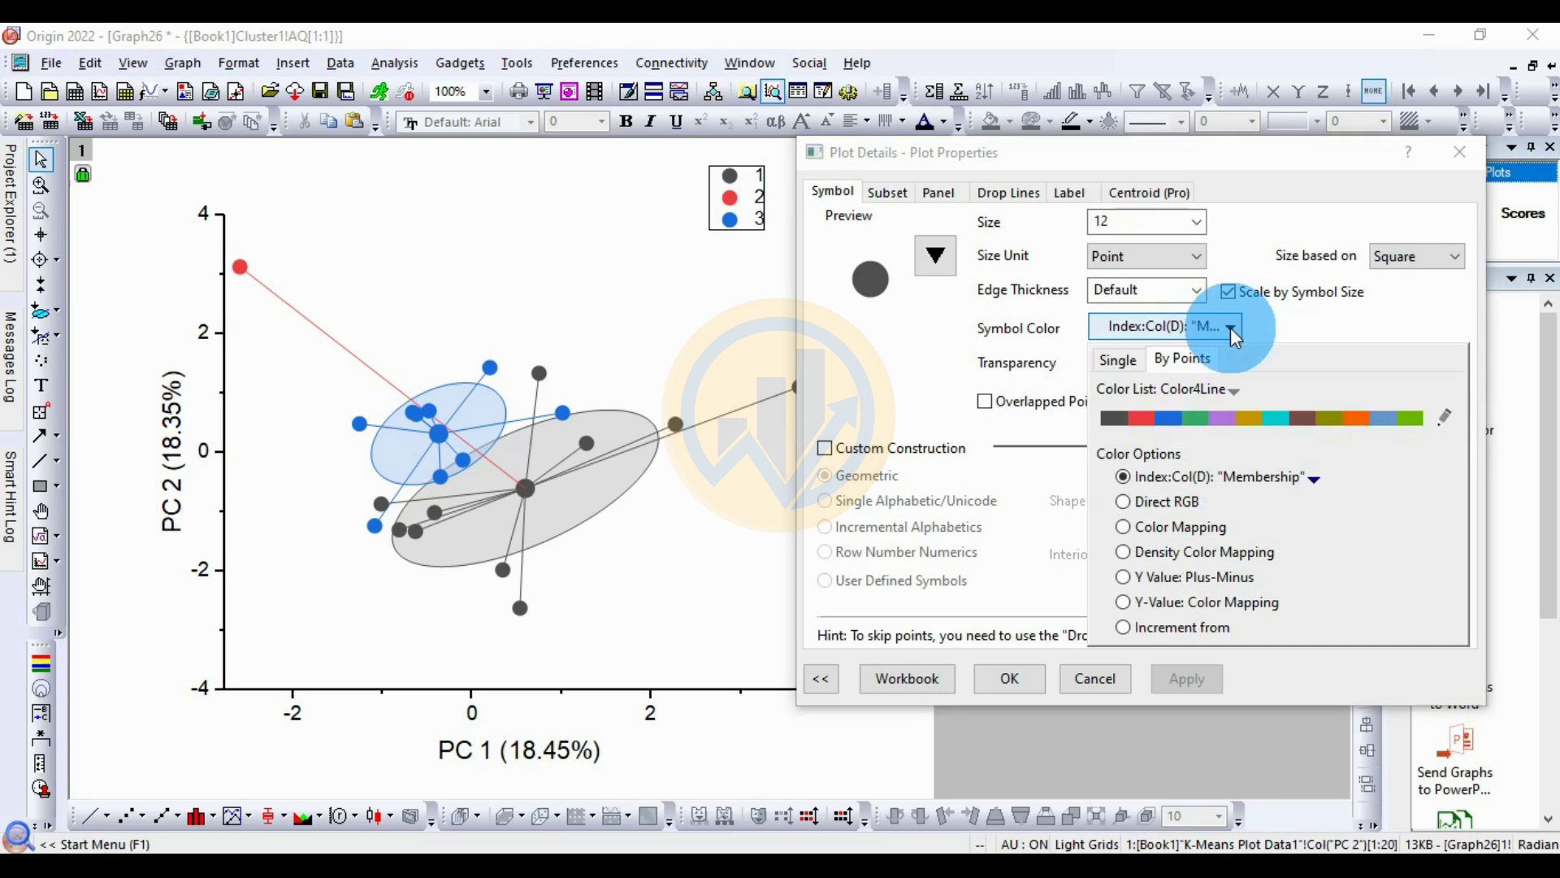
left_click(1248, 393)
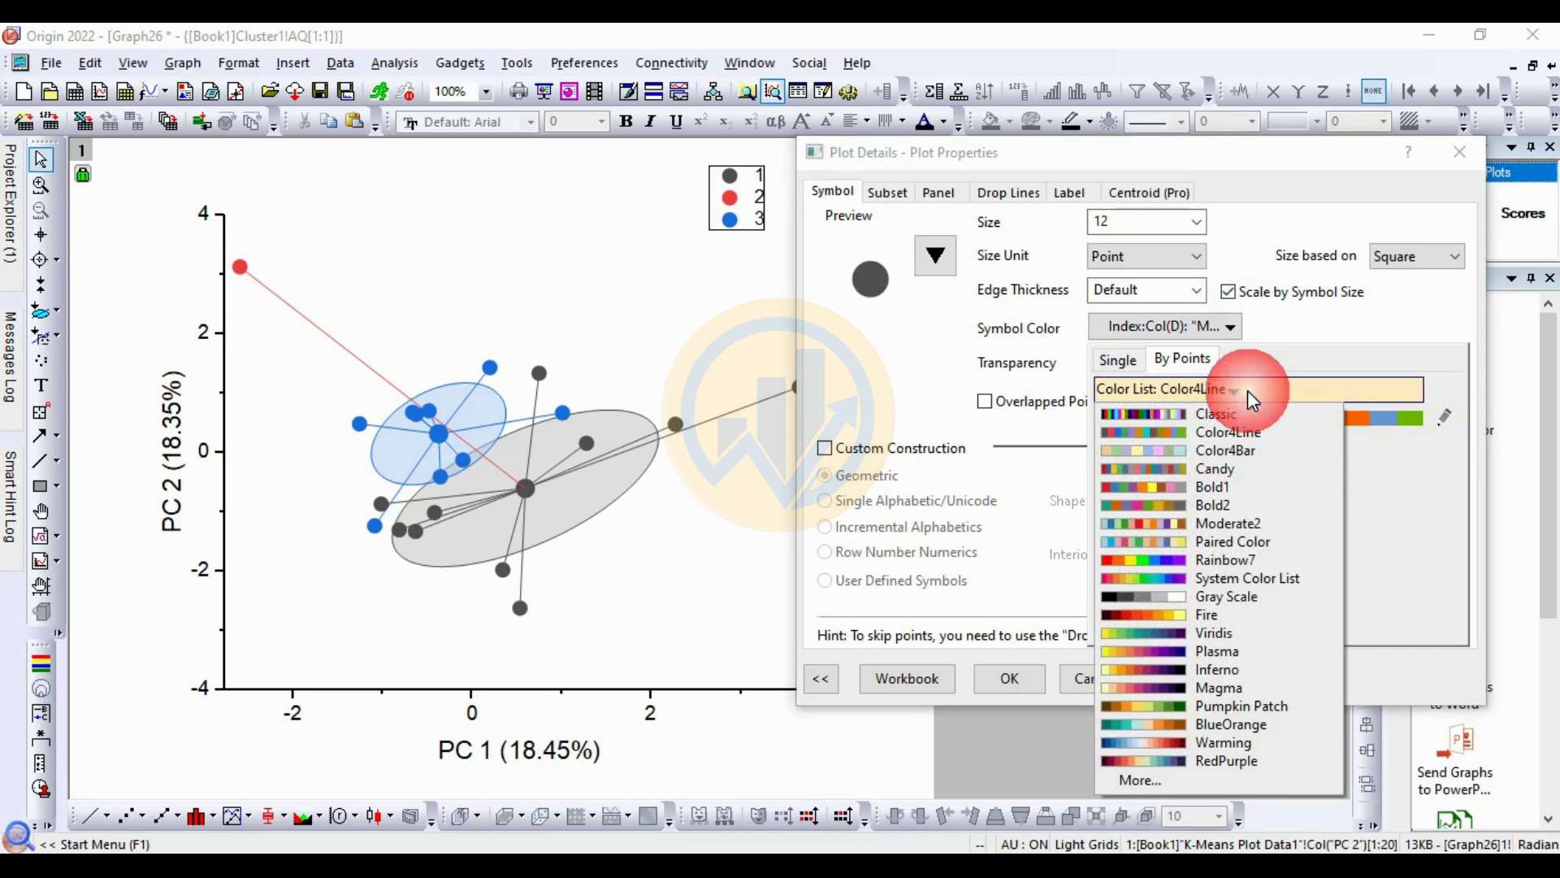
left_click(1232, 486)
left_click(1192, 684)
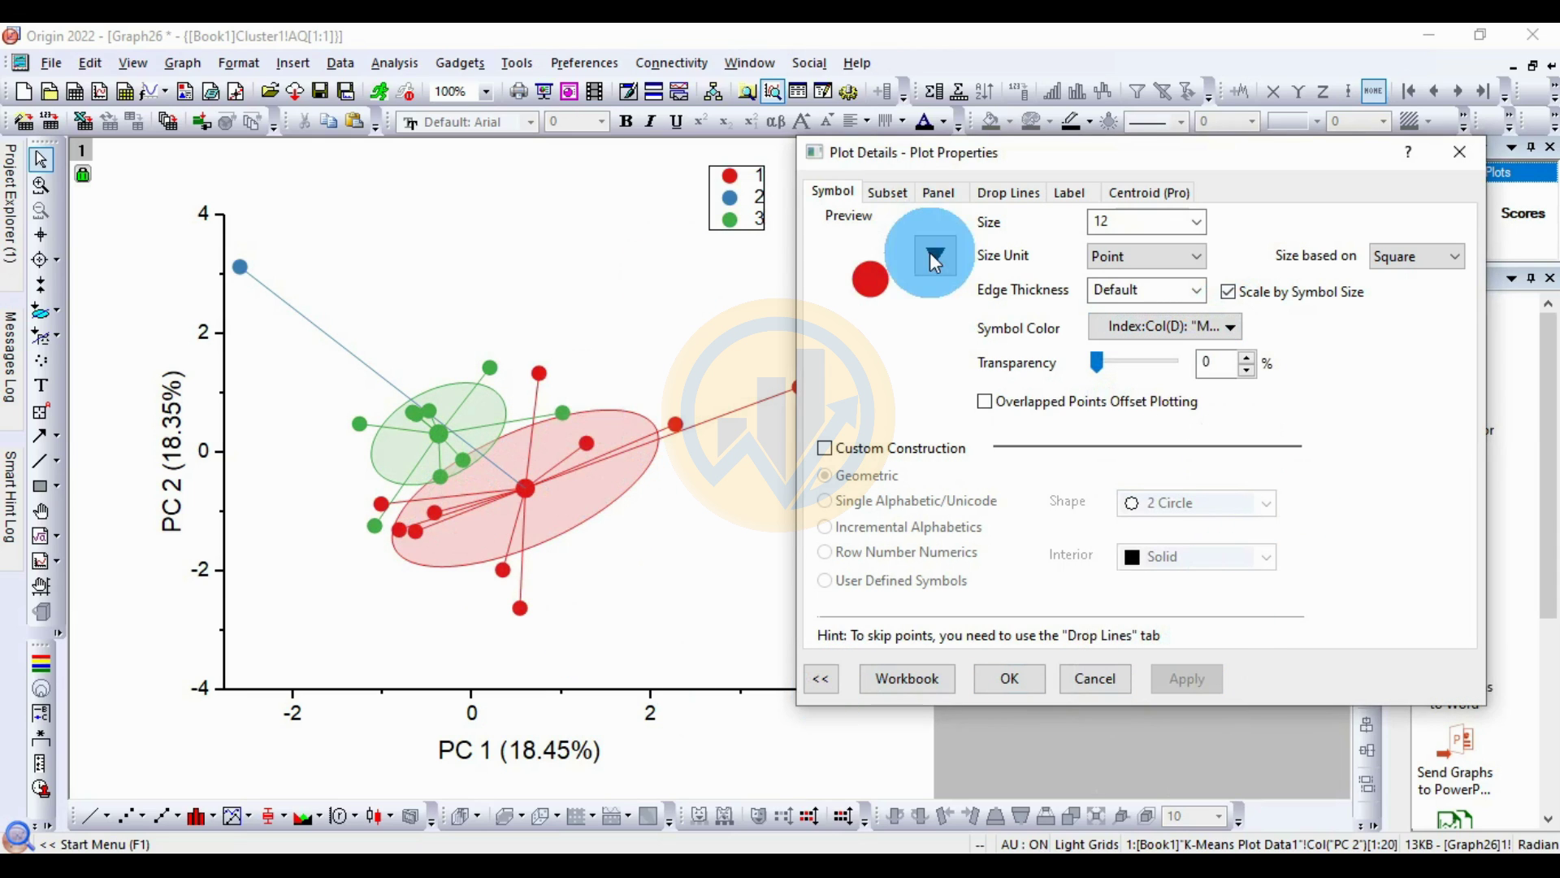
Step: Enable data labels on the points of the cluster plot
left_click_drag(1061, 153, 1016, 143)
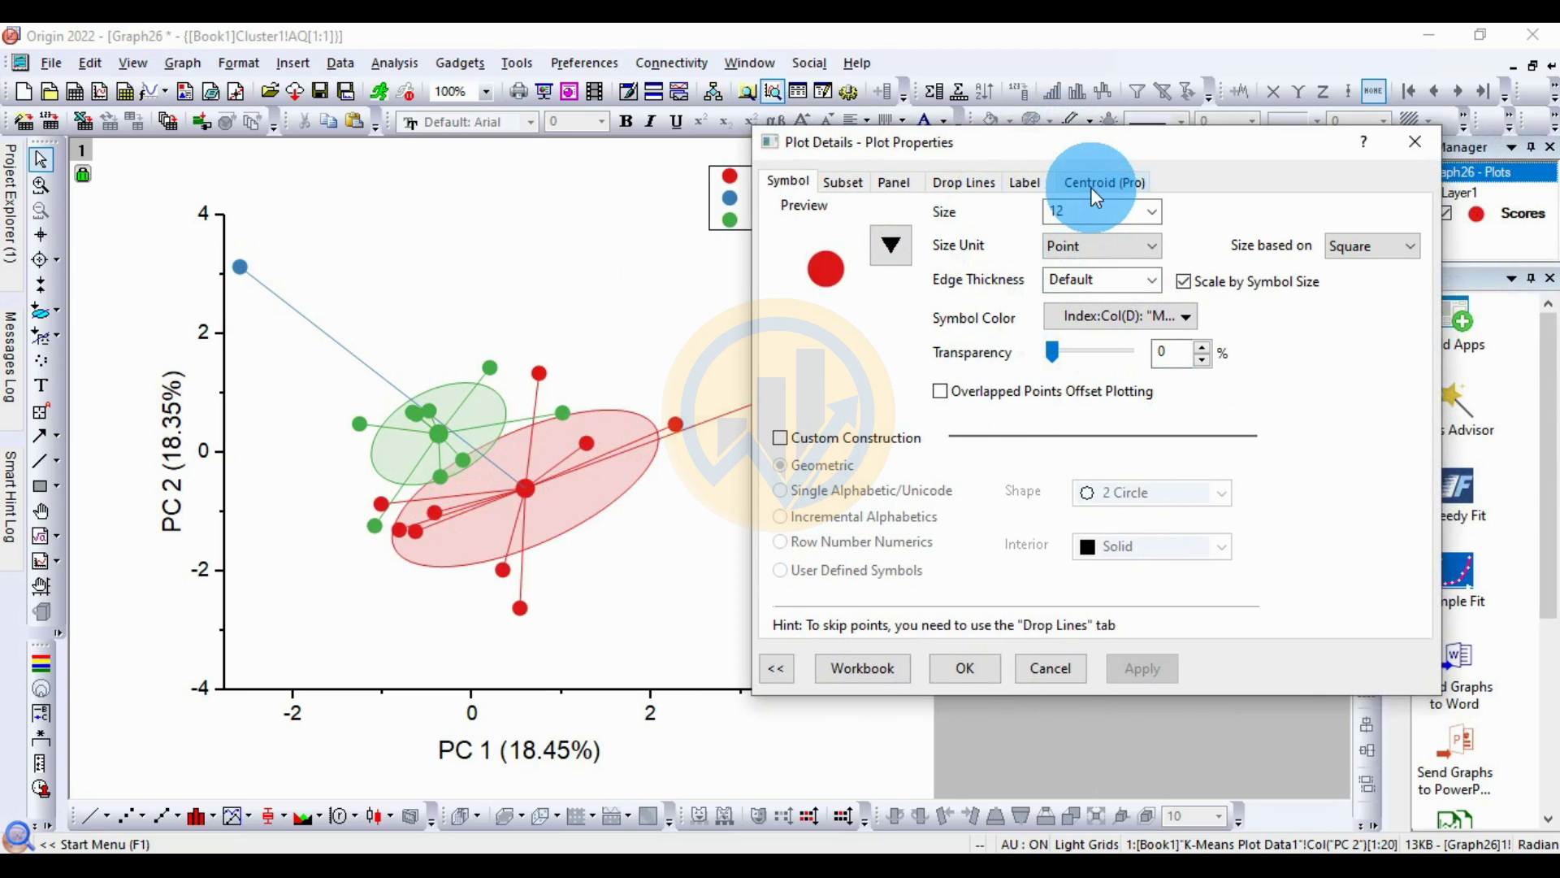
left_click(1032, 180)
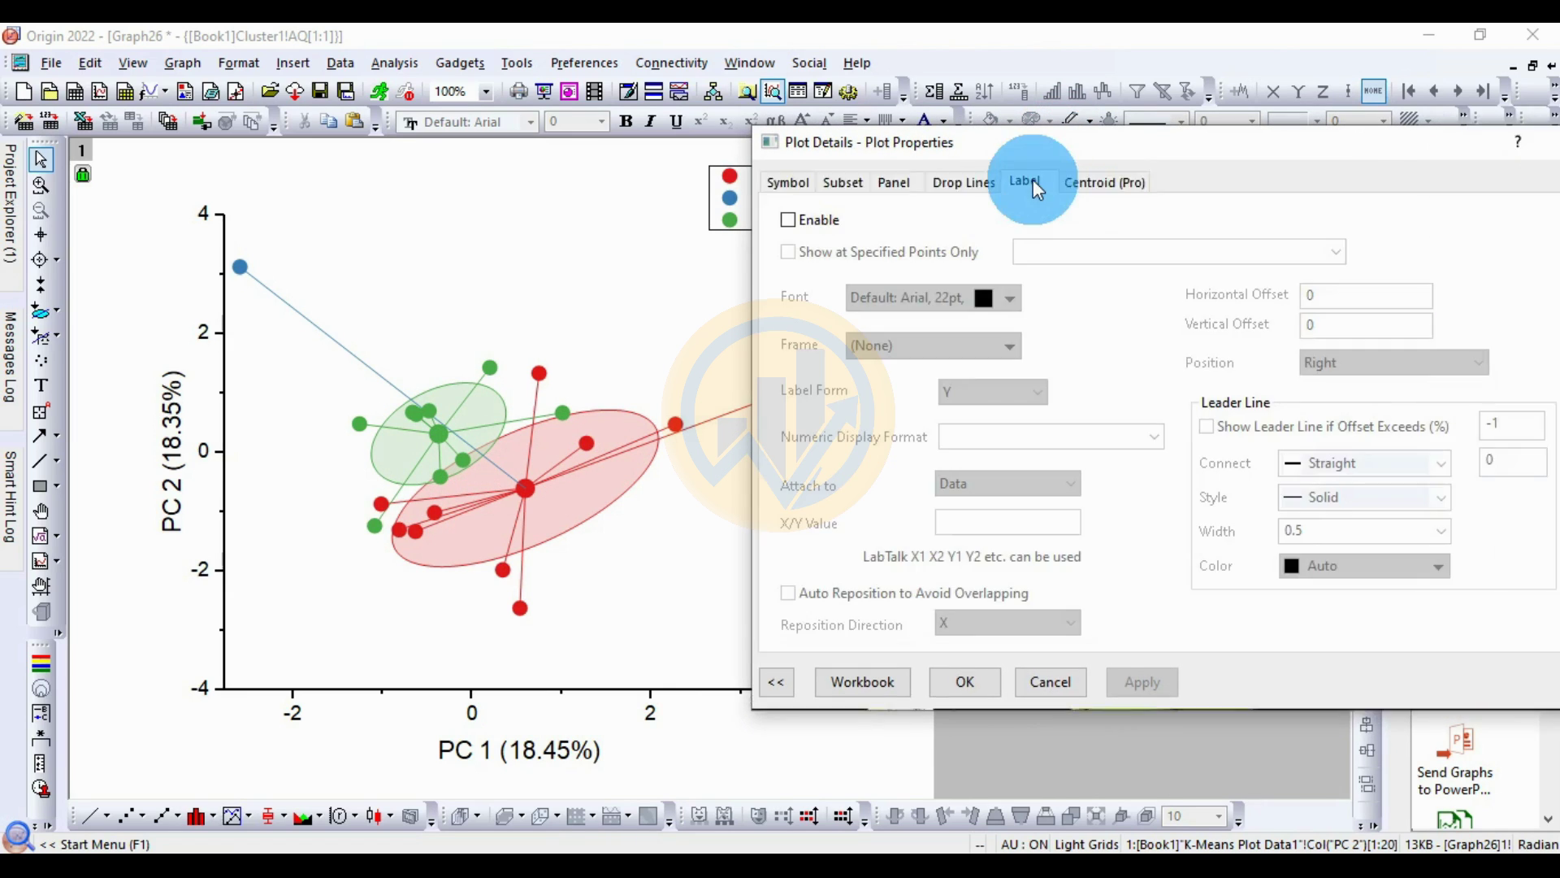
left_click(789, 220)
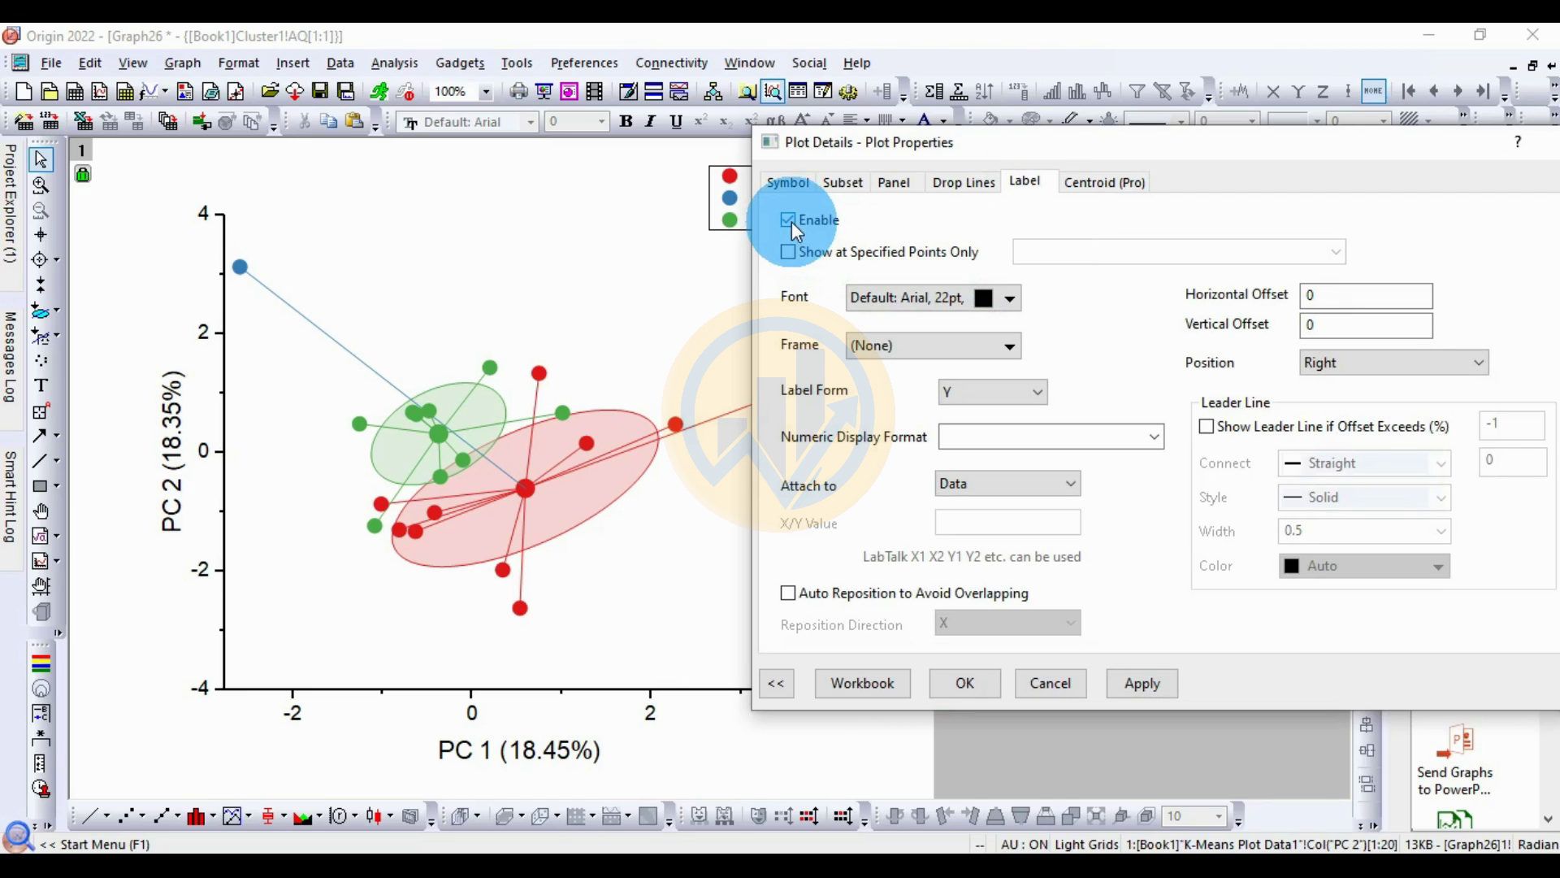
left_click(1128, 687)
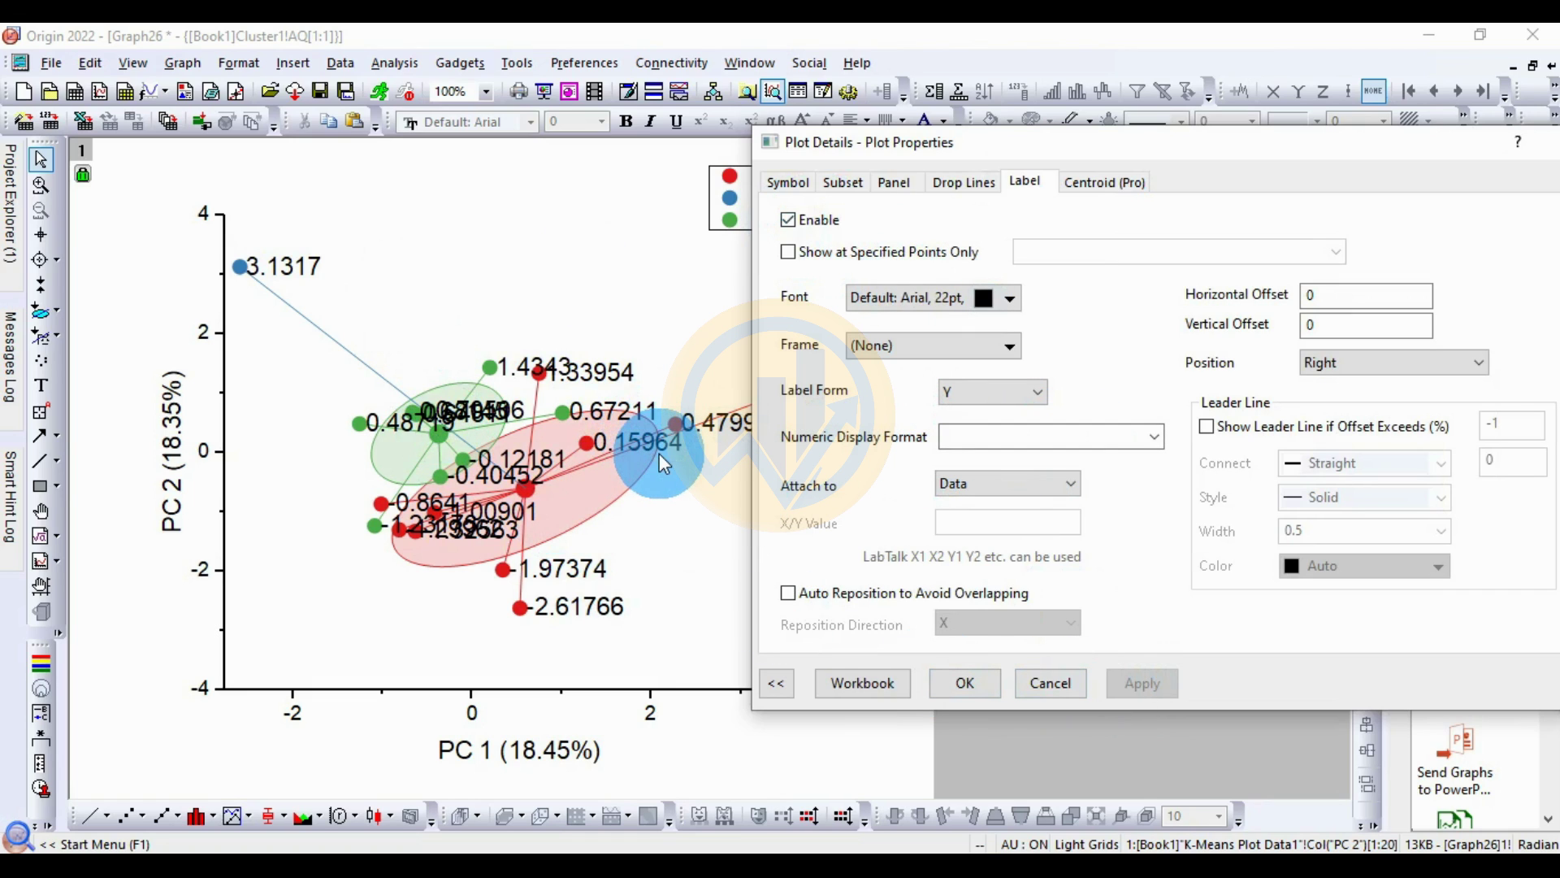
Step: Set the data label font to Times New Roman at 14 pt
left_click(1012, 299)
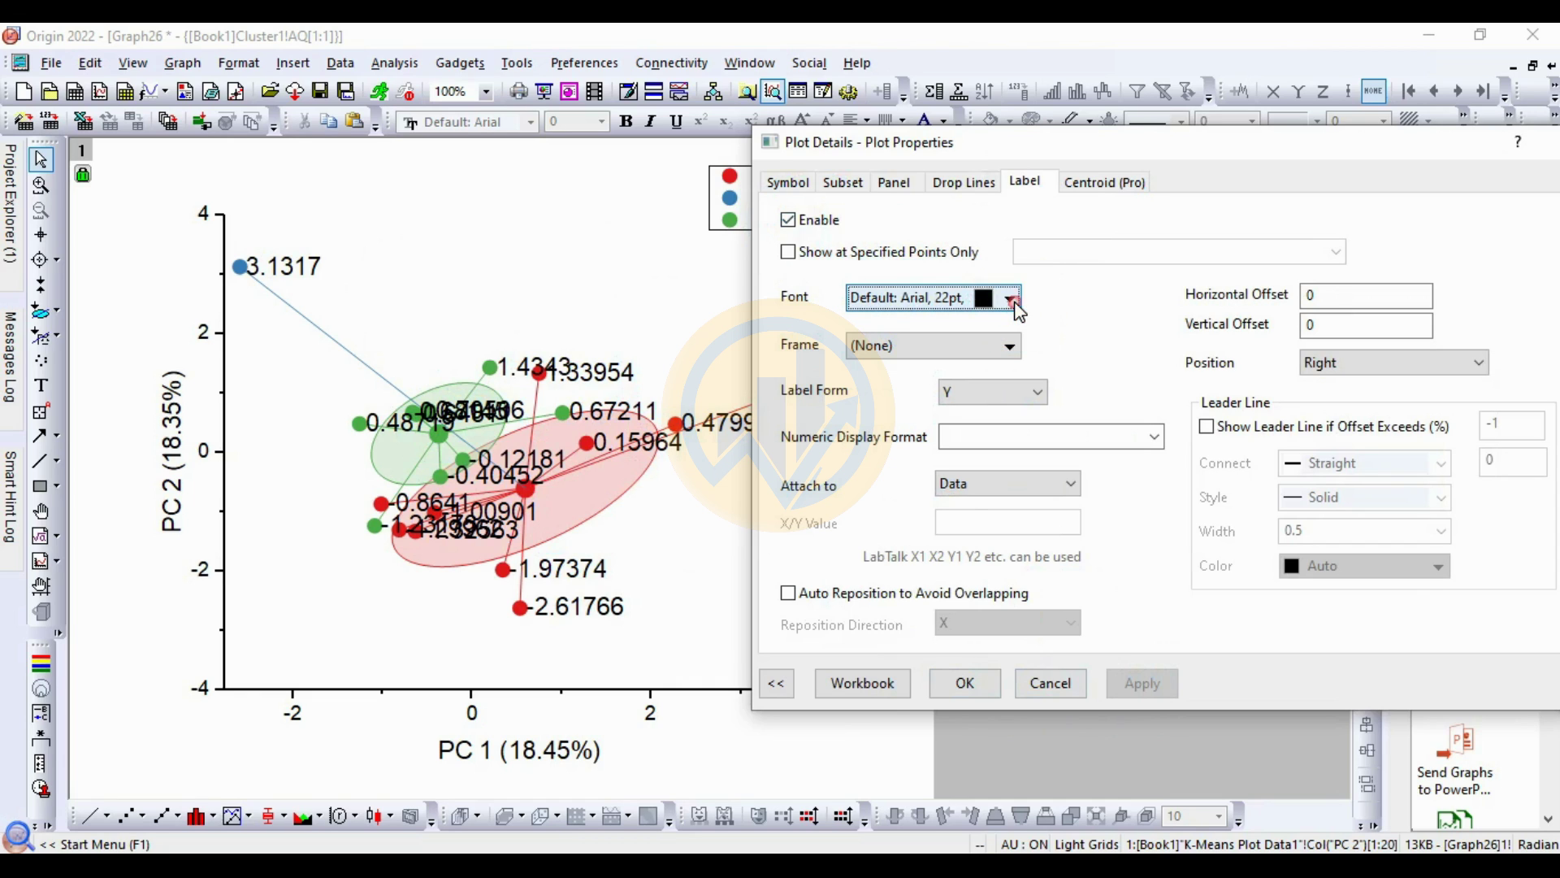
left_click(1045, 342)
scroll(975, 412, "up", 3)
left_click(1048, 379)
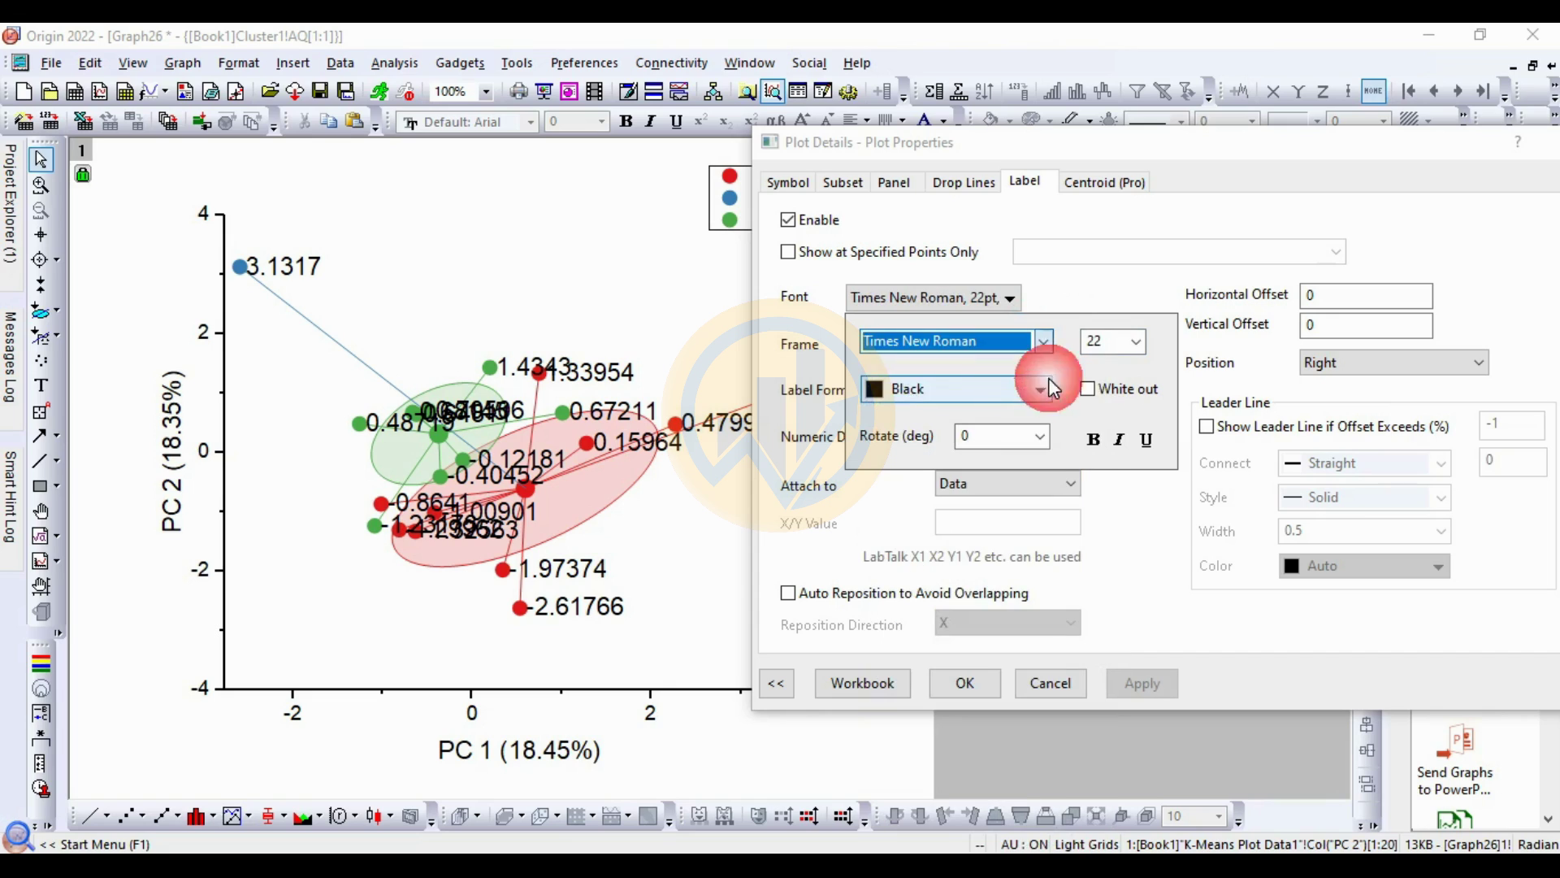
left_click(1135, 343)
left_click(1107, 450)
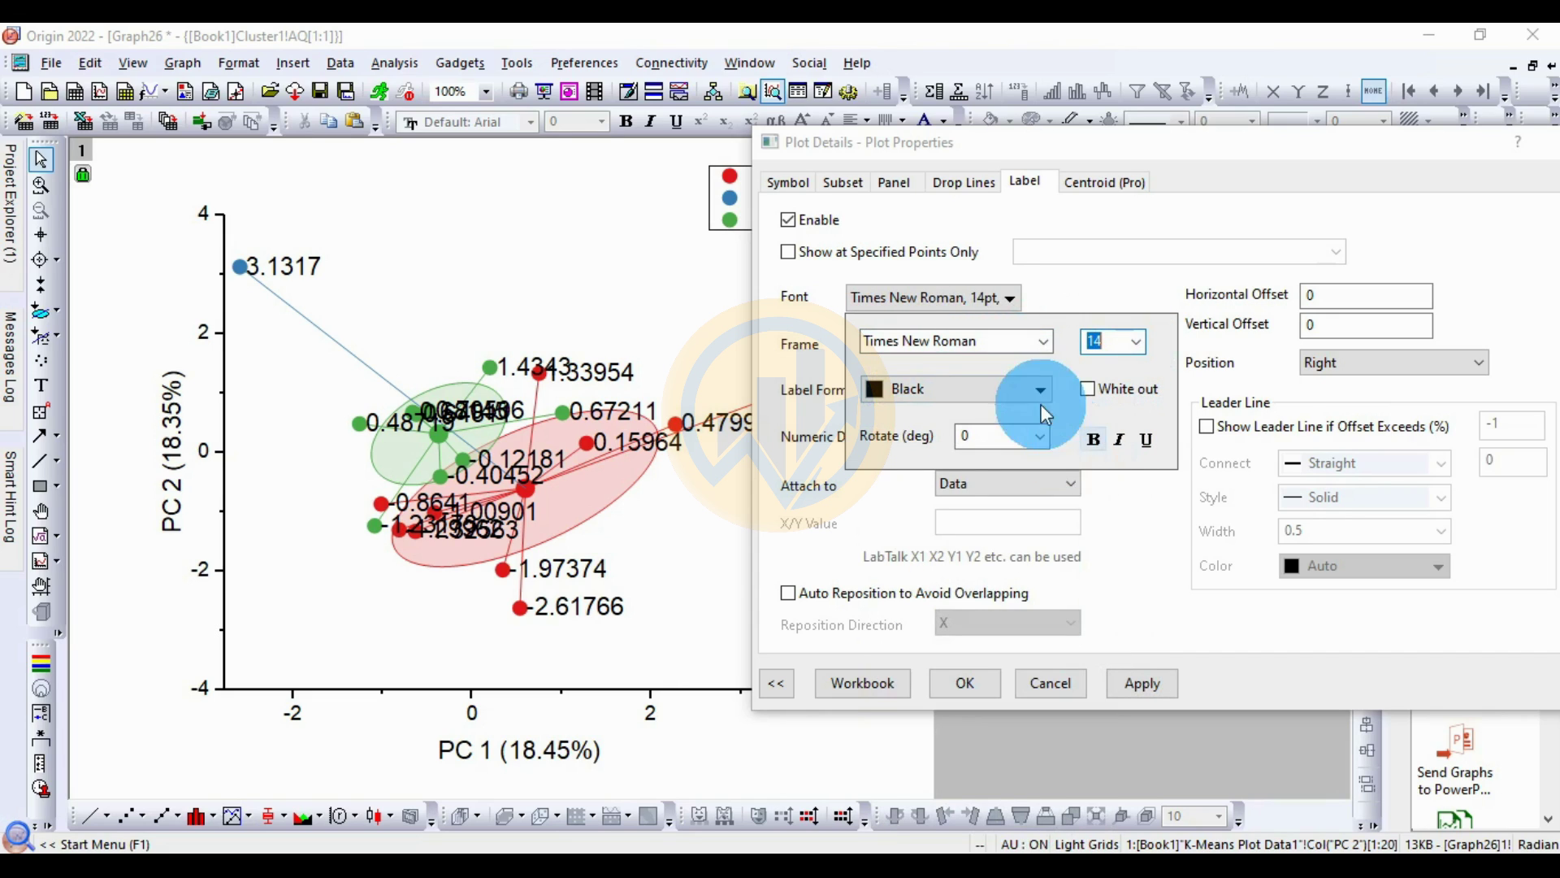
left_click(1061, 493)
left_click(1154, 680)
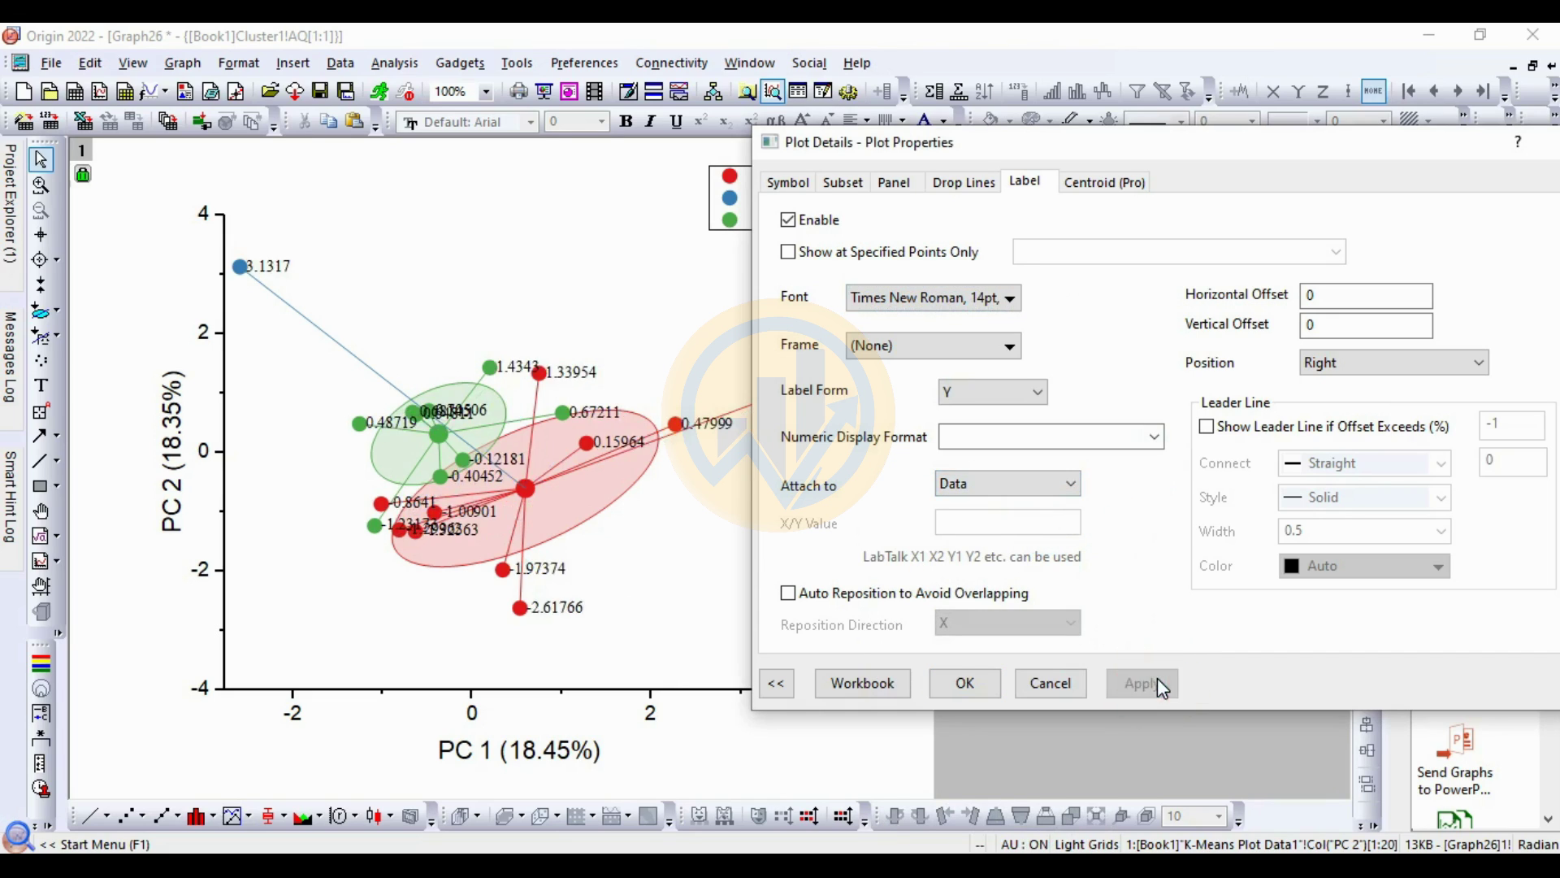
Step: Use Col(C): "Country" as the label form for the points and close the plot properties
left_click(1042, 388)
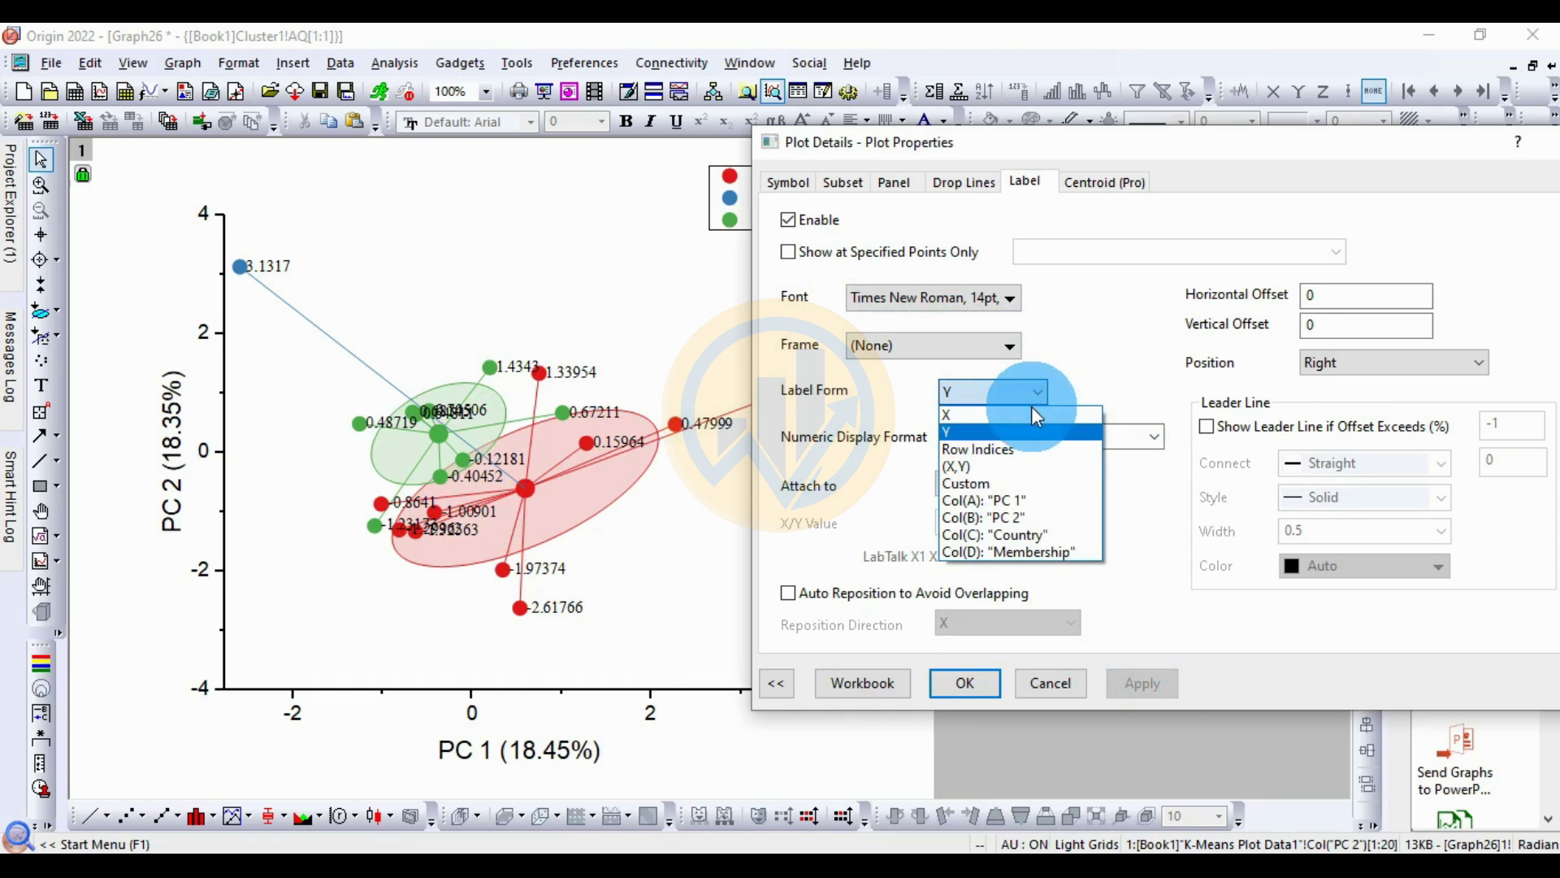
left_click(1032, 538)
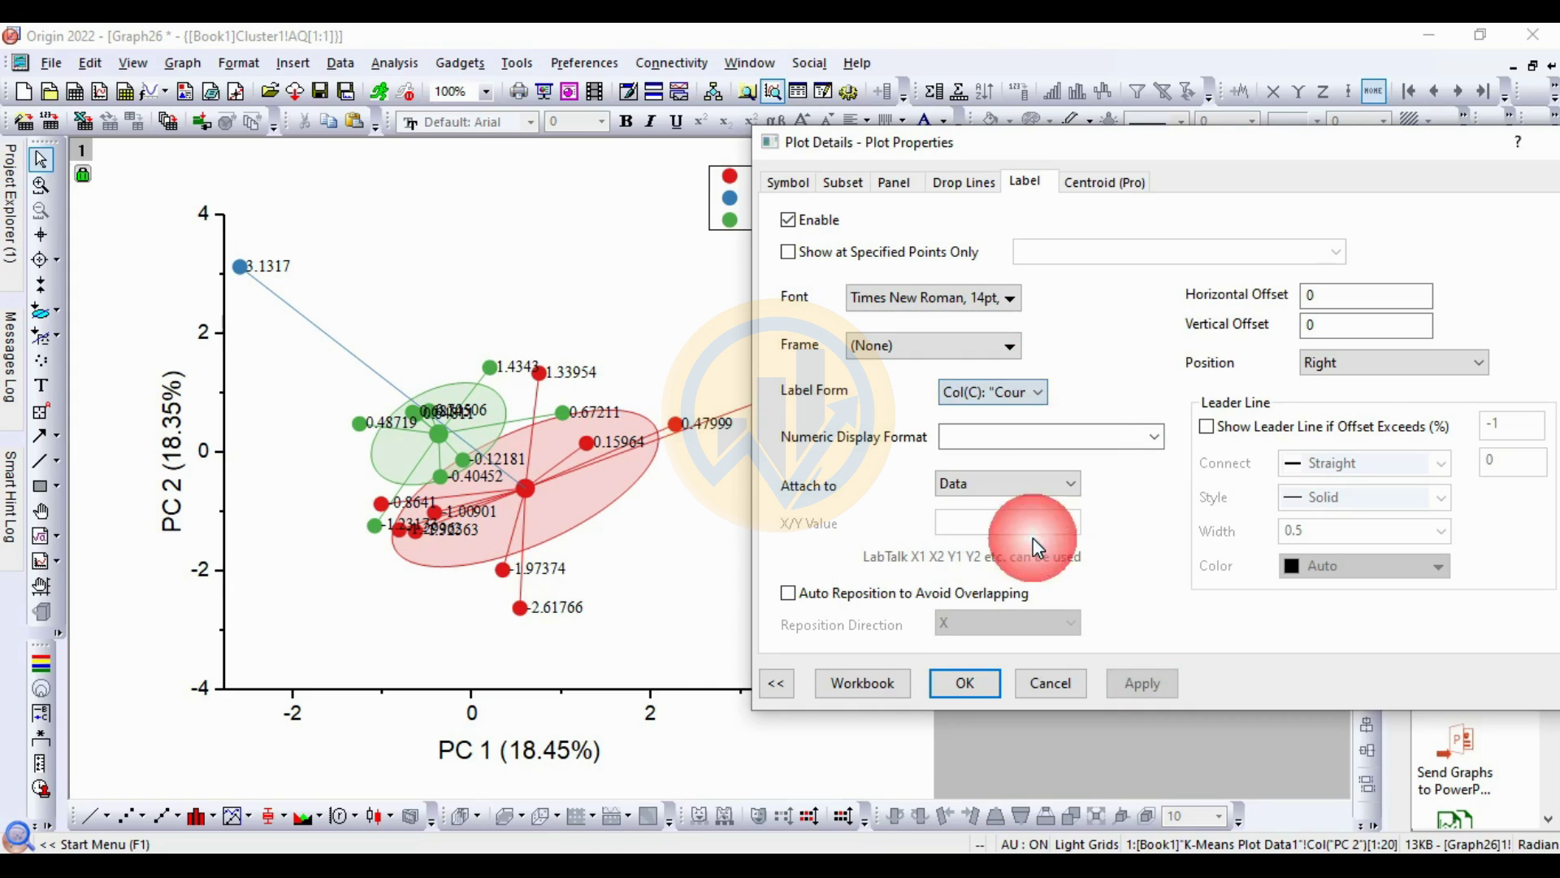
left_click(1159, 682)
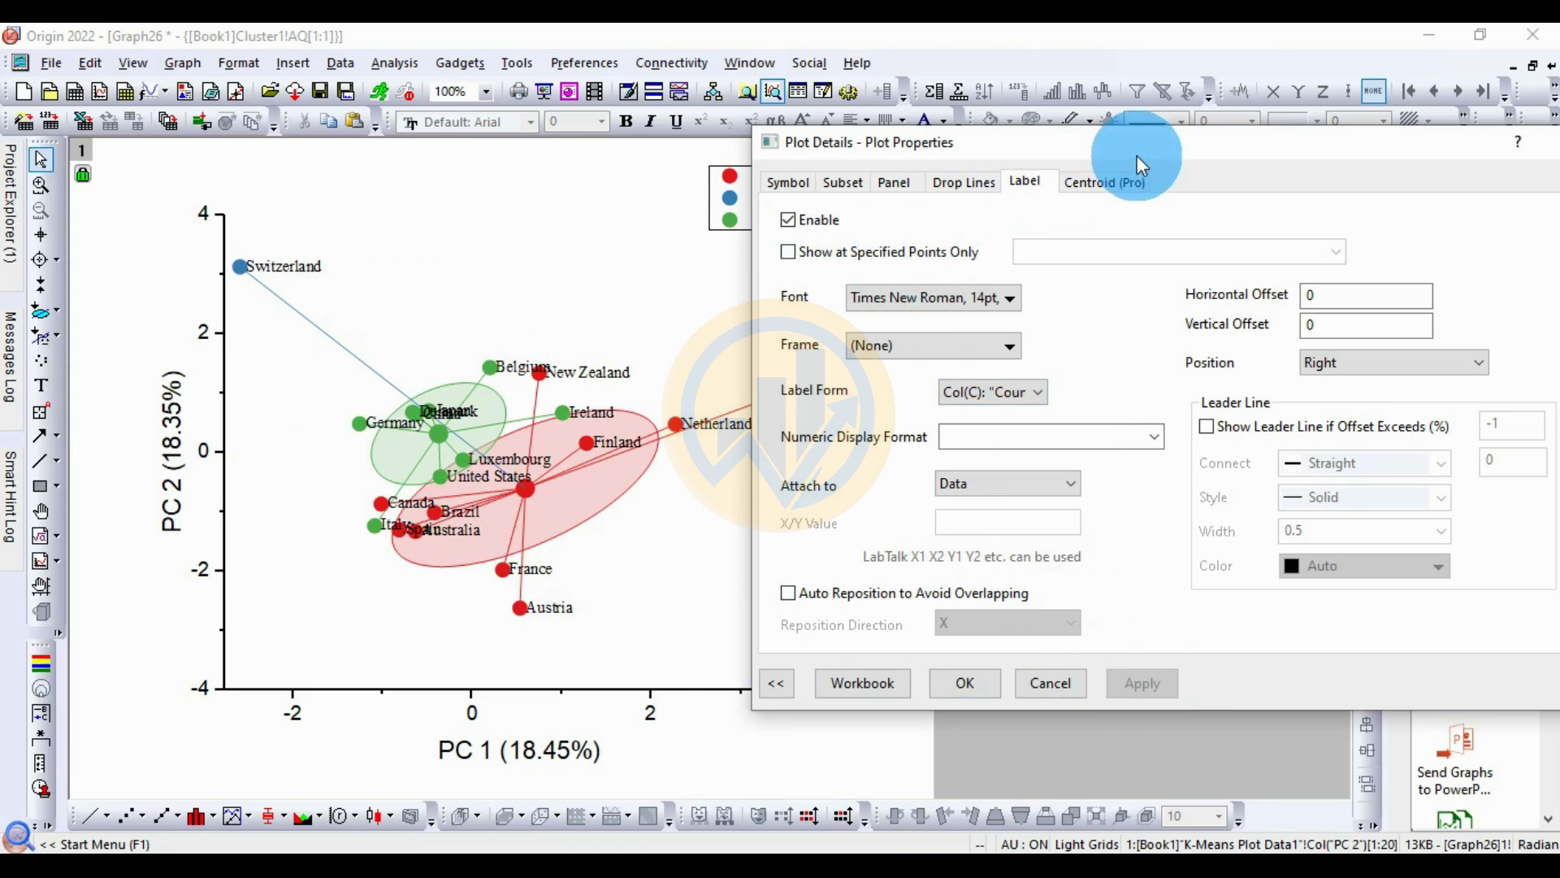
left_click_drag(1162, 140, 1168, 93)
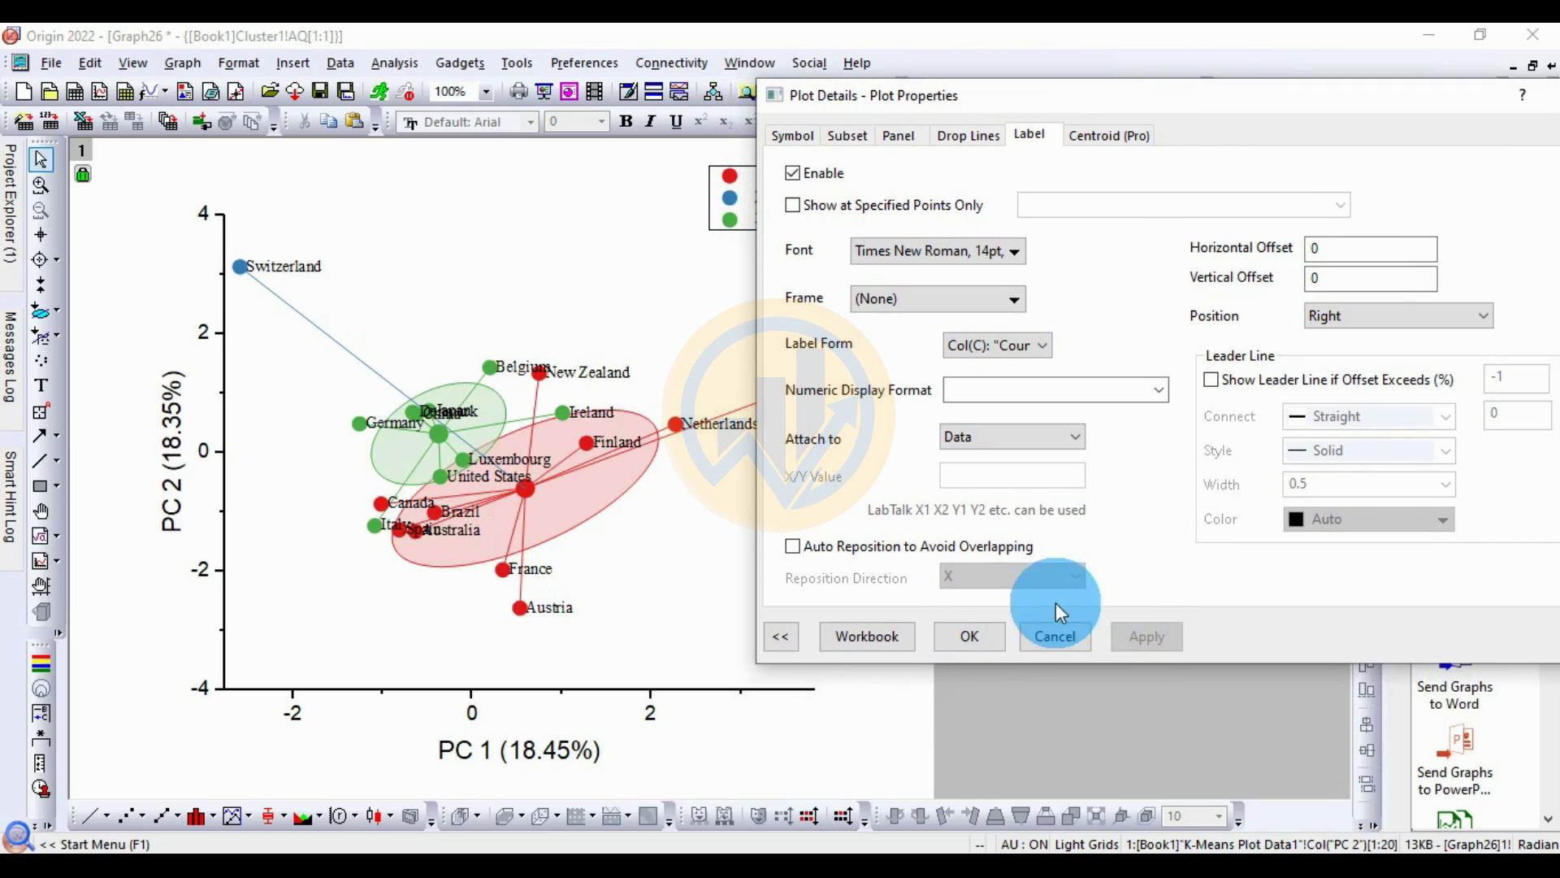
left_click(975, 637)
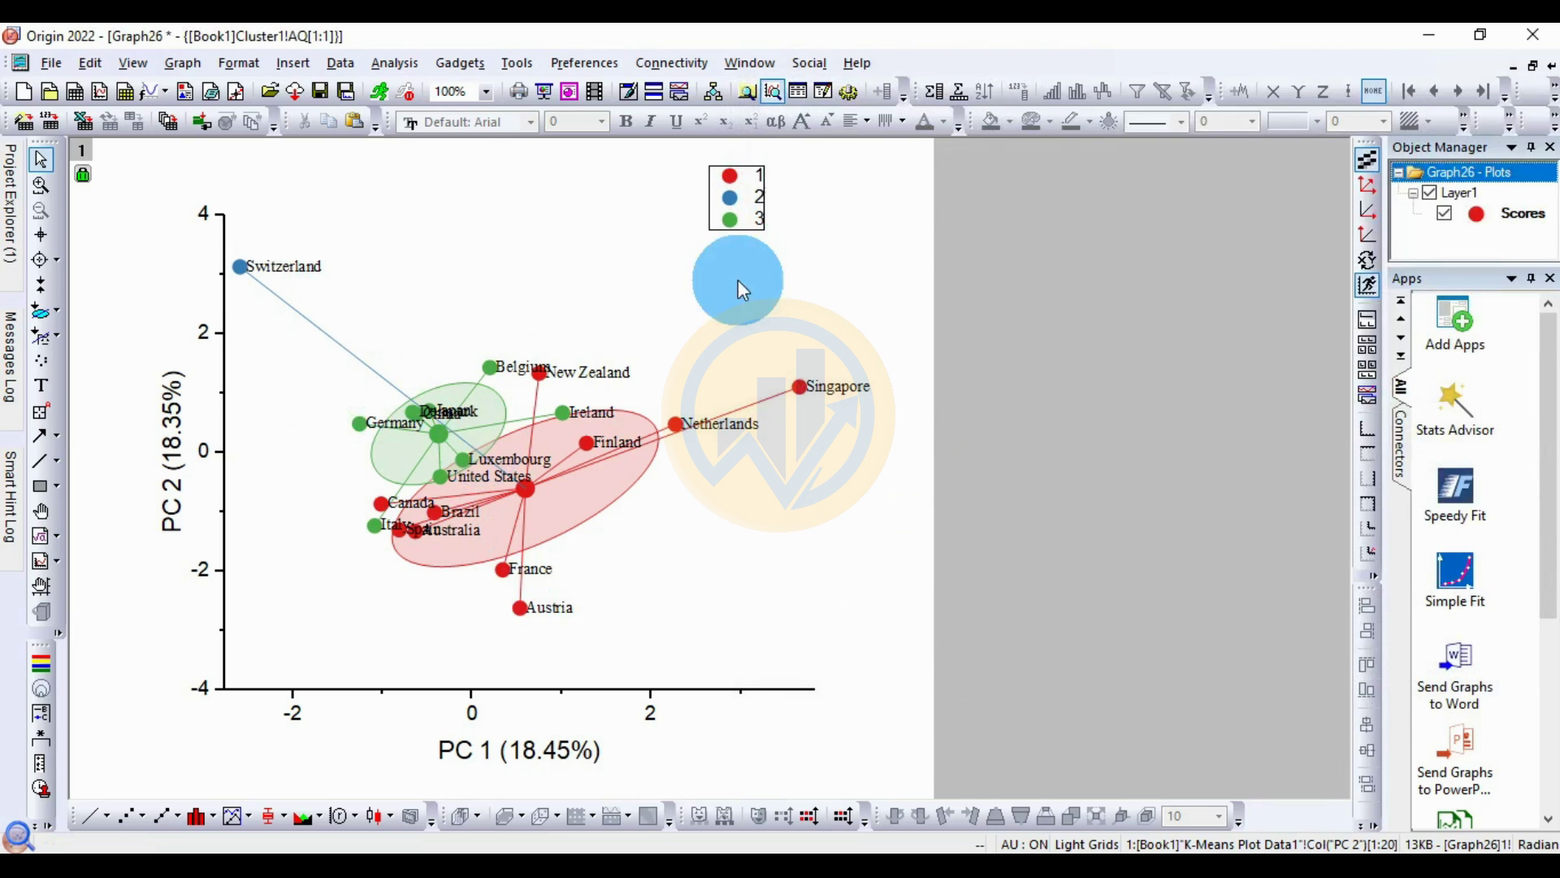
Step: Move the cluster legend down inside the plot area, above the Netherlands point
left_click(359, 291)
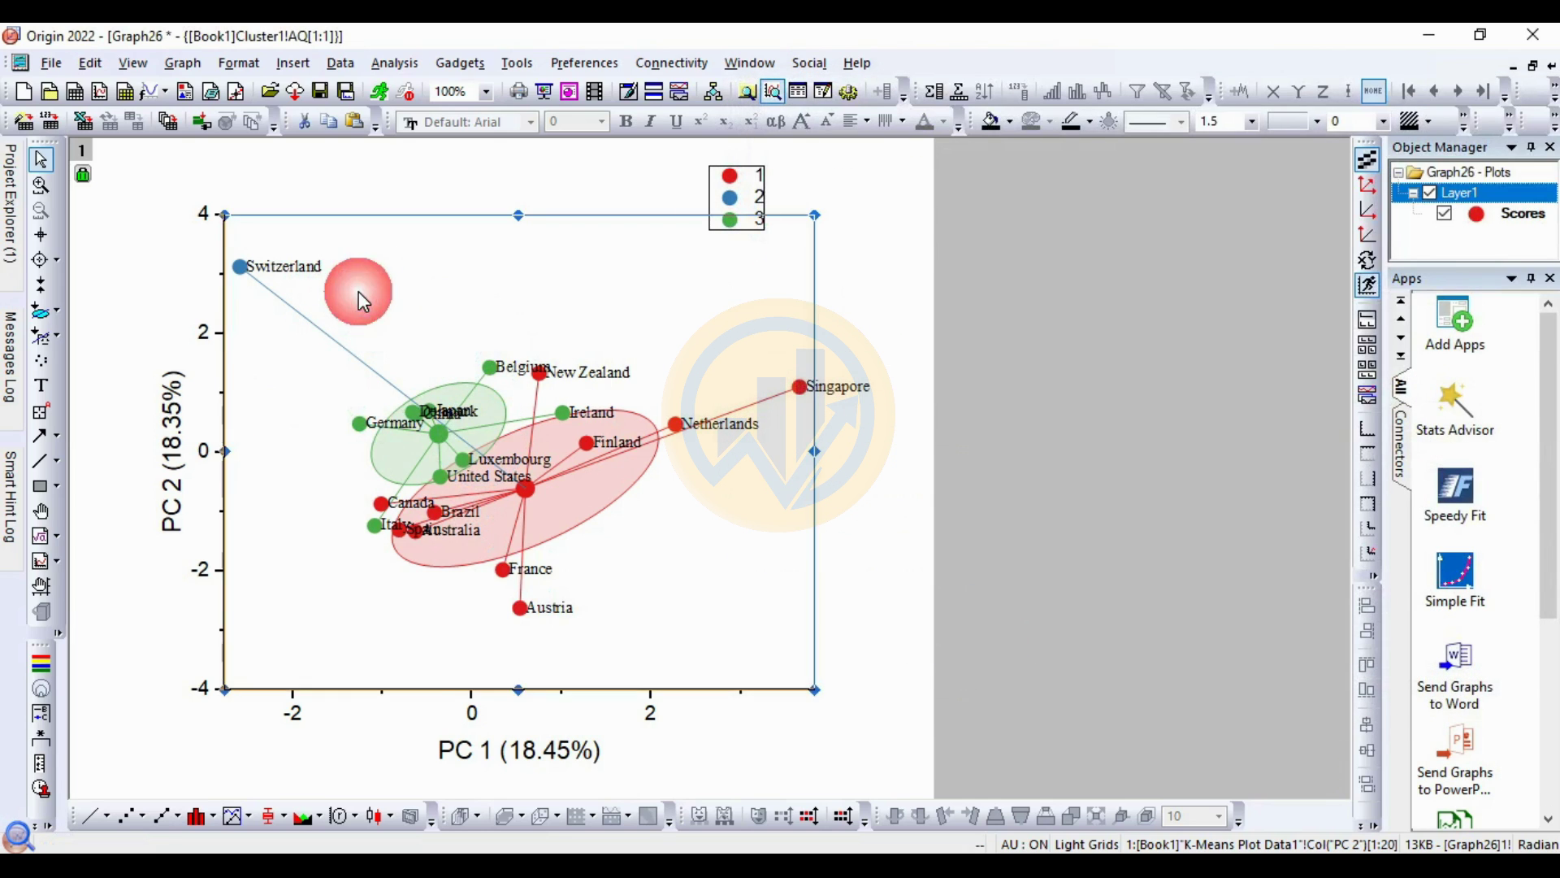
left_click(752, 181)
left_click_drag(767, 192, 767, 294)
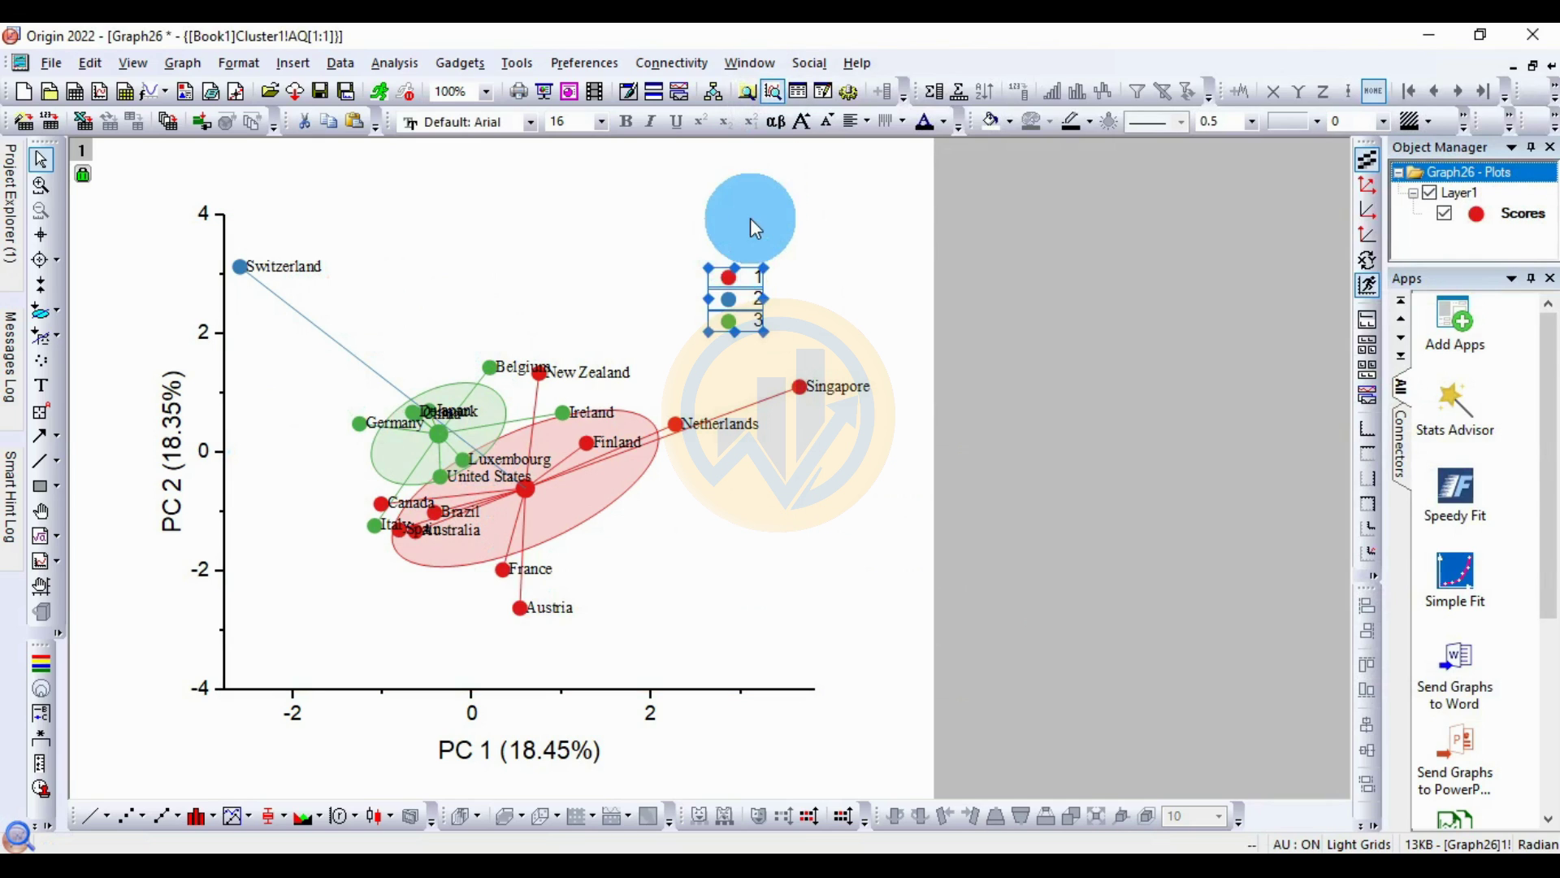
left_click(705, 555)
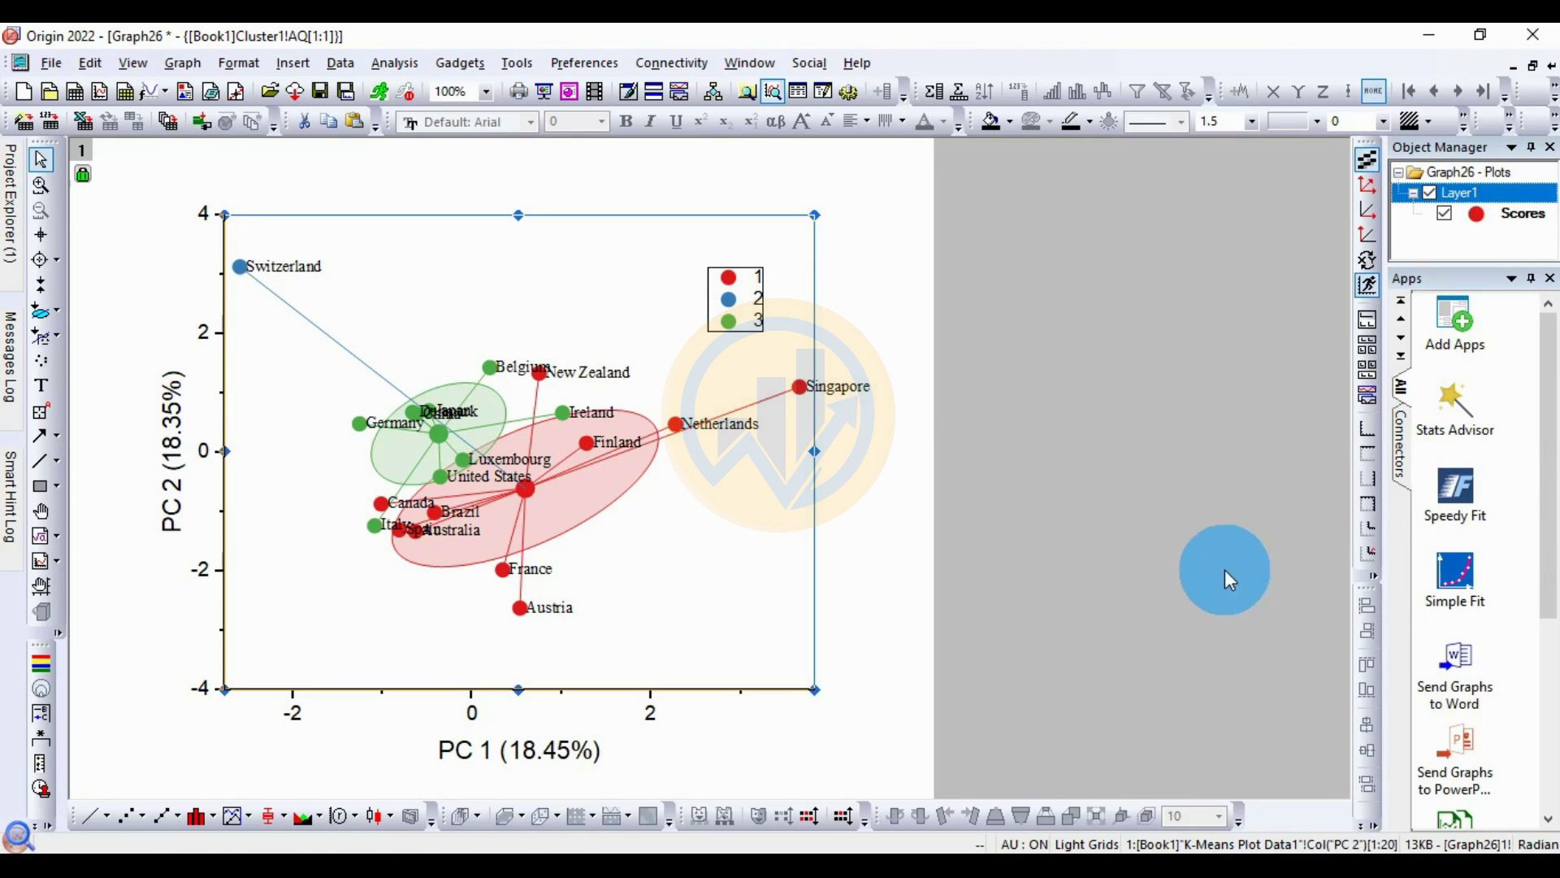
Step: Add a linked layer with top X and right Y axes, and delete its axis titles and tick labels
left_click(1373, 514)
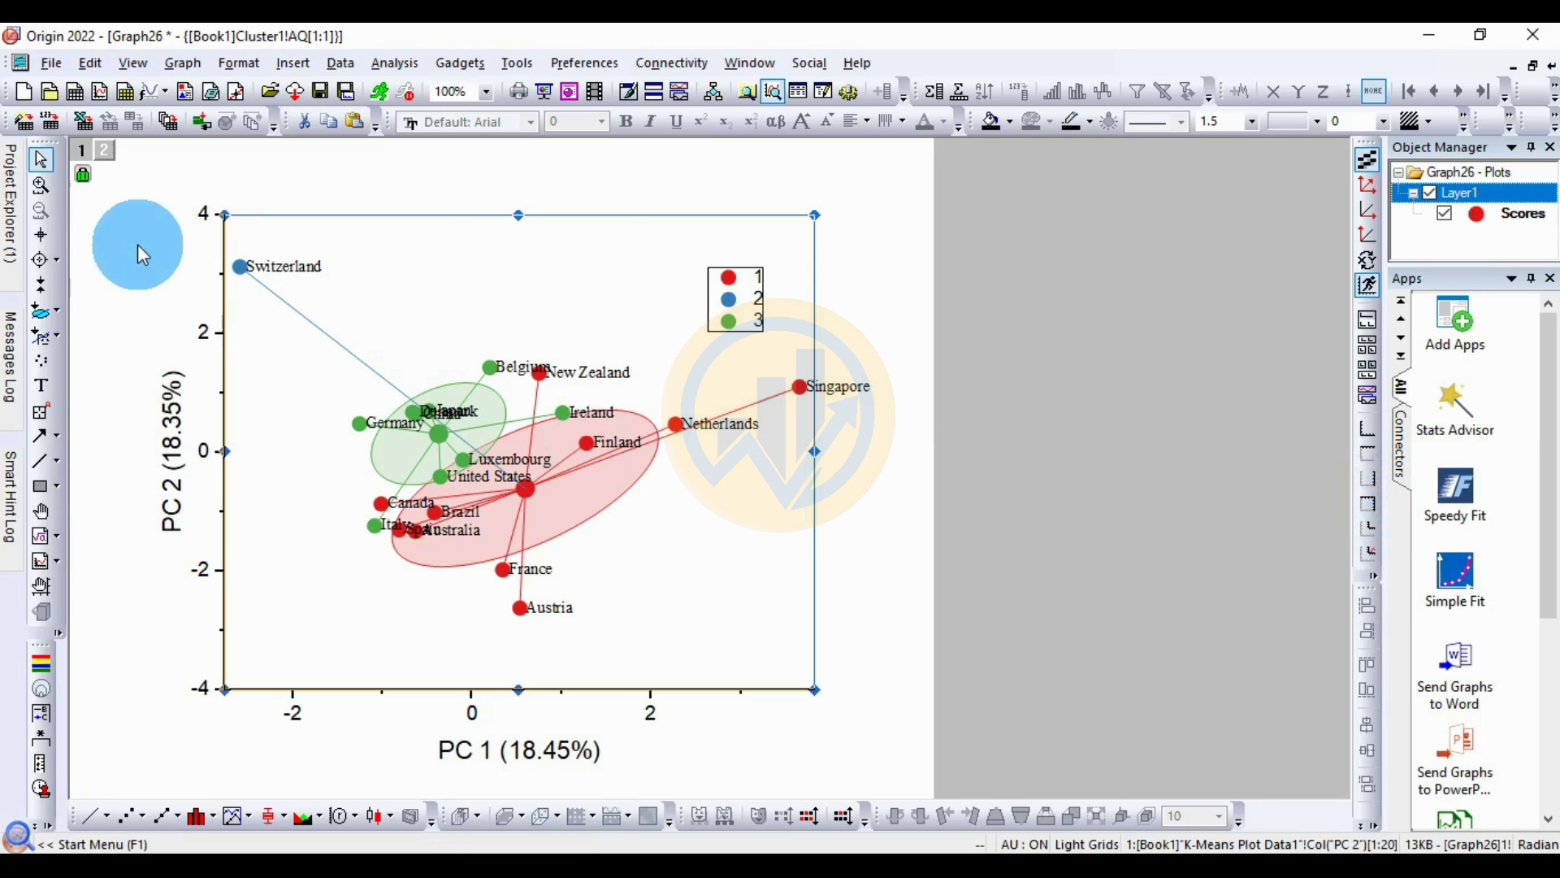
left_click(524, 161)
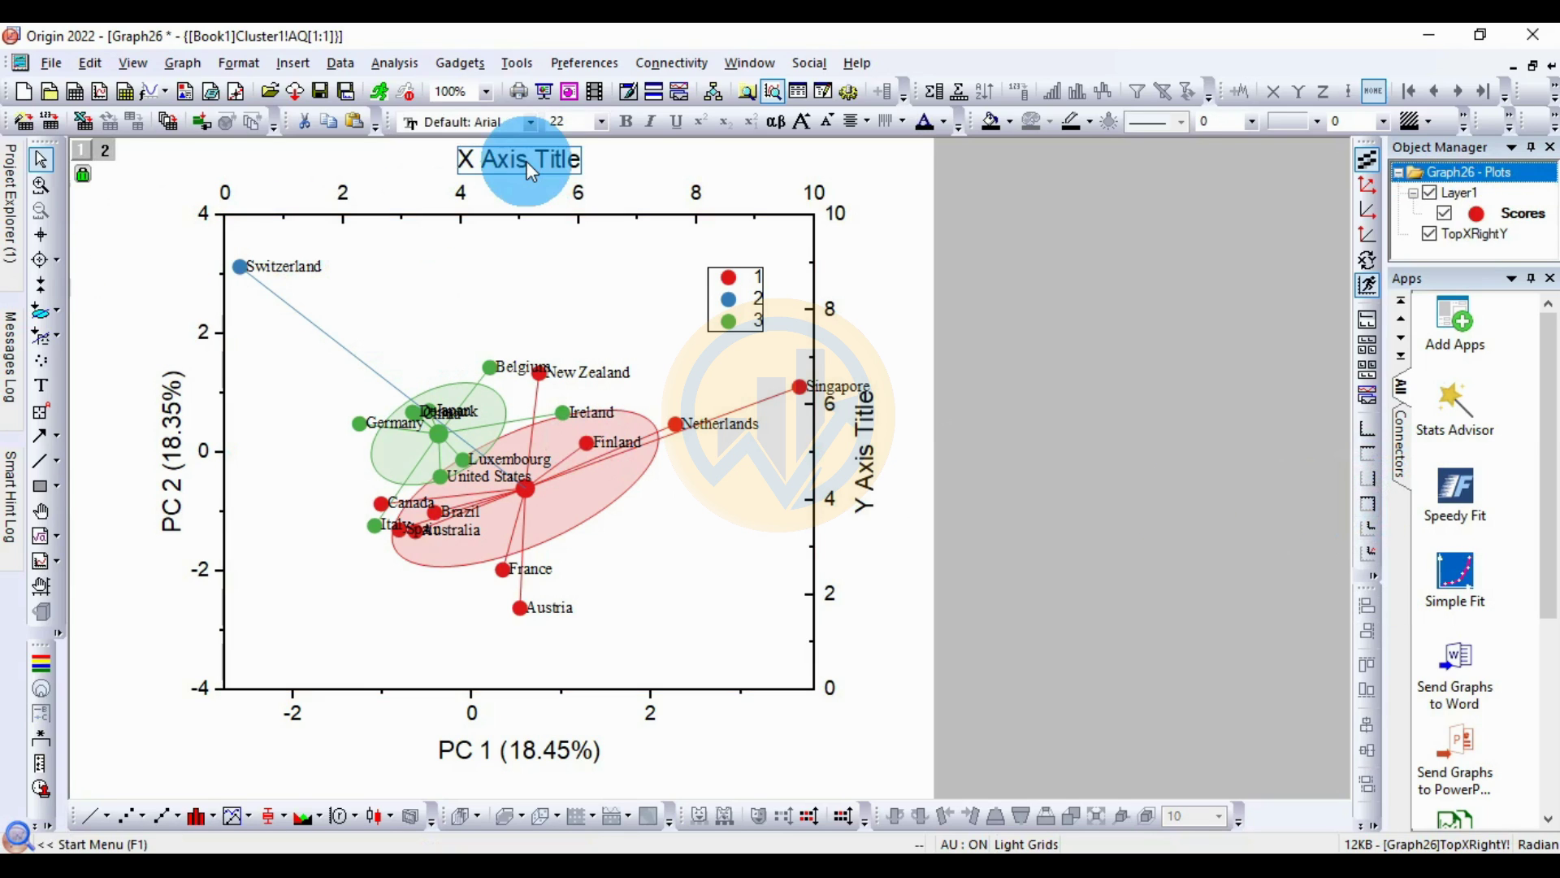
key("Delete")
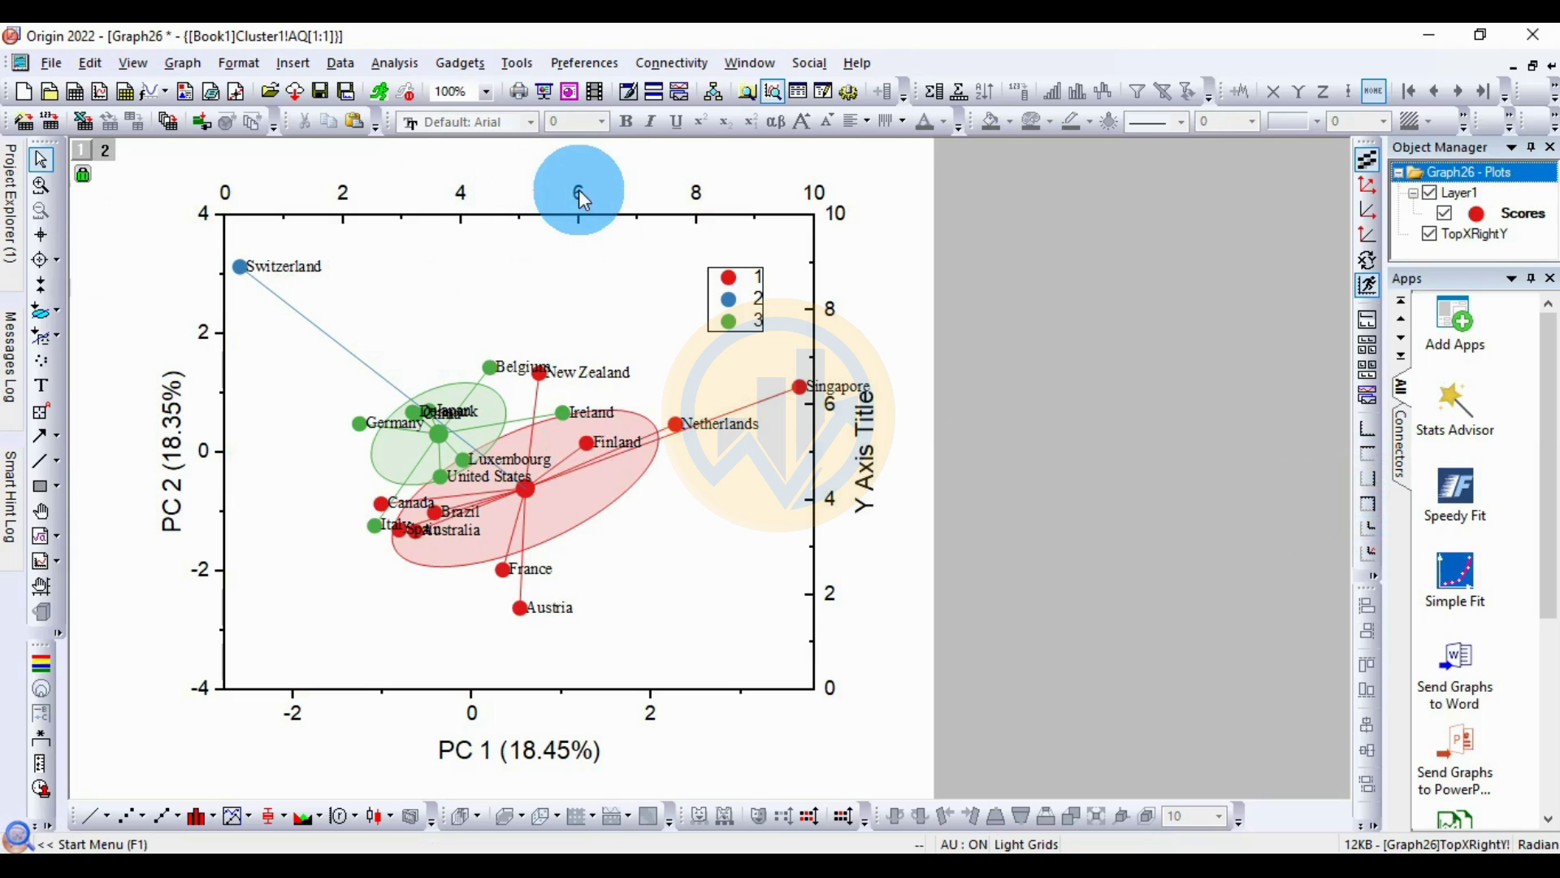
left_click(583, 202)
left_click(864, 431)
key("Delete")
left_click(830, 406)
key("Delete")
Step: Set both the major and minor tick styles of layer 2's right Y axis to None
left_click(812, 314)
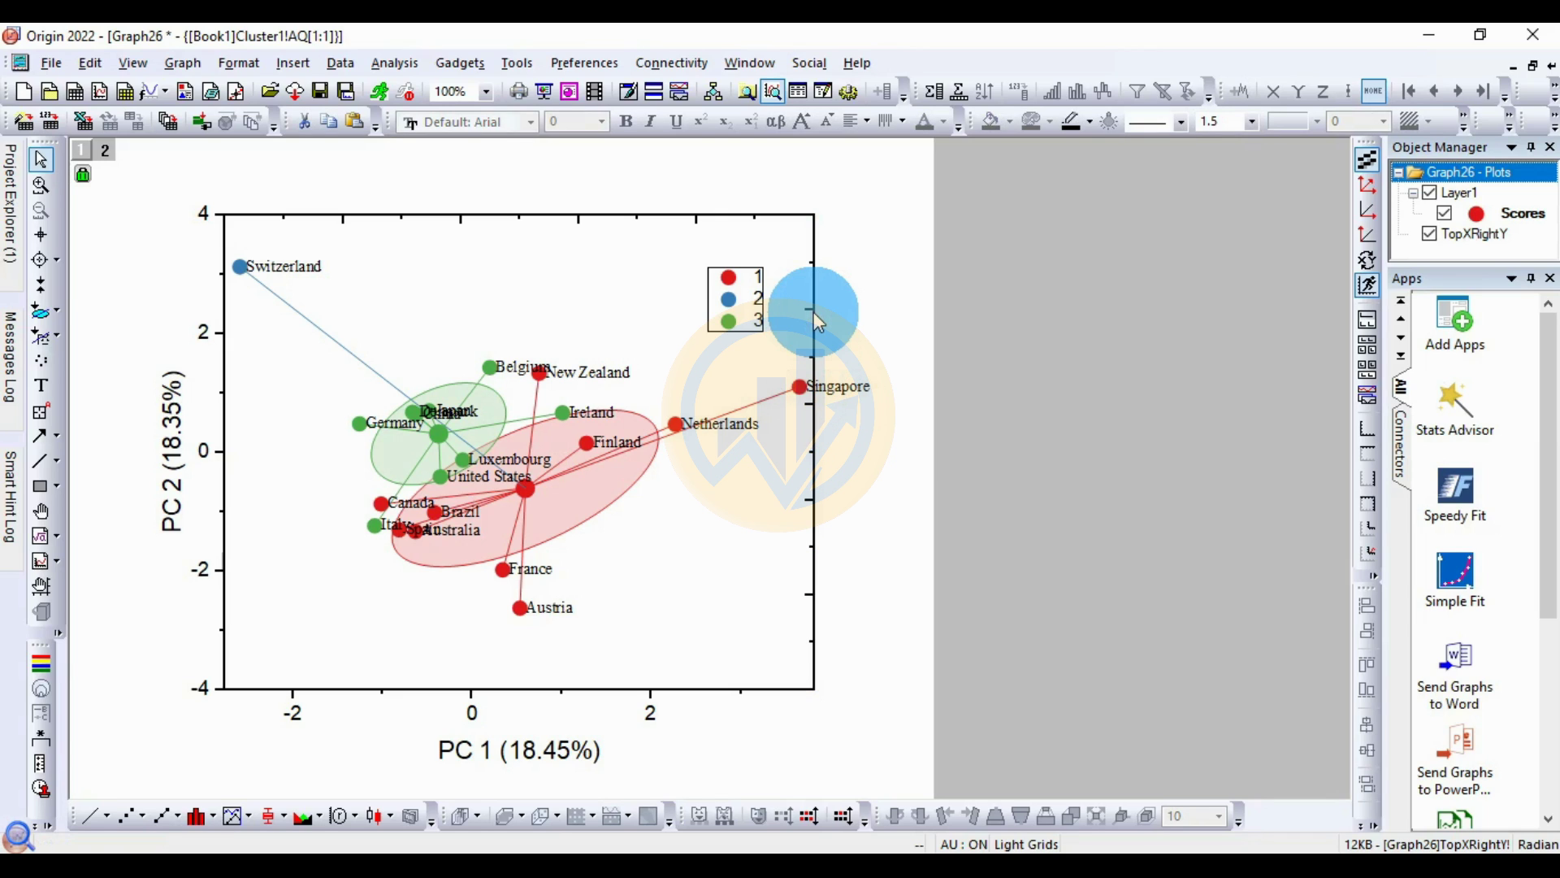
double_click(814, 317)
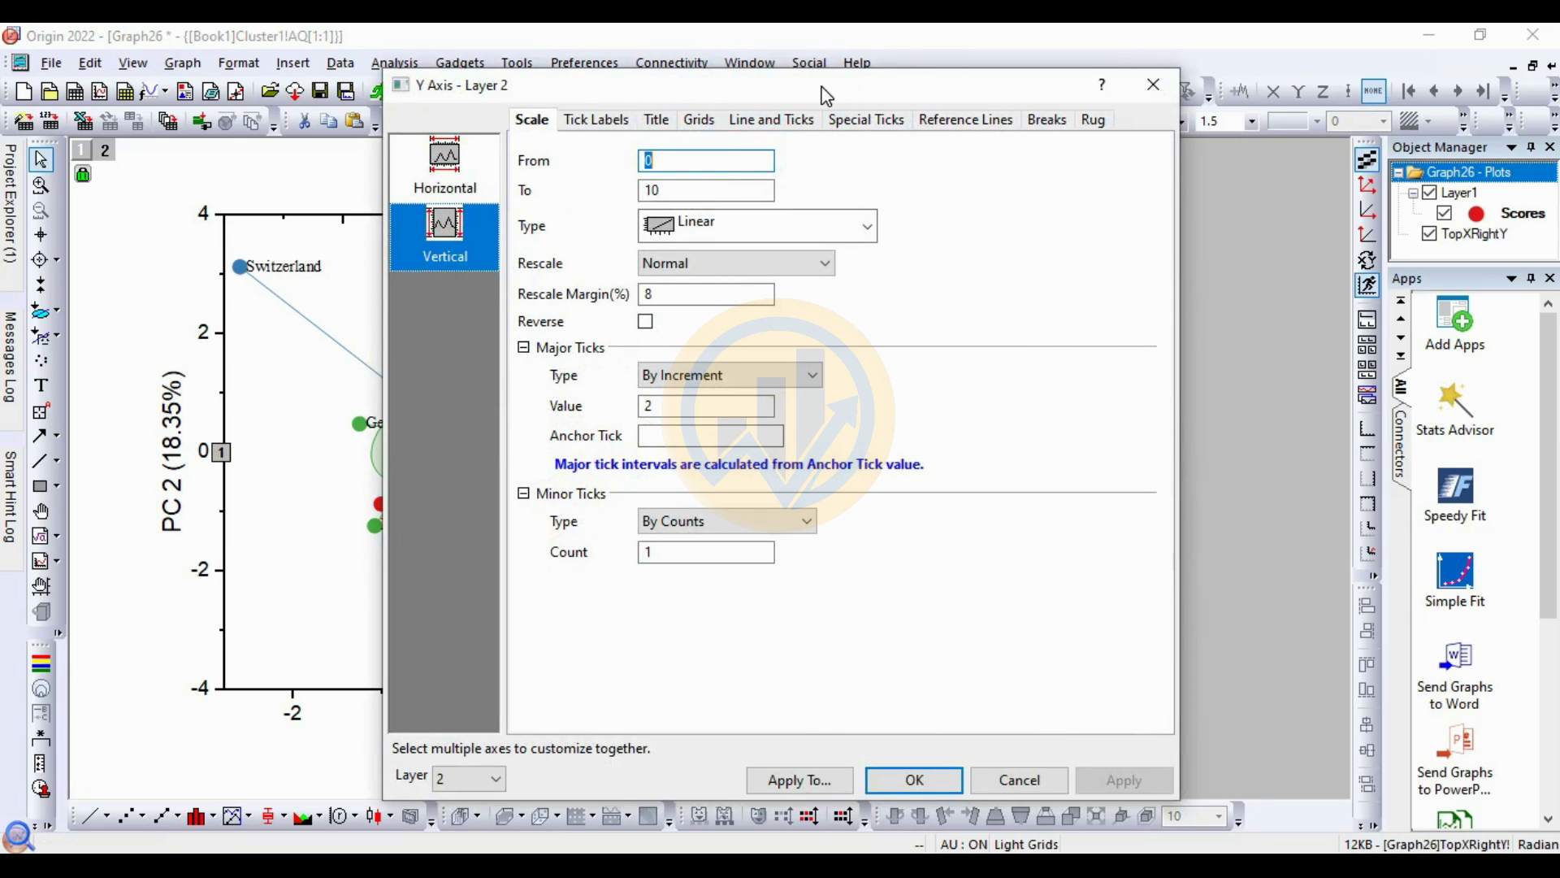
left_click_drag(826, 96, 921, 114)
left_click(889, 138)
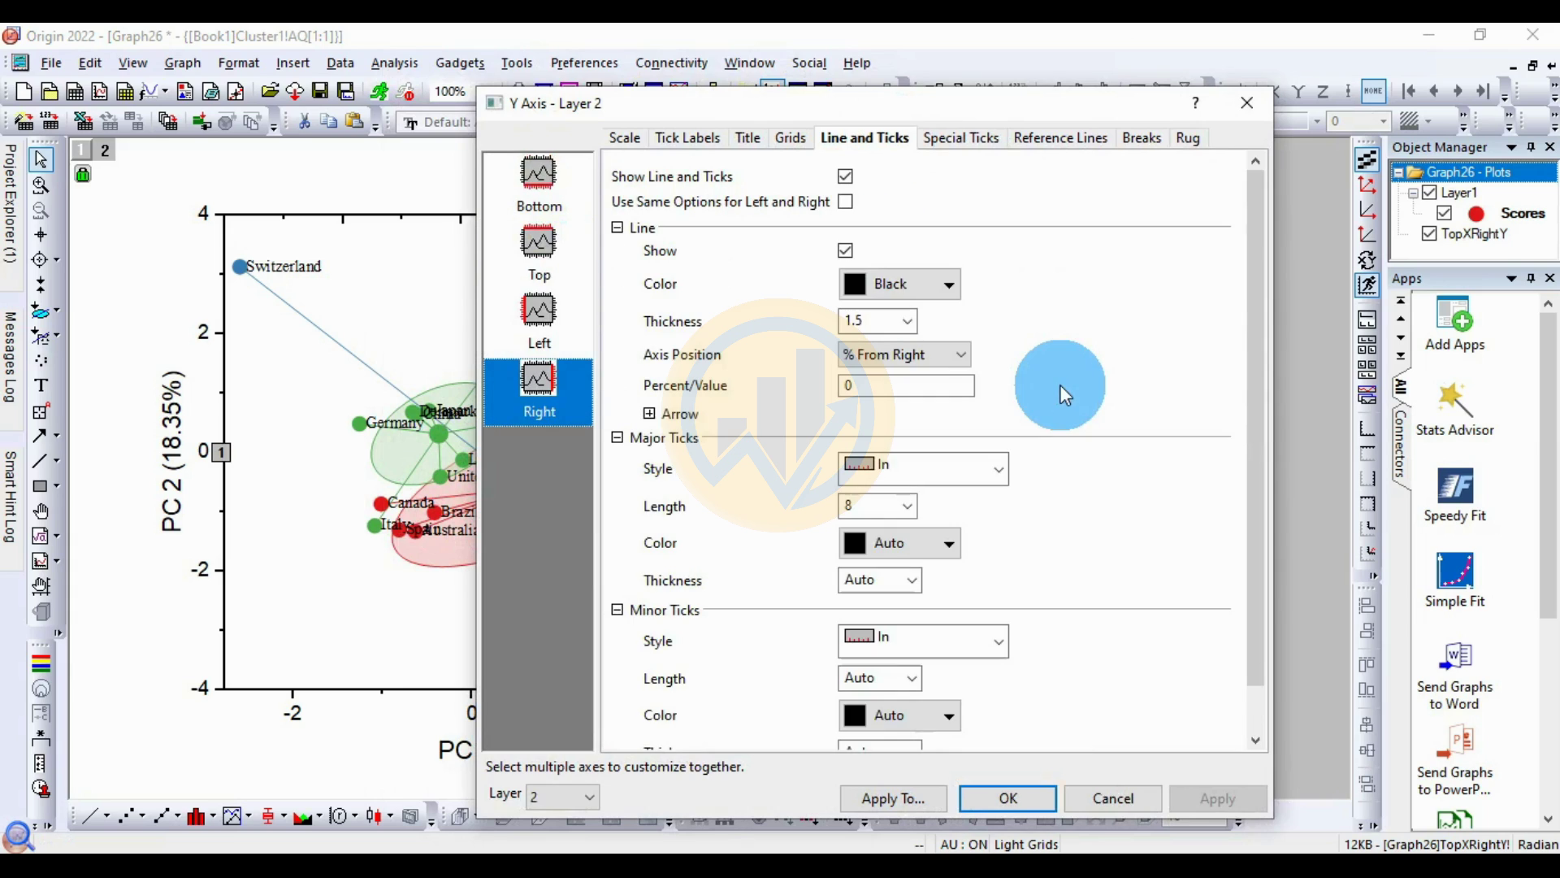
left_click(993, 471)
left_click(892, 577)
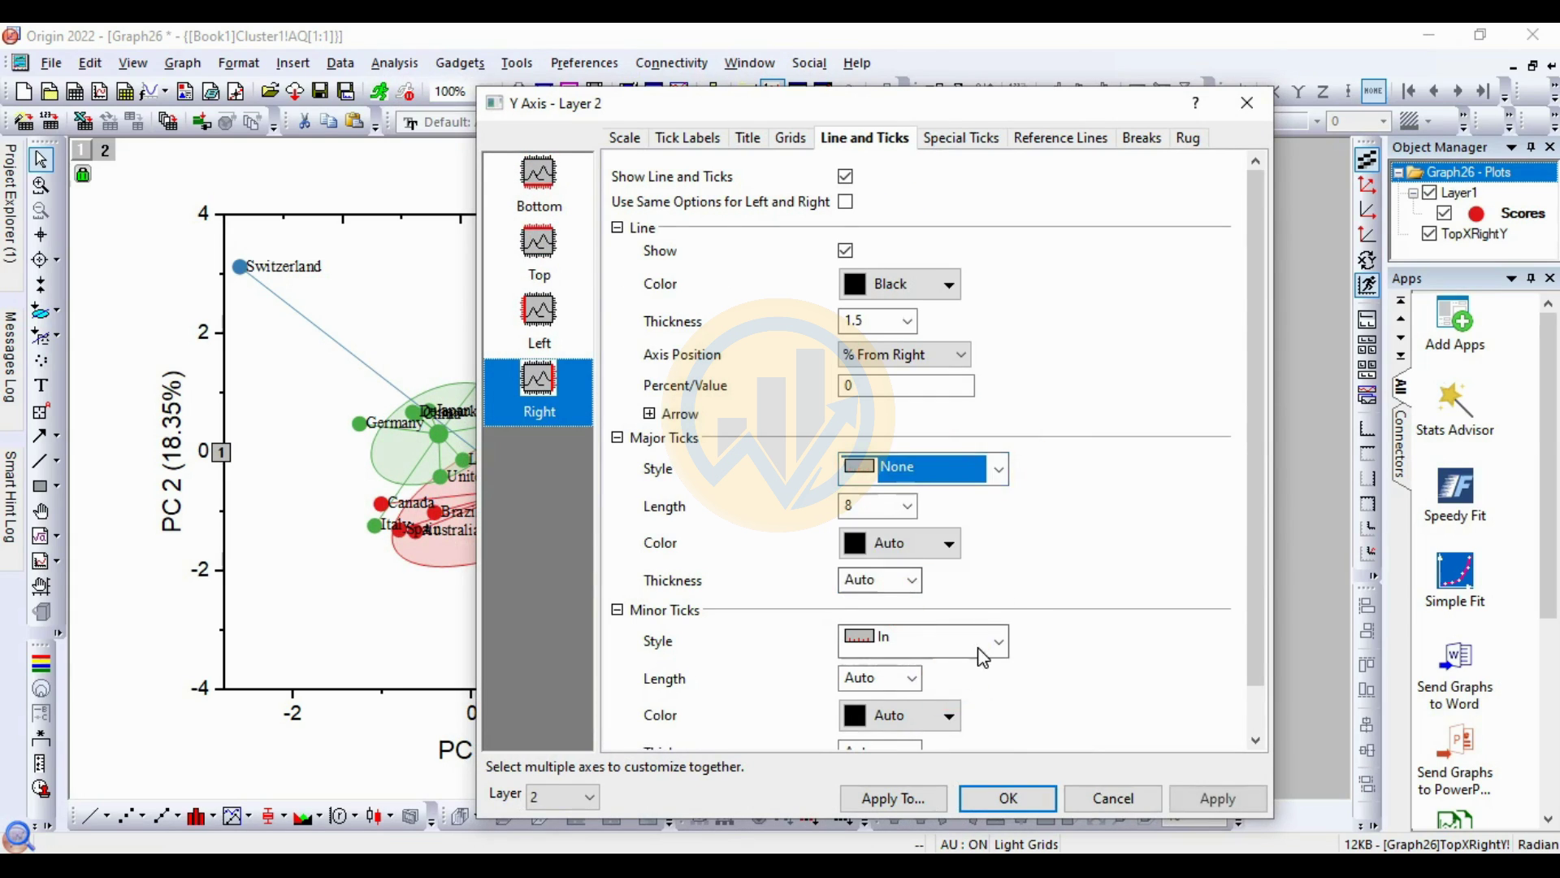
scroll(983, 657, "down", 1)
left_click(1001, 591)
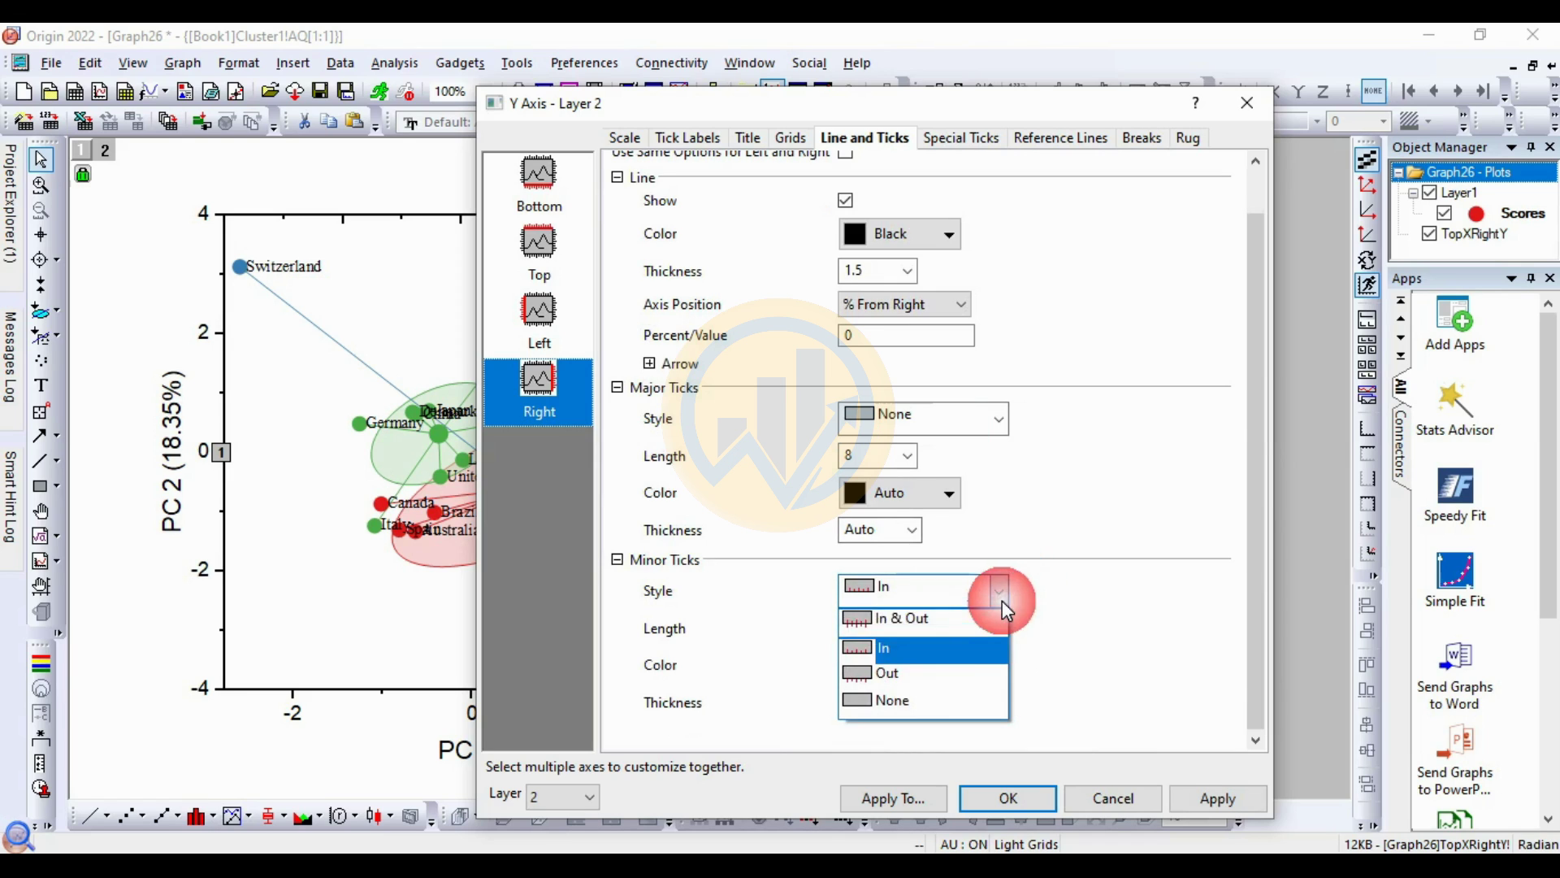
left_click(921, 701)
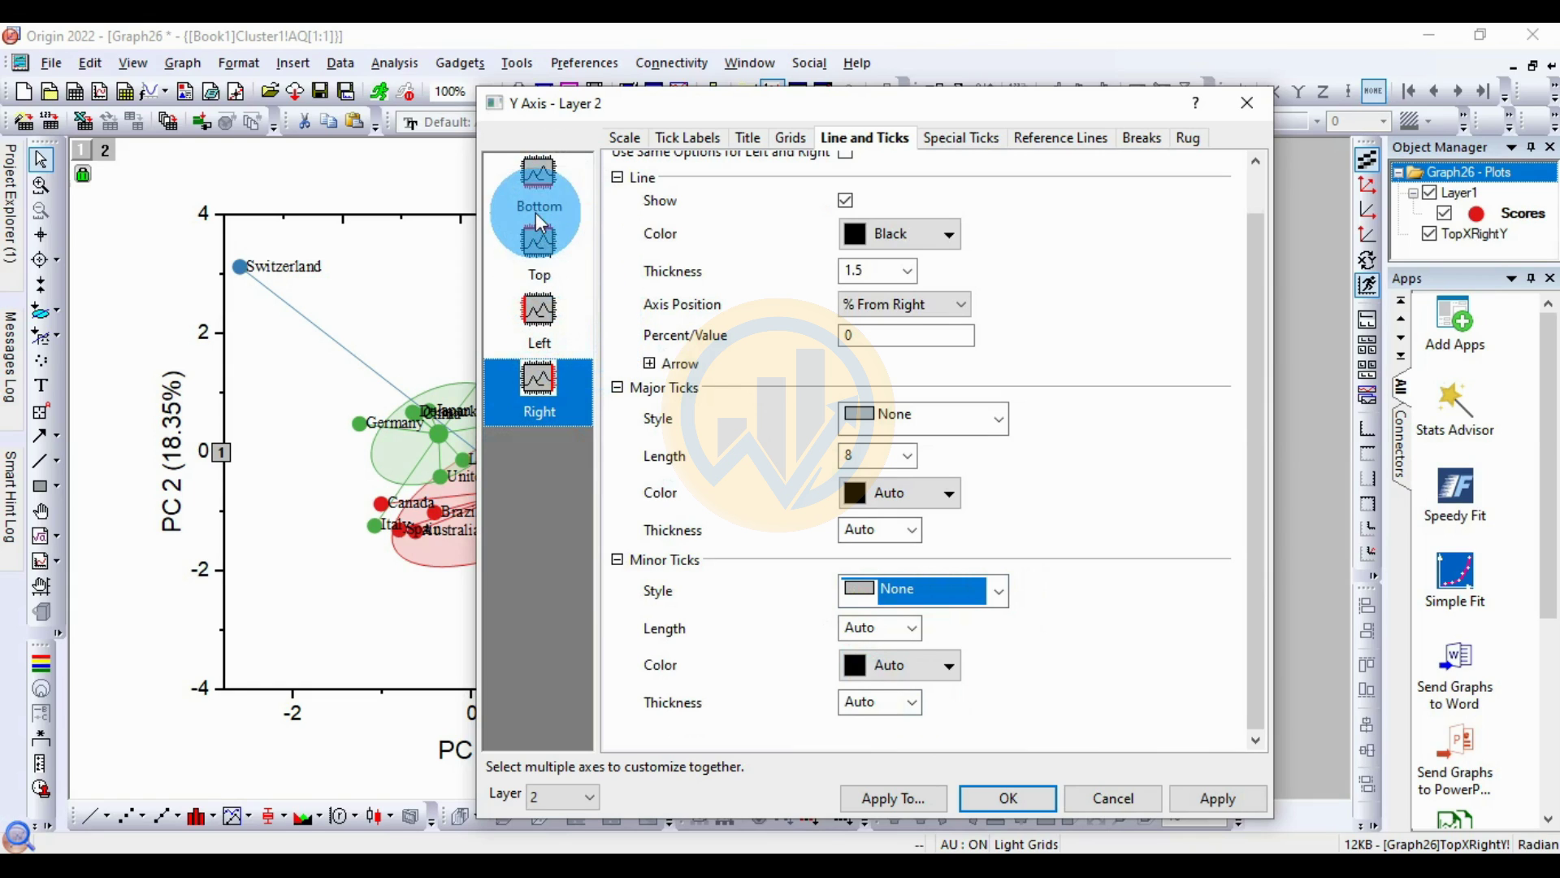
Step: Set the major and minor tick styles of layer 2's top X axis to None and apply the axis settings
left_click(547, 246)
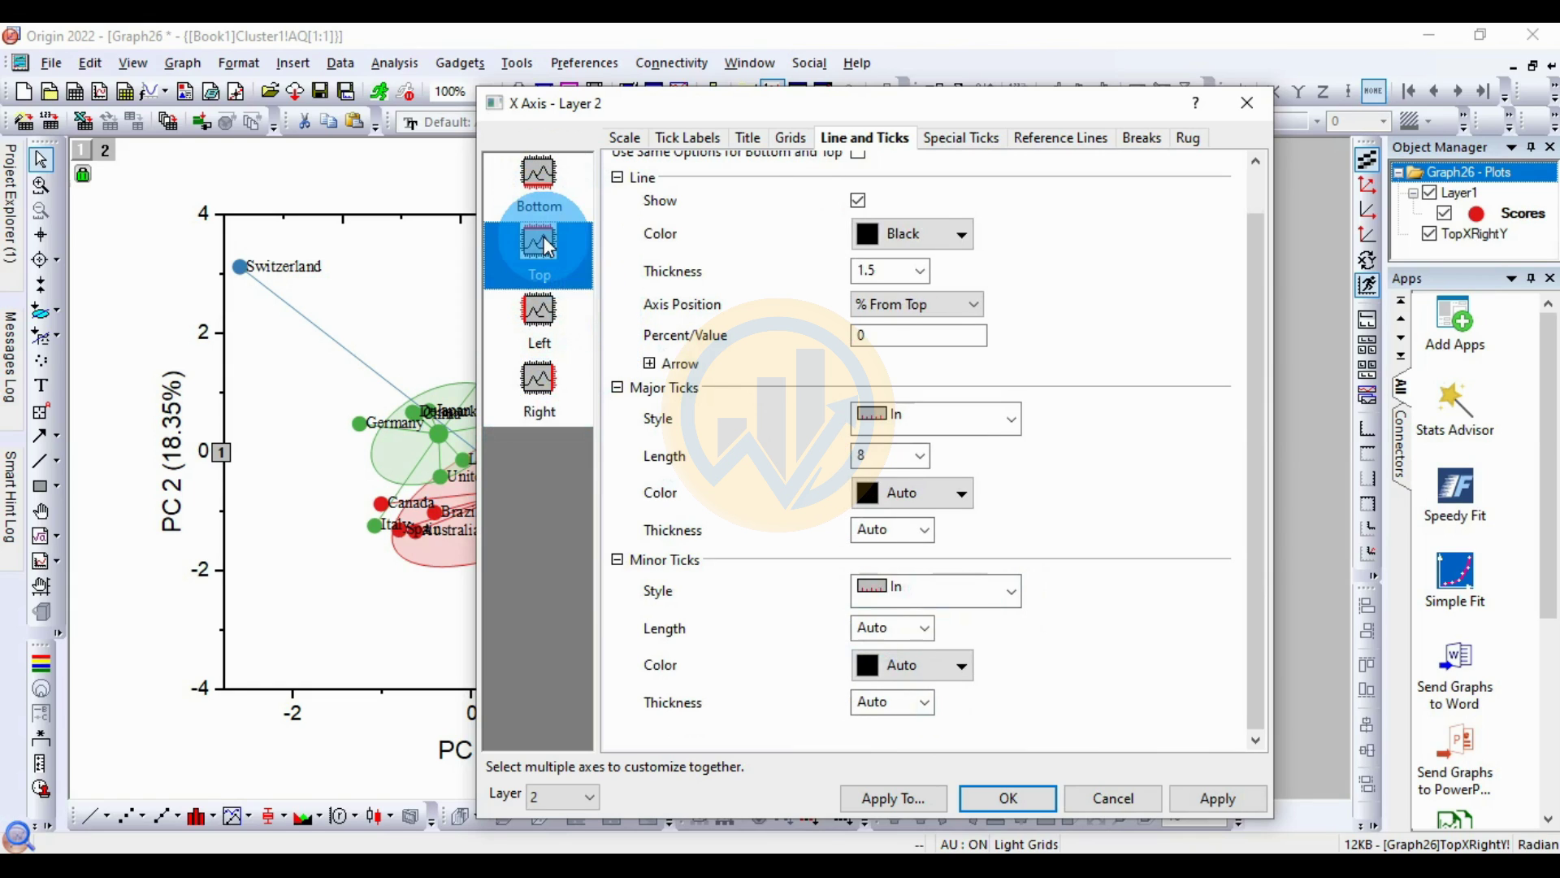
left_click(1012, 419)
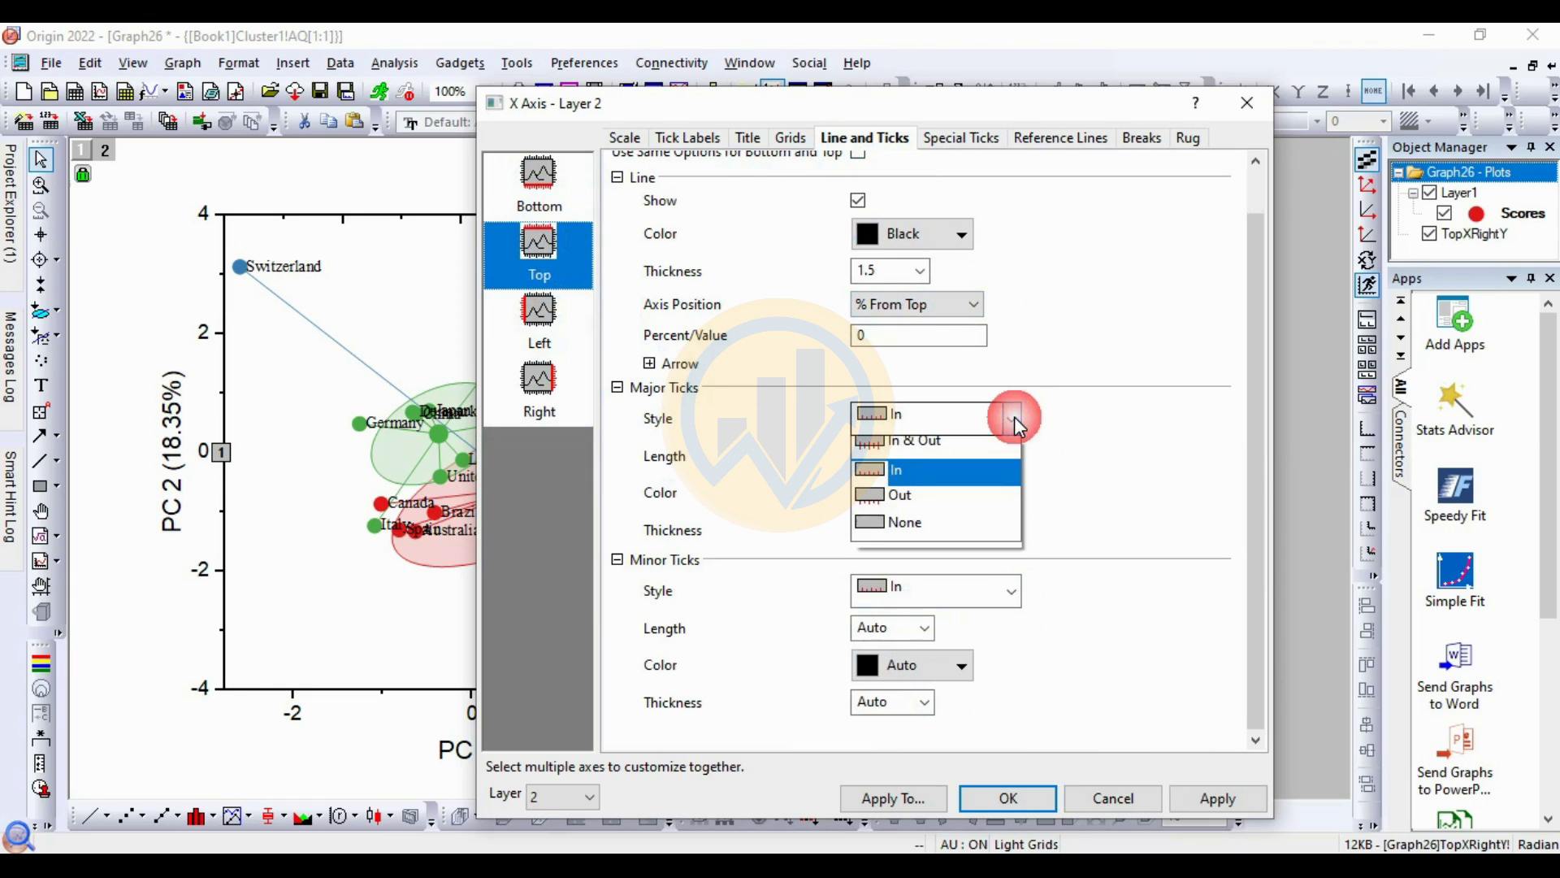
left_click(967, 528)
left_click(1017, 597)
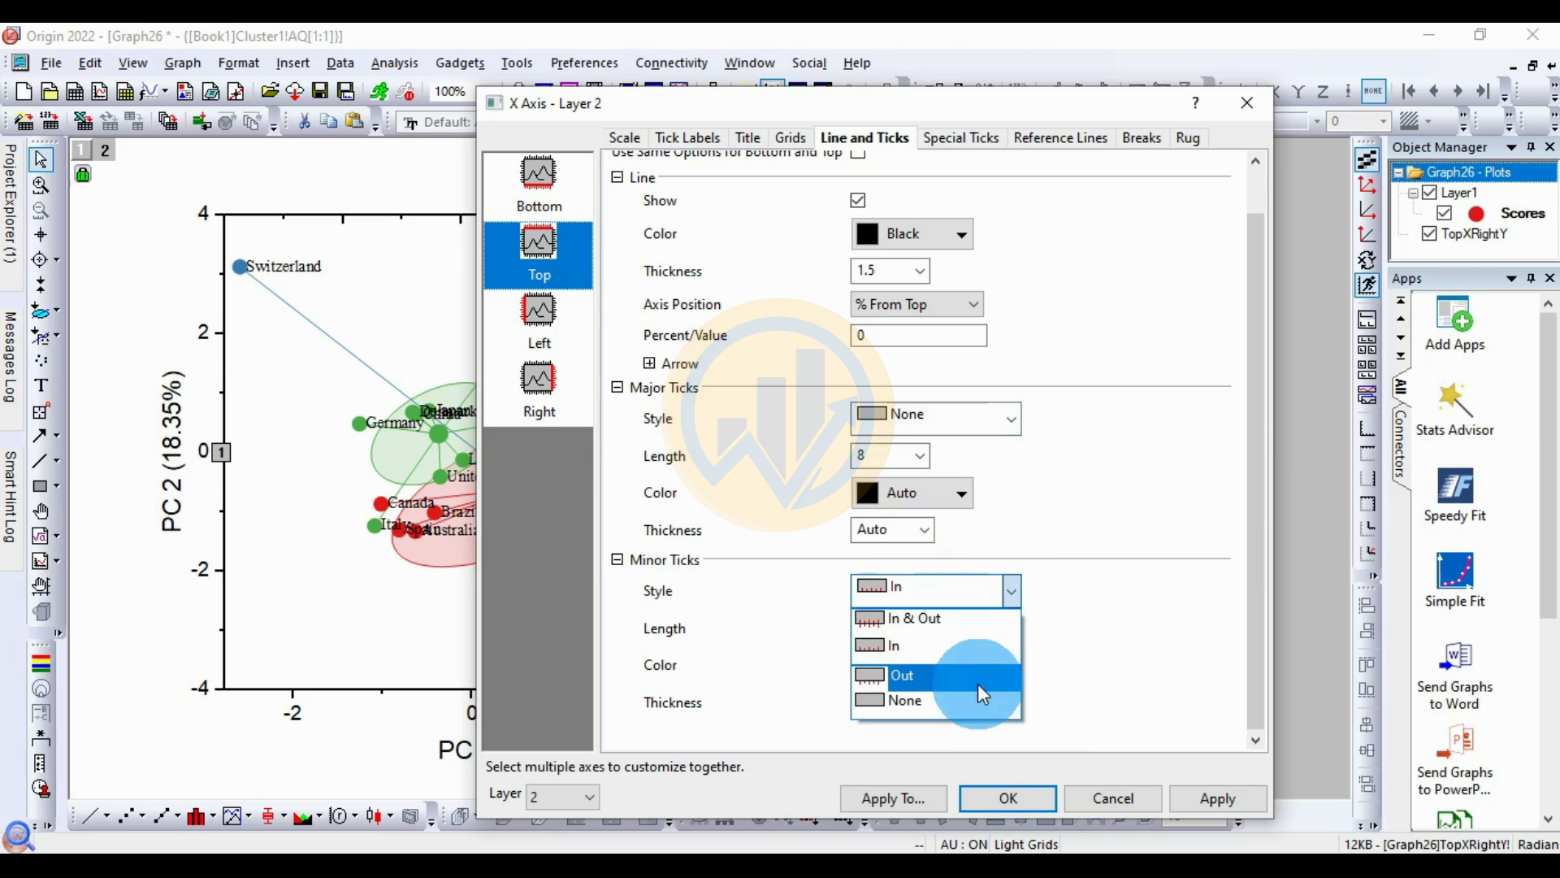
left_click(971, 697)
left_click(1219, 798)
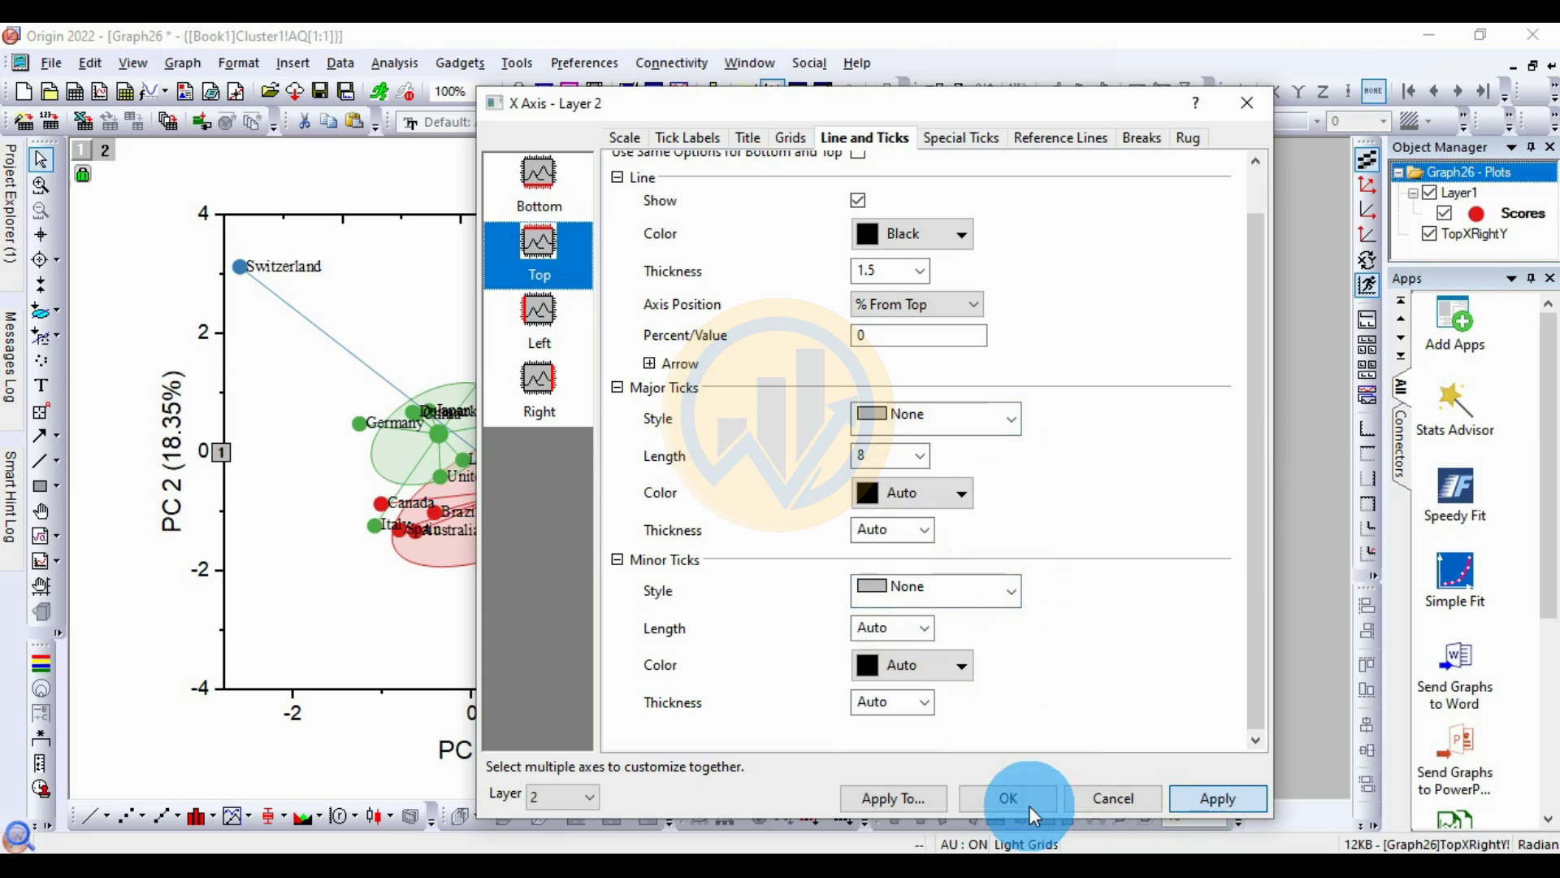
left_click(1029, 806)
left_click(794, 387)
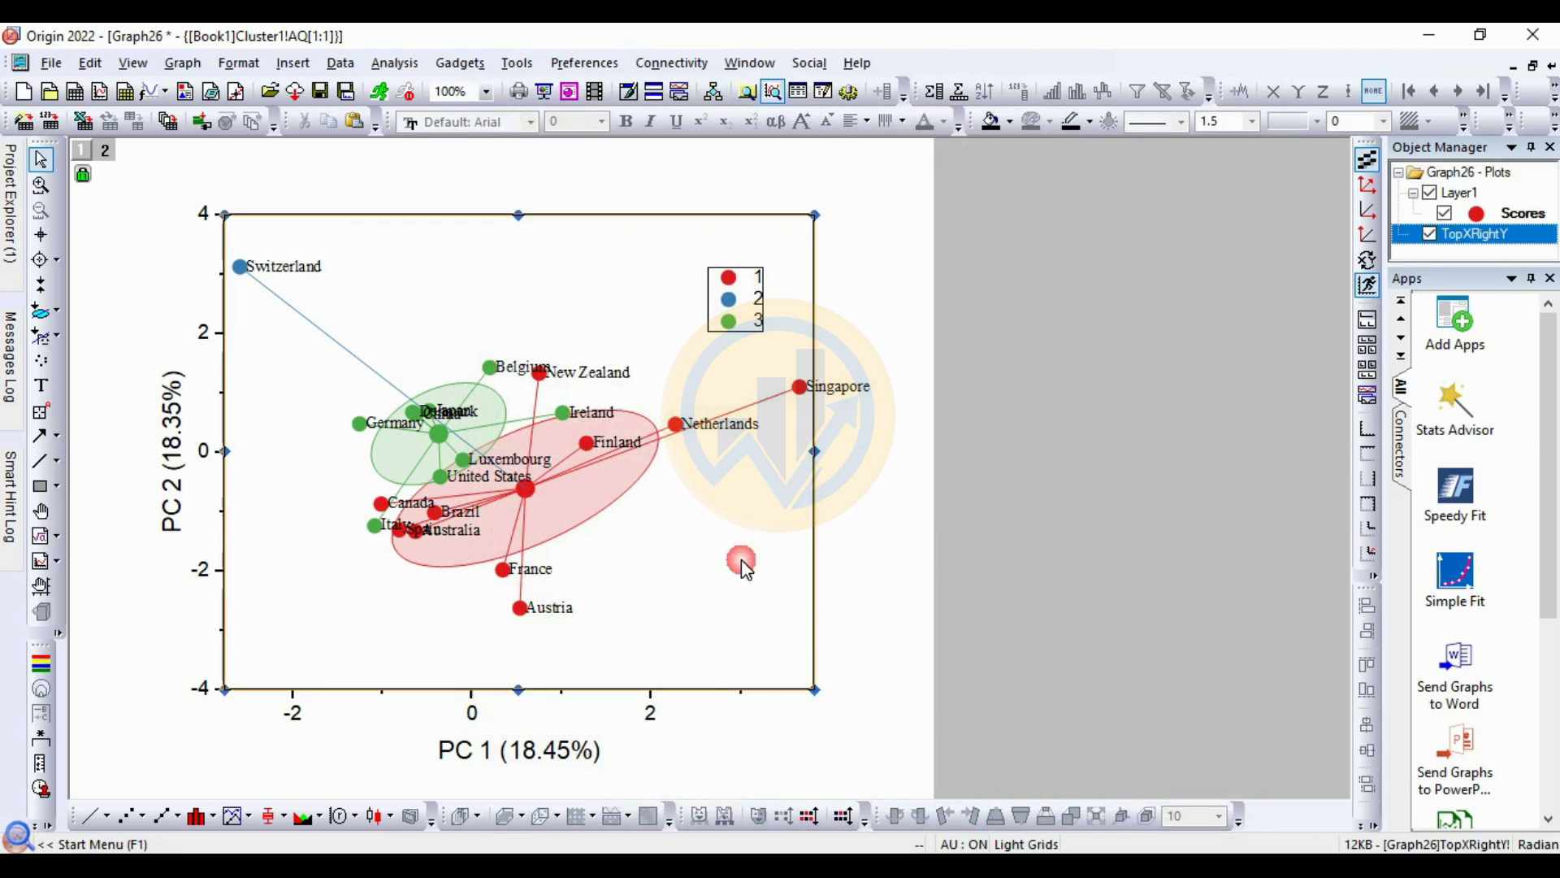
Step: Float the cluster graph beside the Cluster1 report, examine the cluster summary and ANOVA tables, and maximize the graph again
left_click(769, 386)
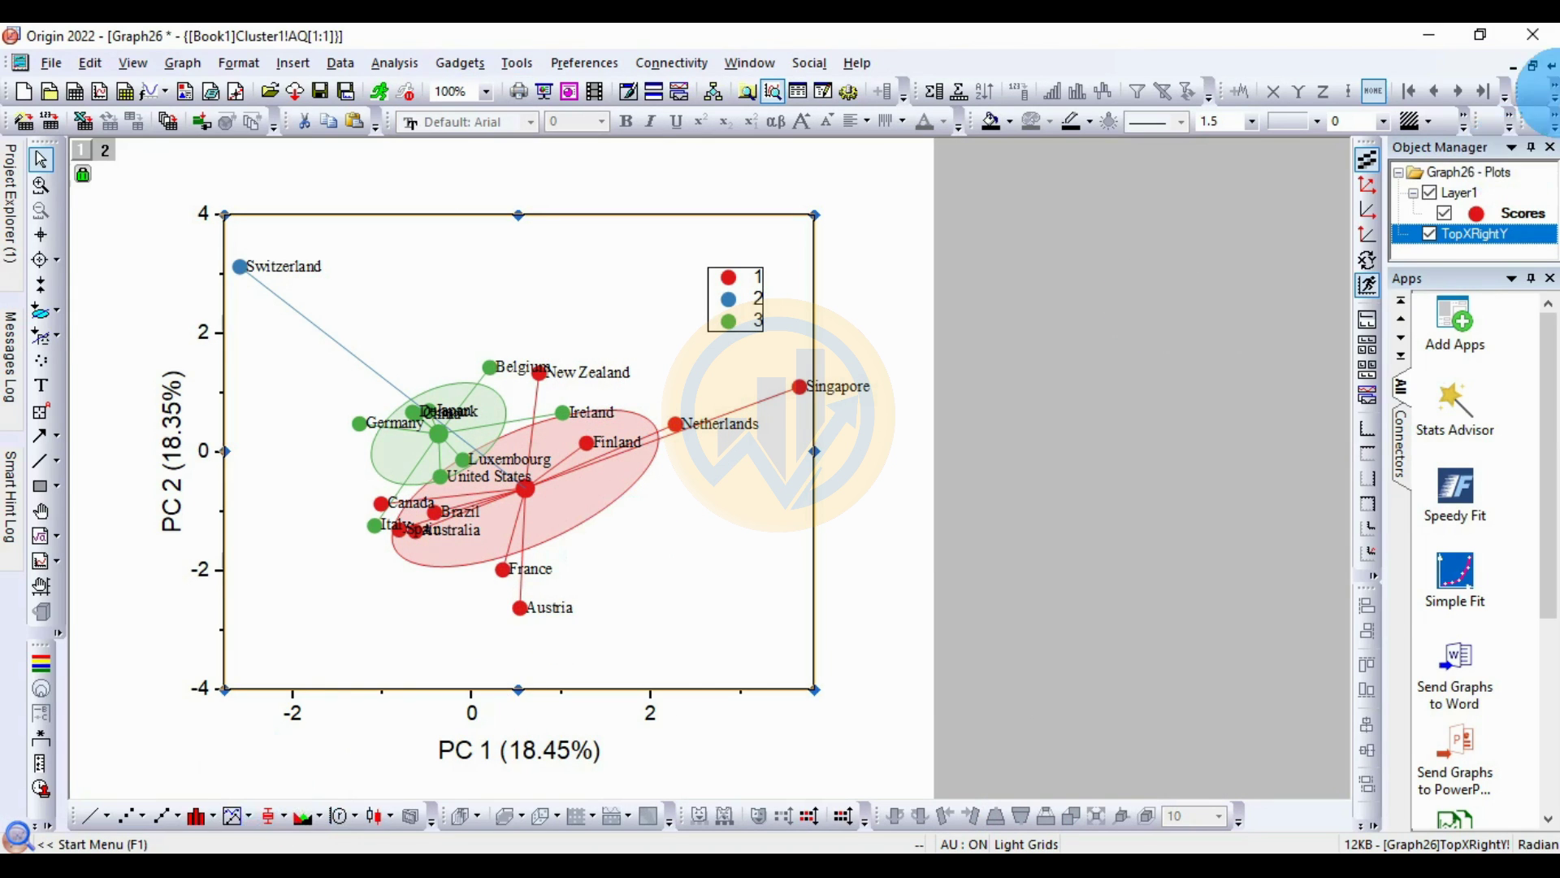
left_click(592, 219)
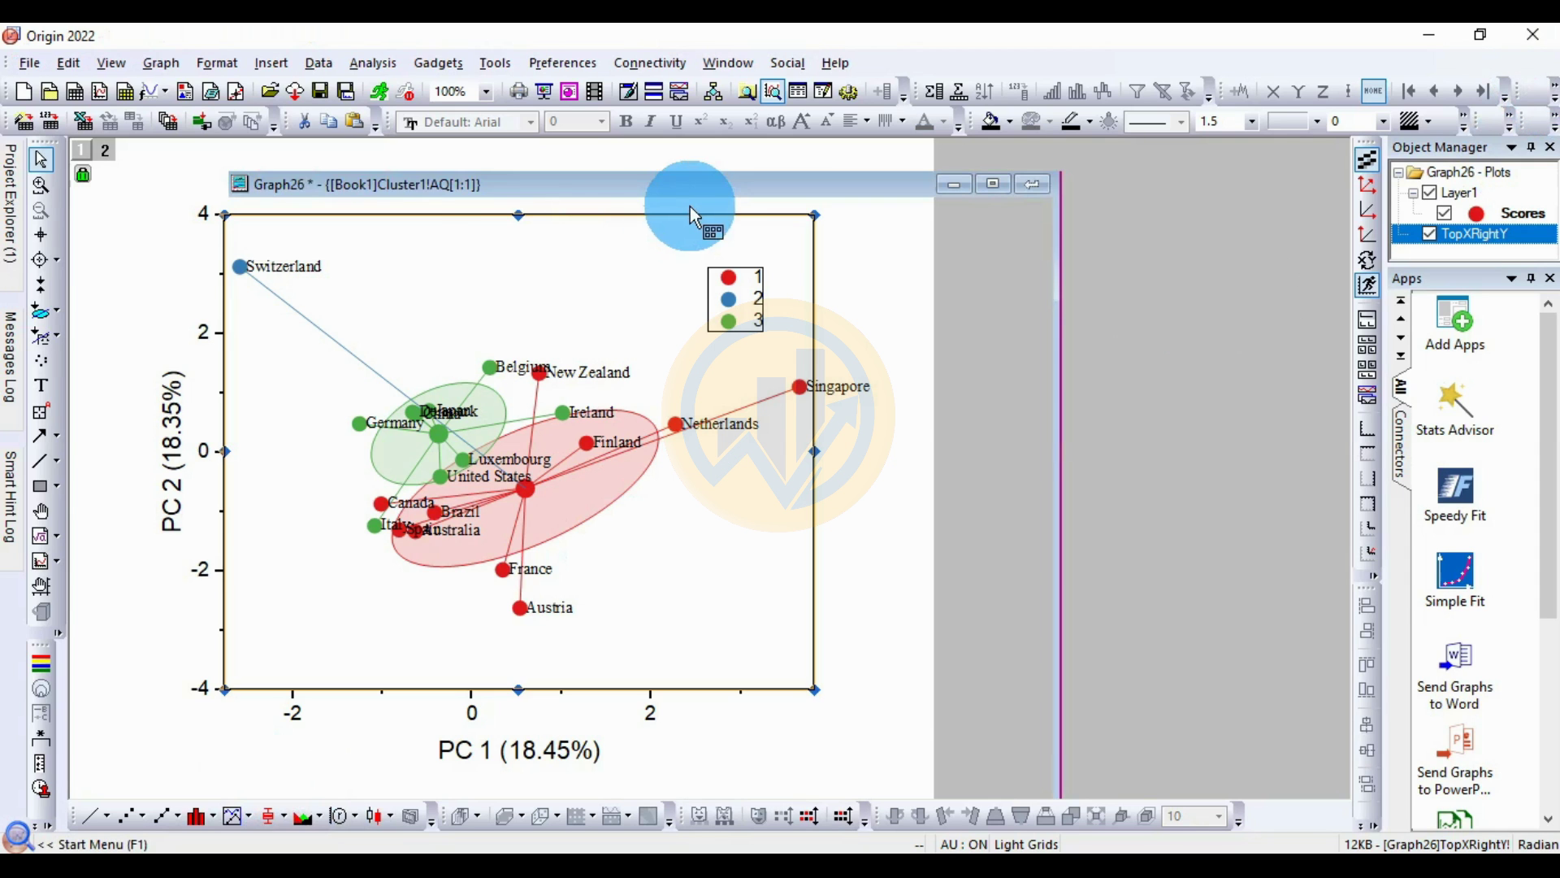
left_click_drag(641, 187, 1016, 226)
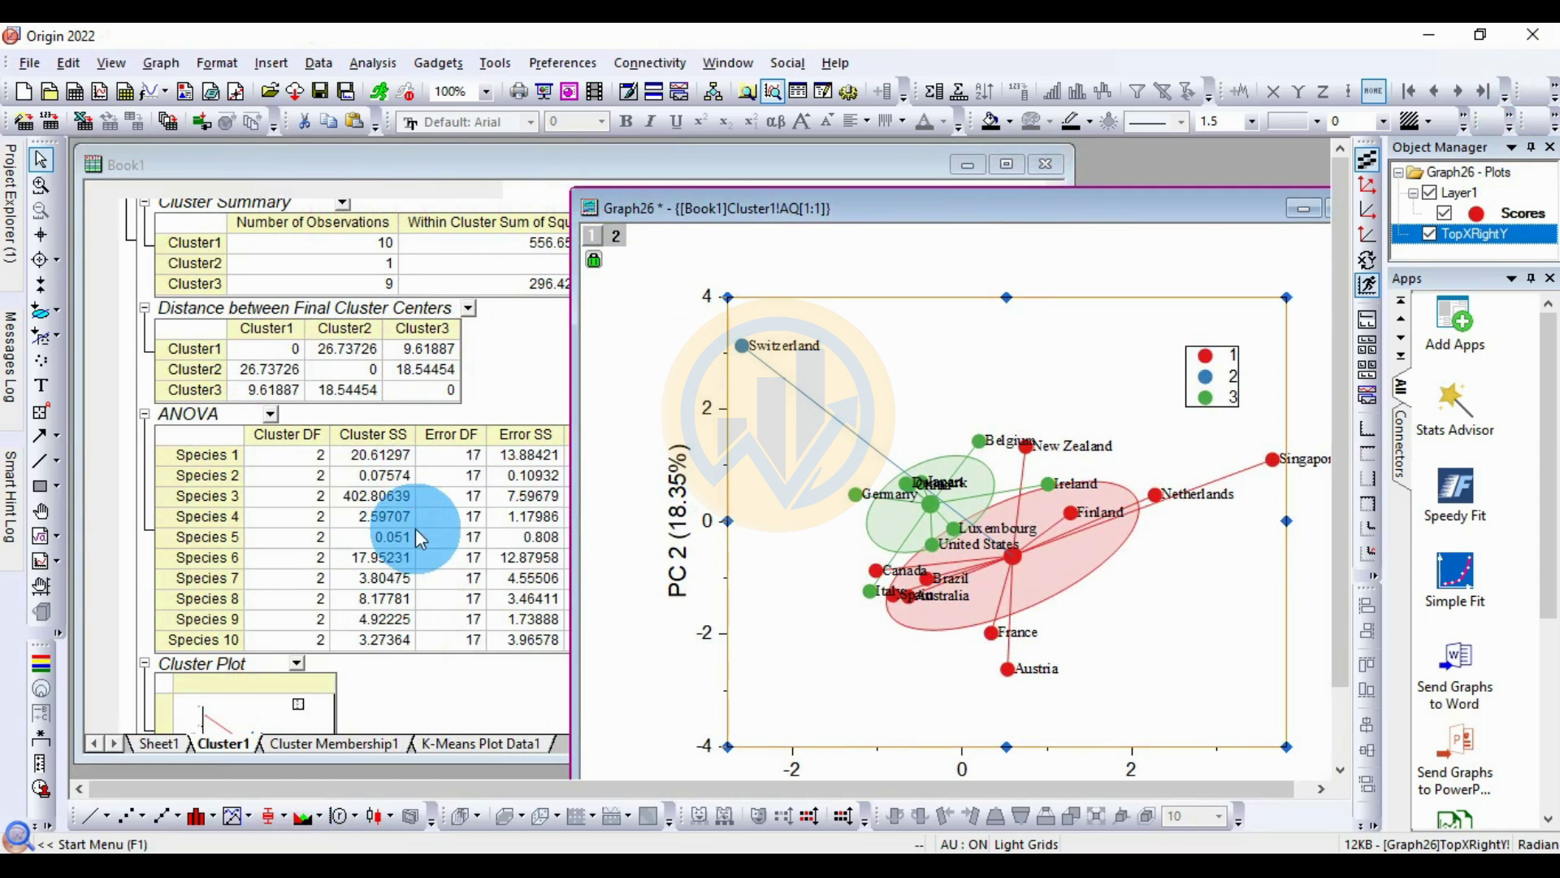
left_click(509, 358)
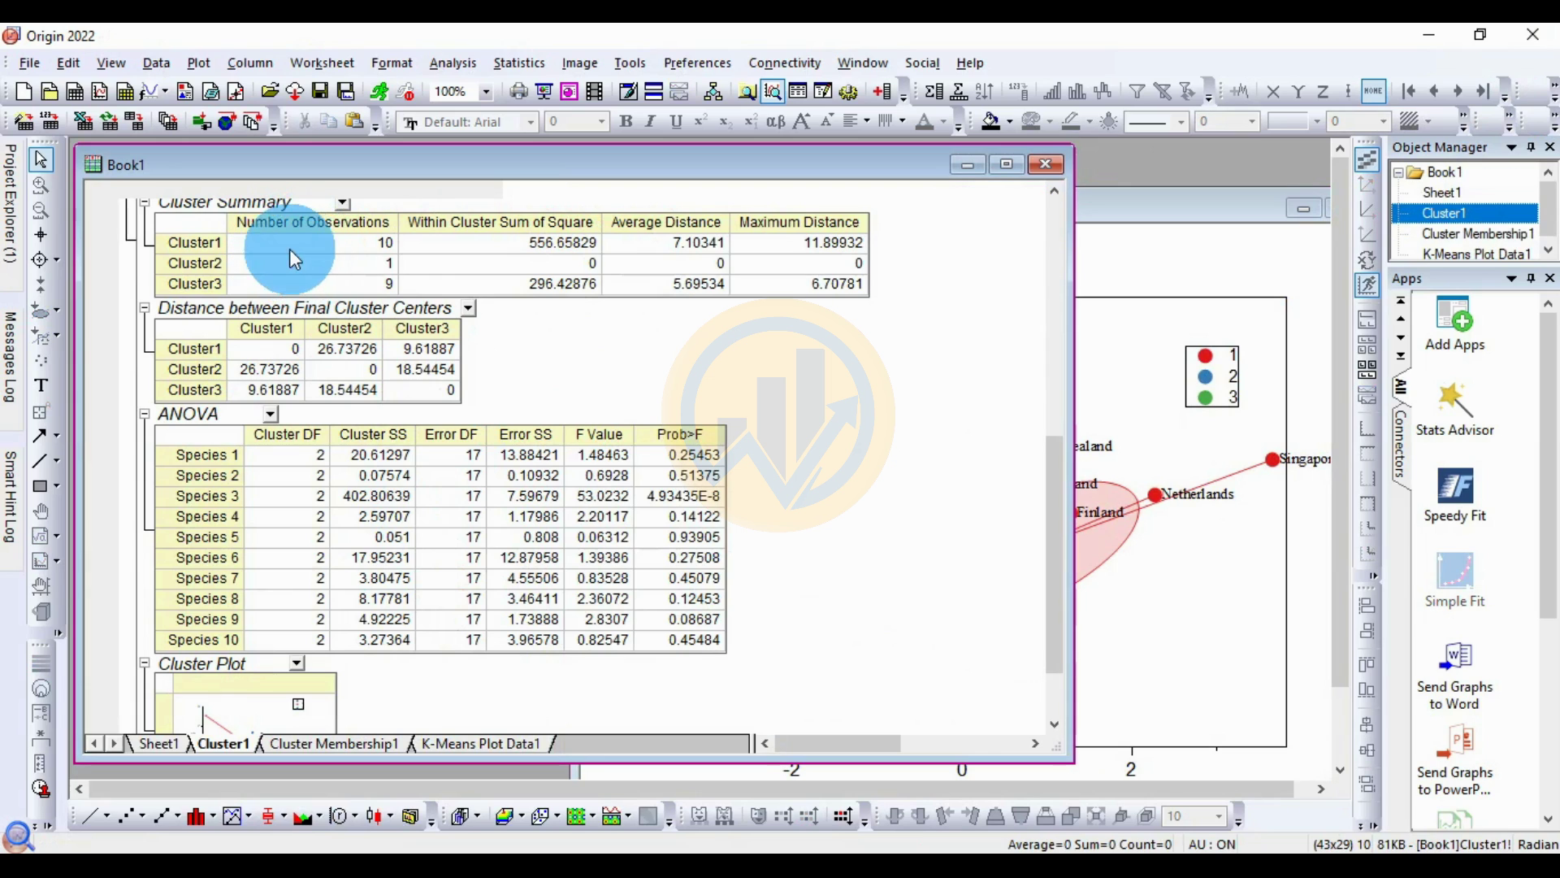
left_click_drag(1132, 207, 1090, 187)
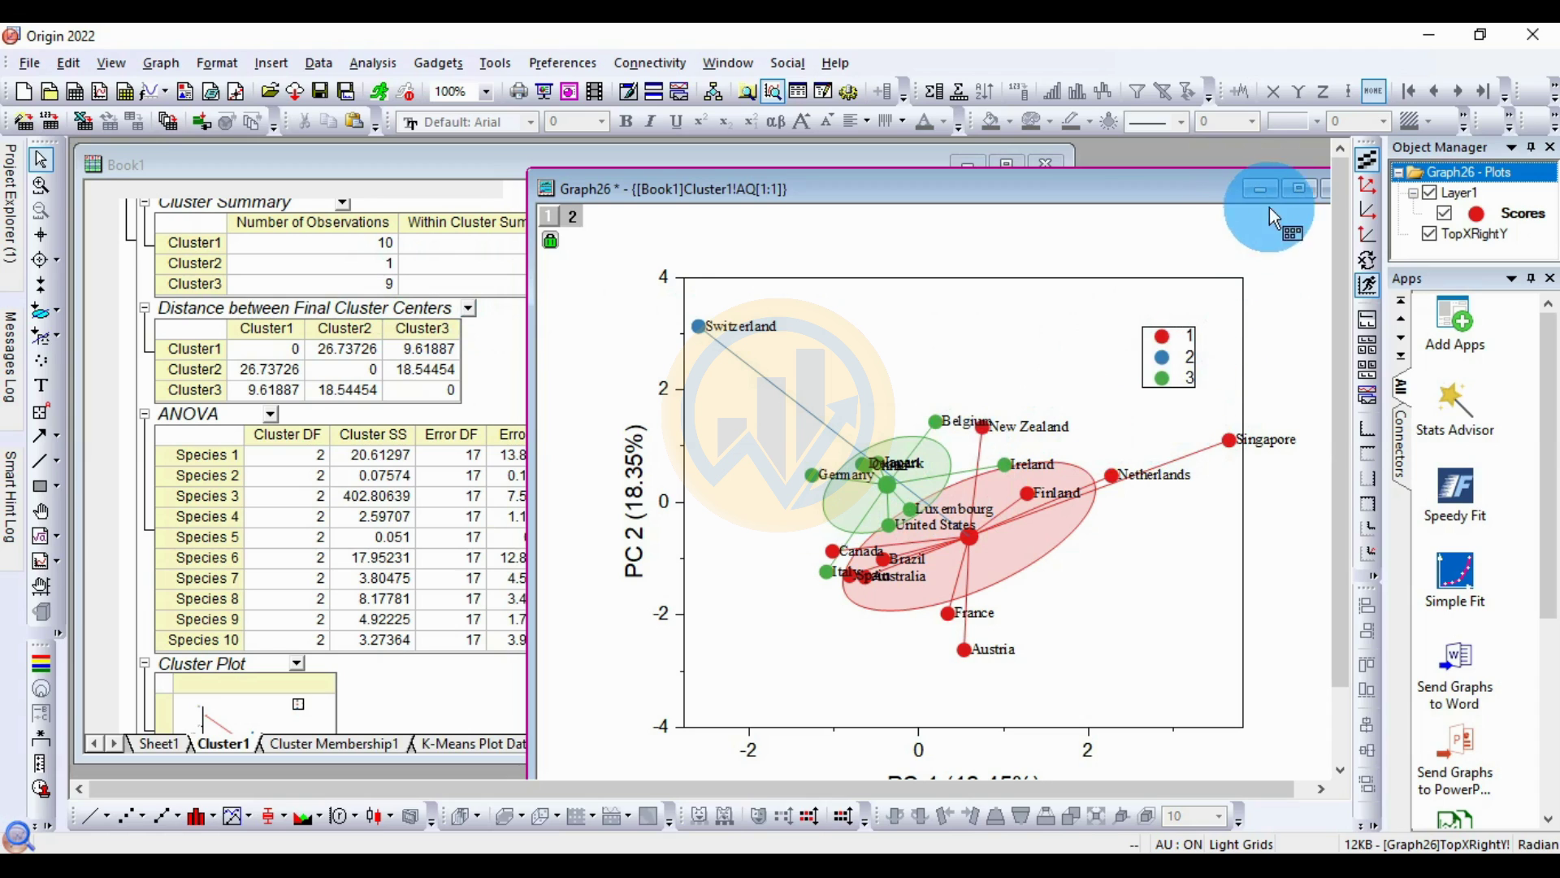
left_click(1299, 189)
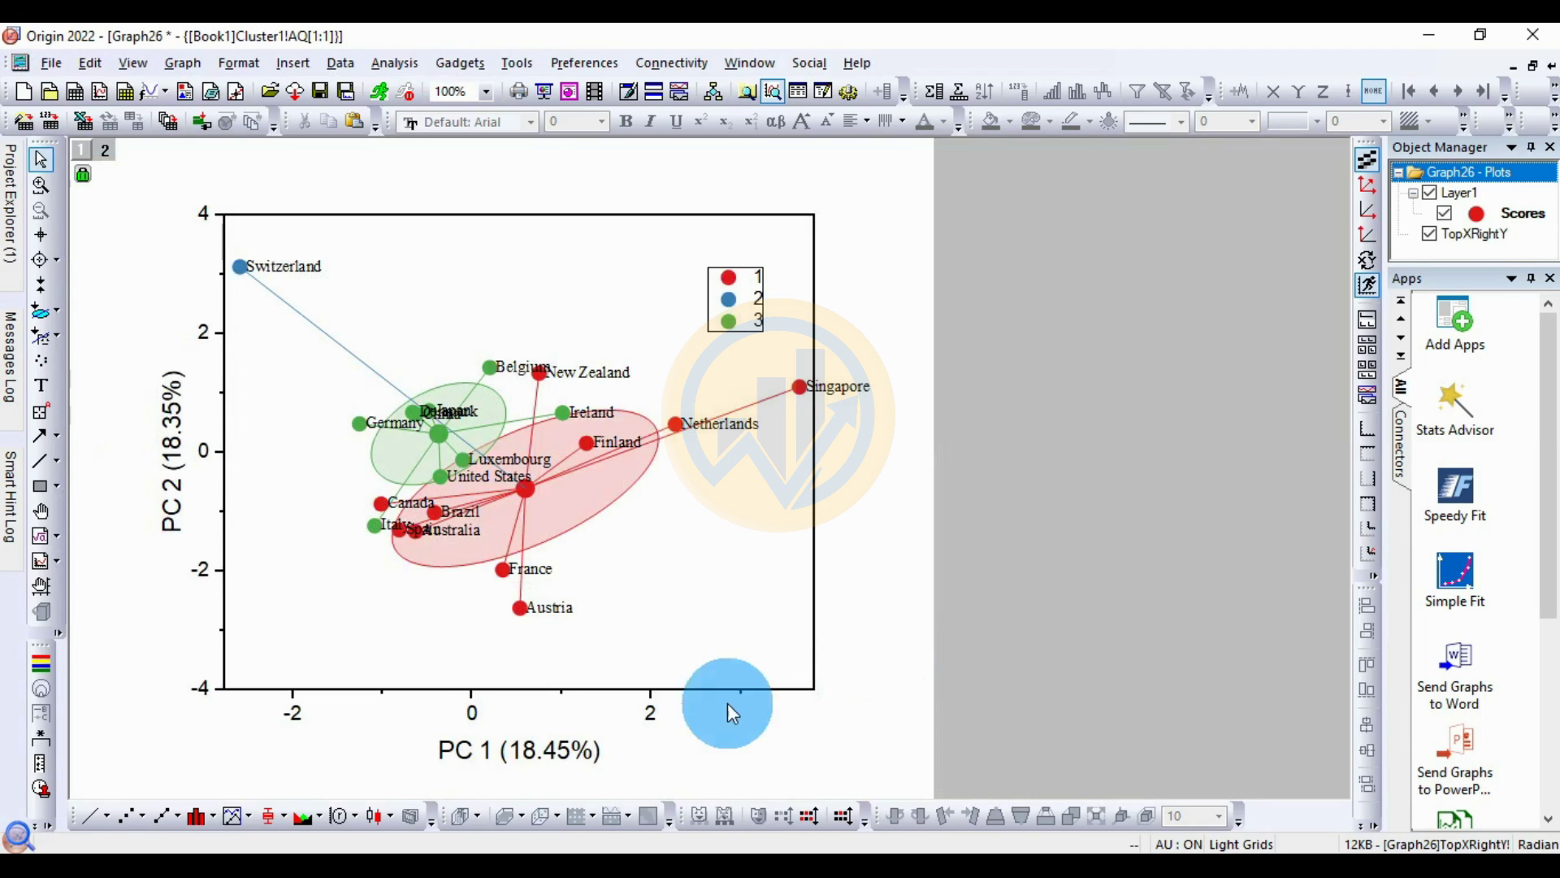
Step: Set the PC 1 axis title to Times New Roman at 18 pt
left_click(554, 746)
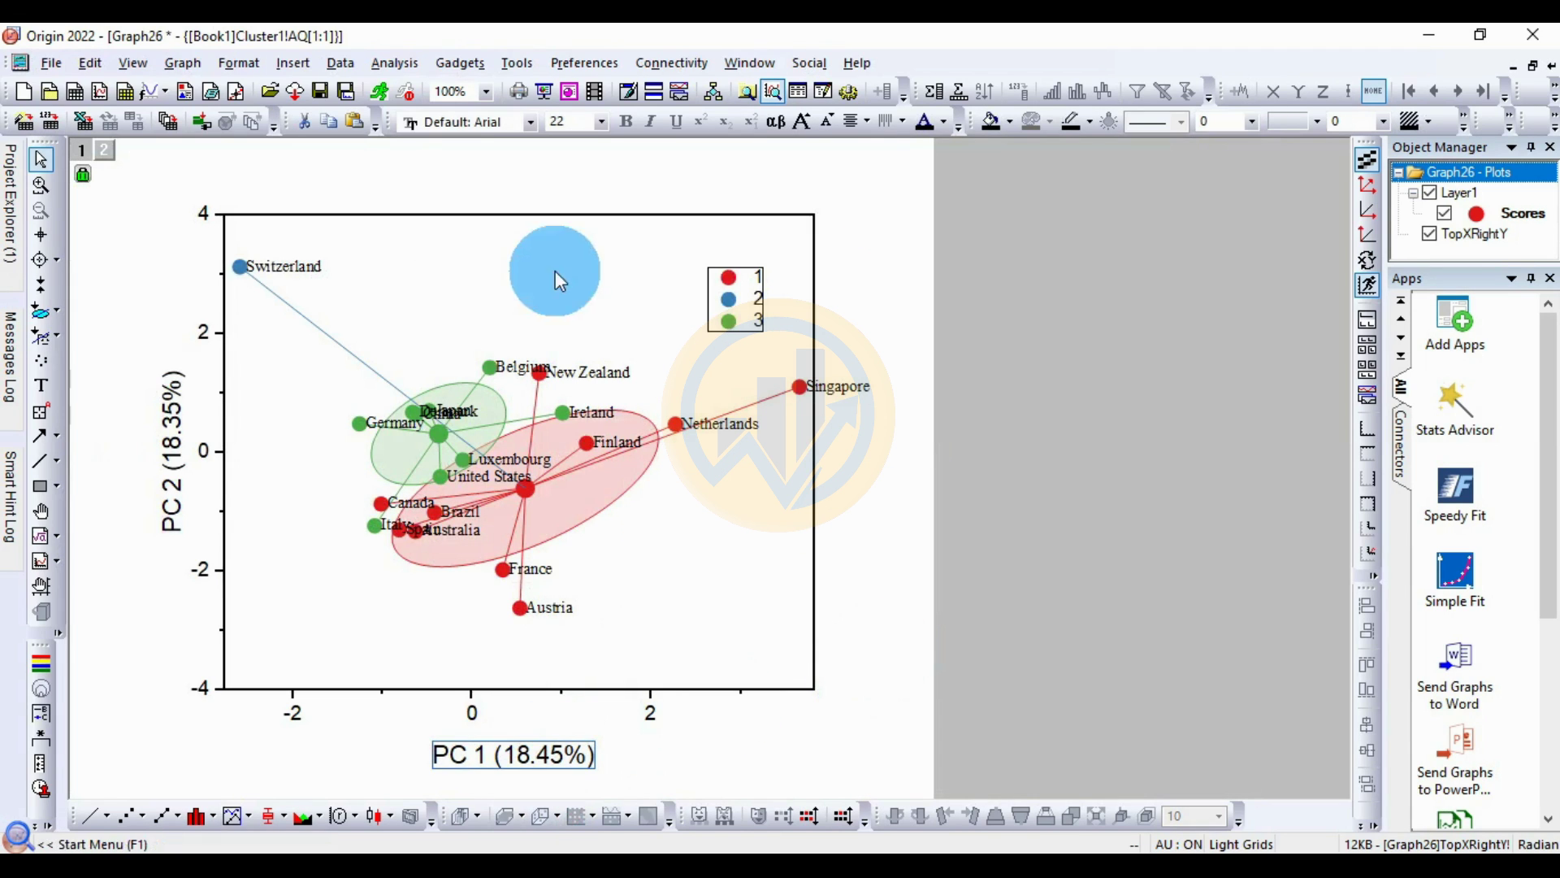
left_click(531, 122)
left_click(500, 163)
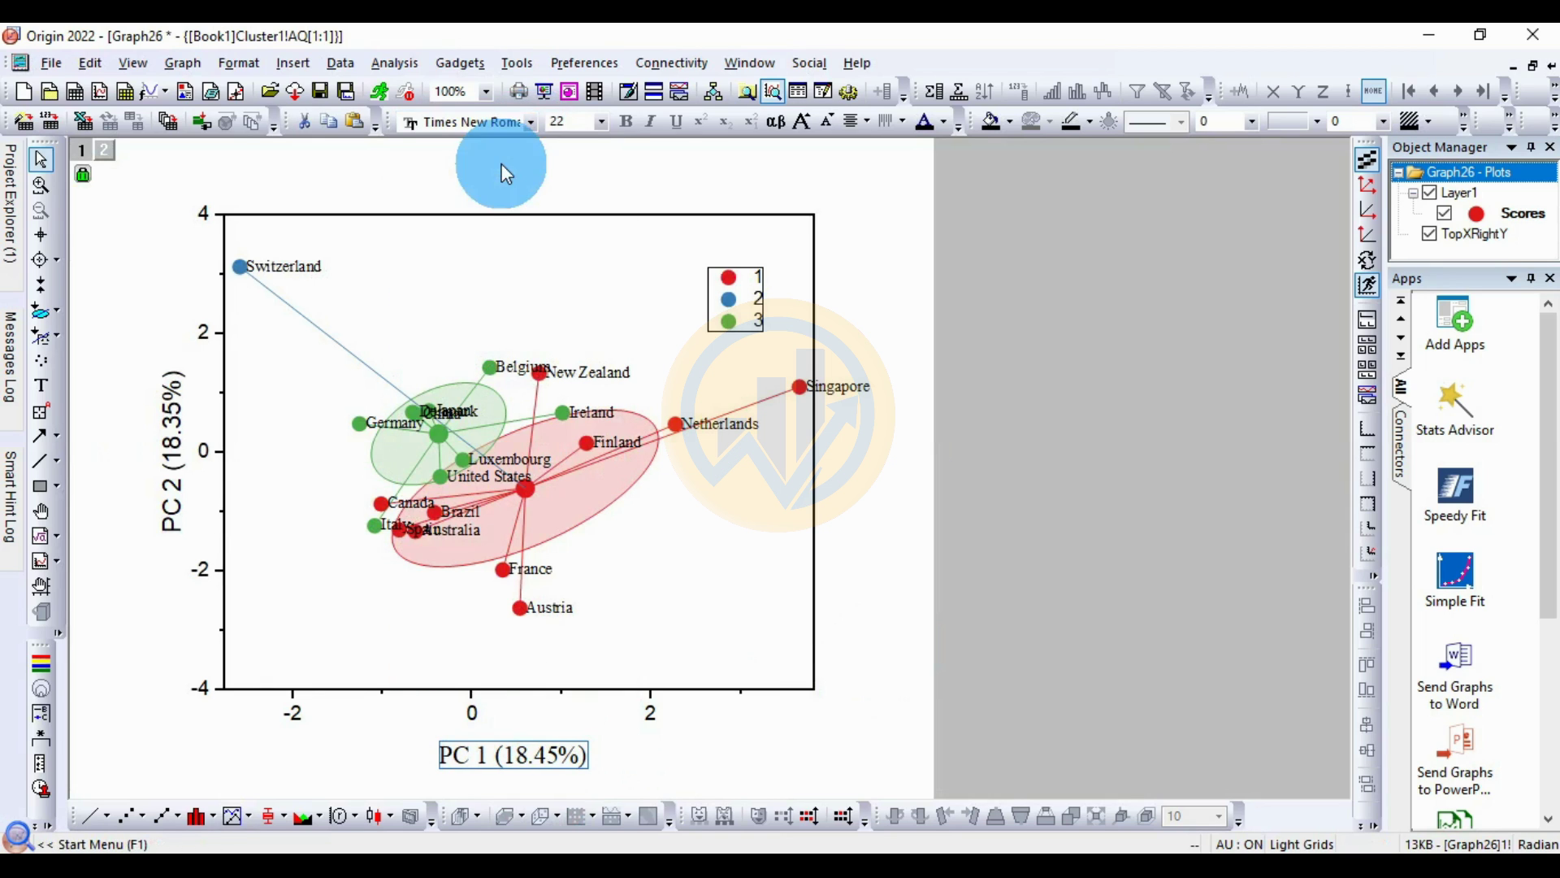
left_click(588, 122)
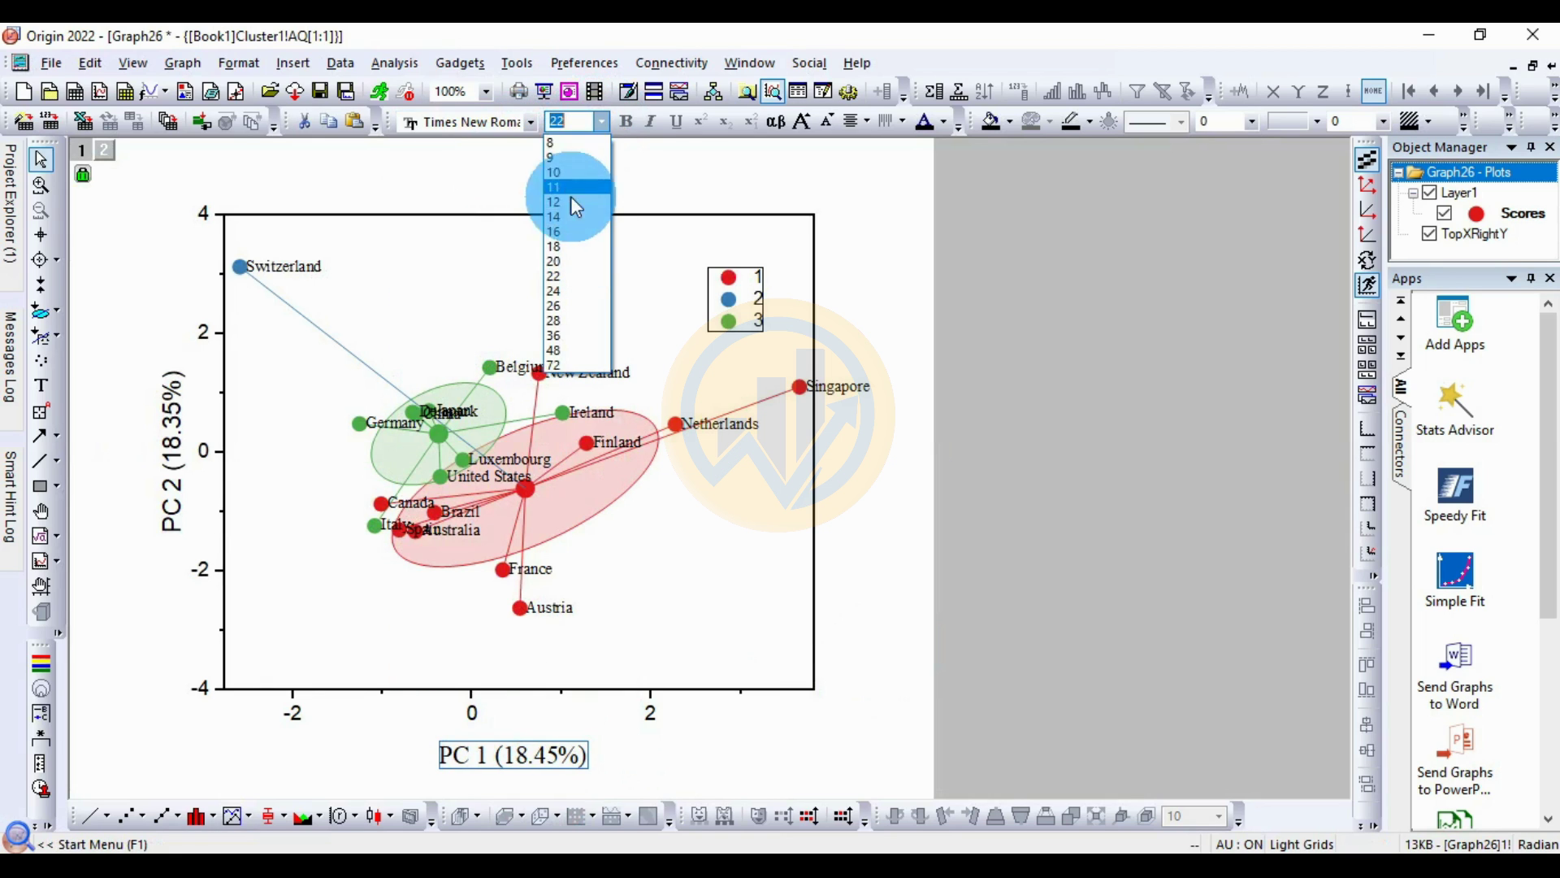
left_click(565, 247)
Step: Change the font of the bottom X axis tick labels to Times New Roman
left_click(477, 720)
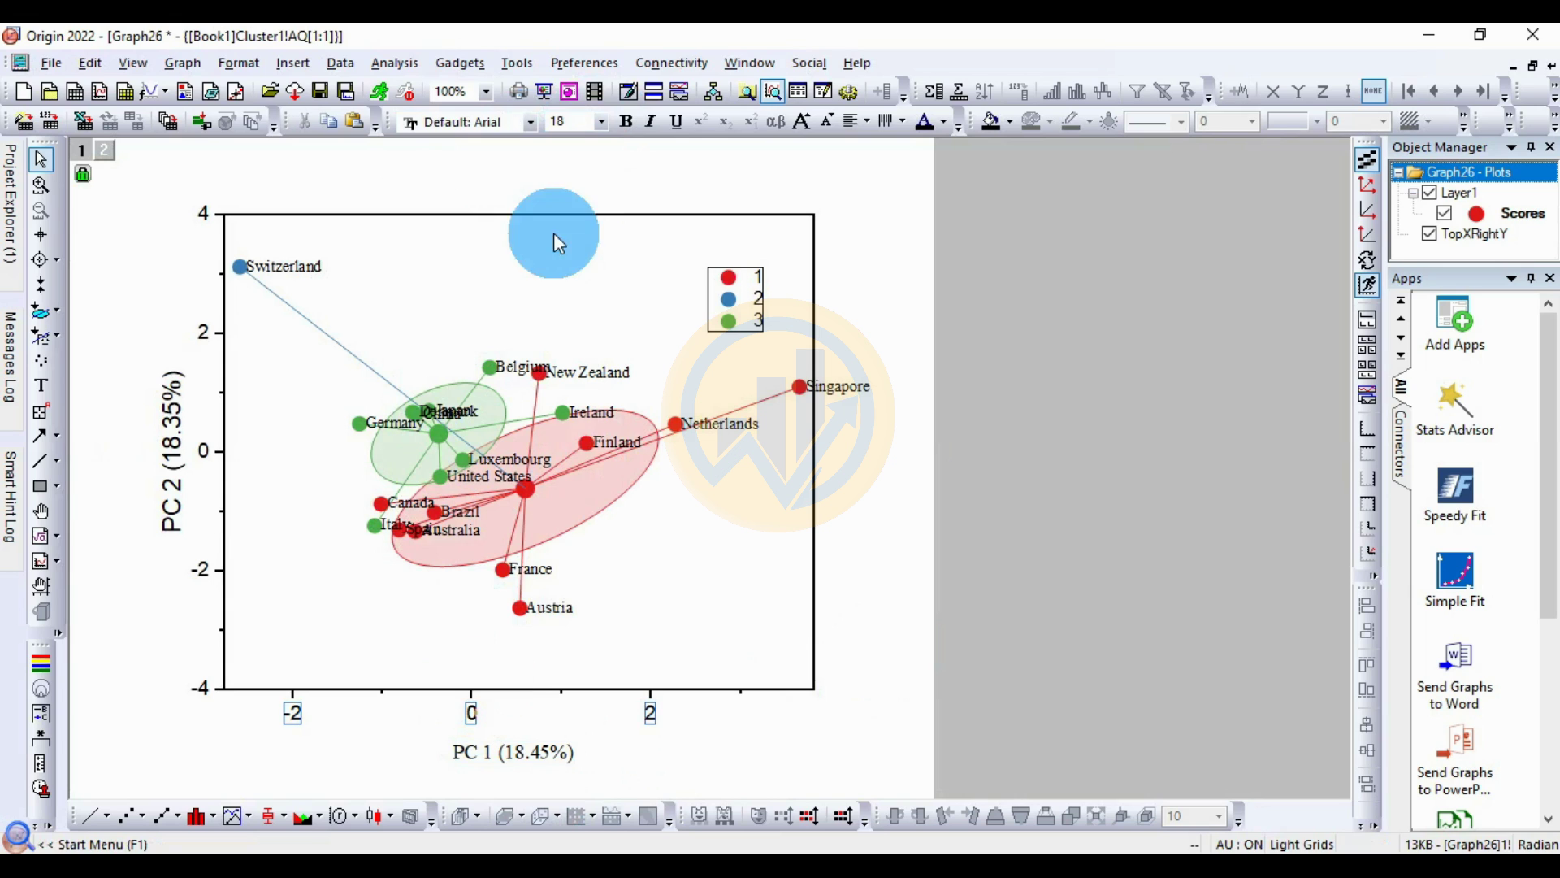
left_click(530, 122)
scroll(484, 214, "up", 2)
left_click(498, 167)
Step: Set the PC 2 axis title to Times New Roman at 18 pt and deselect it
left_click(174, 438)
left_click(530, 122)
scroll(520, 182, "up", 2)
left_click(522, 159)
left_click(601, 122)
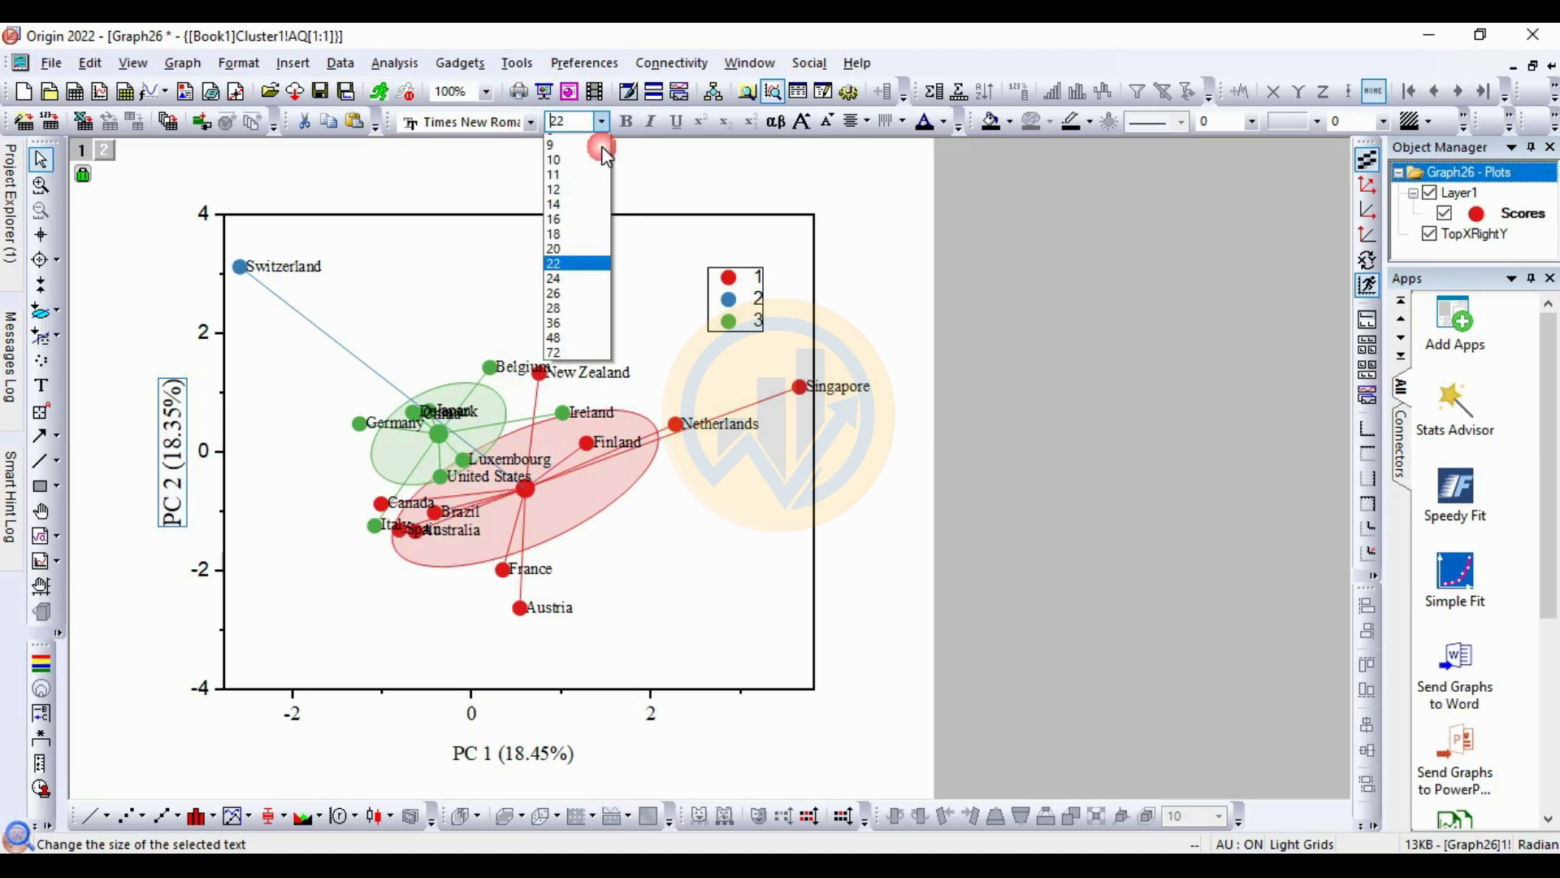
left_click(583, 243)
left_click(429, 180)
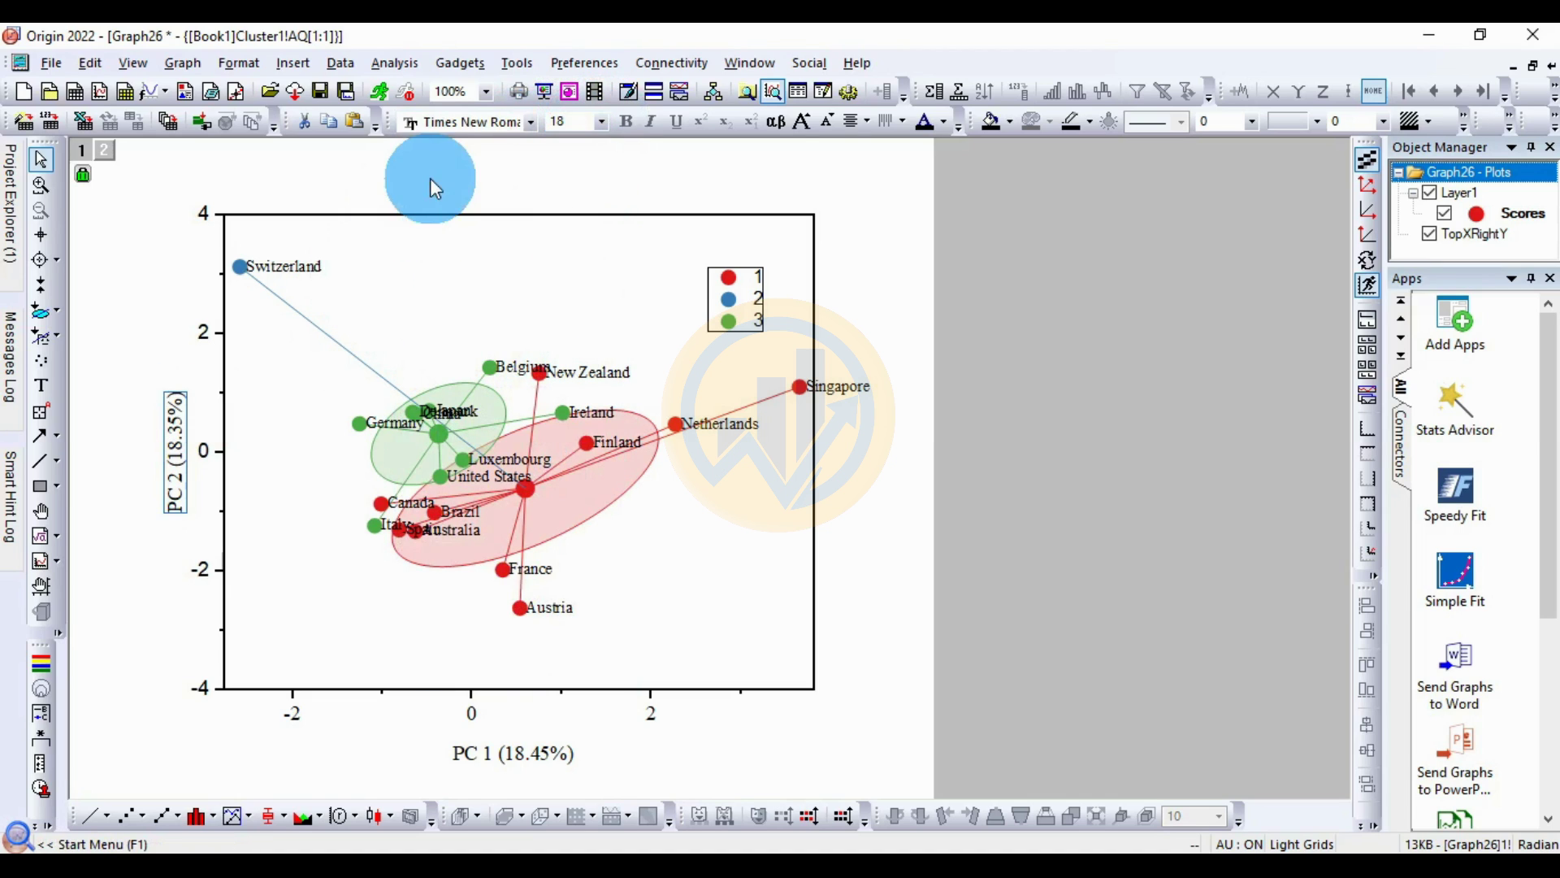
left_click(540, 758)
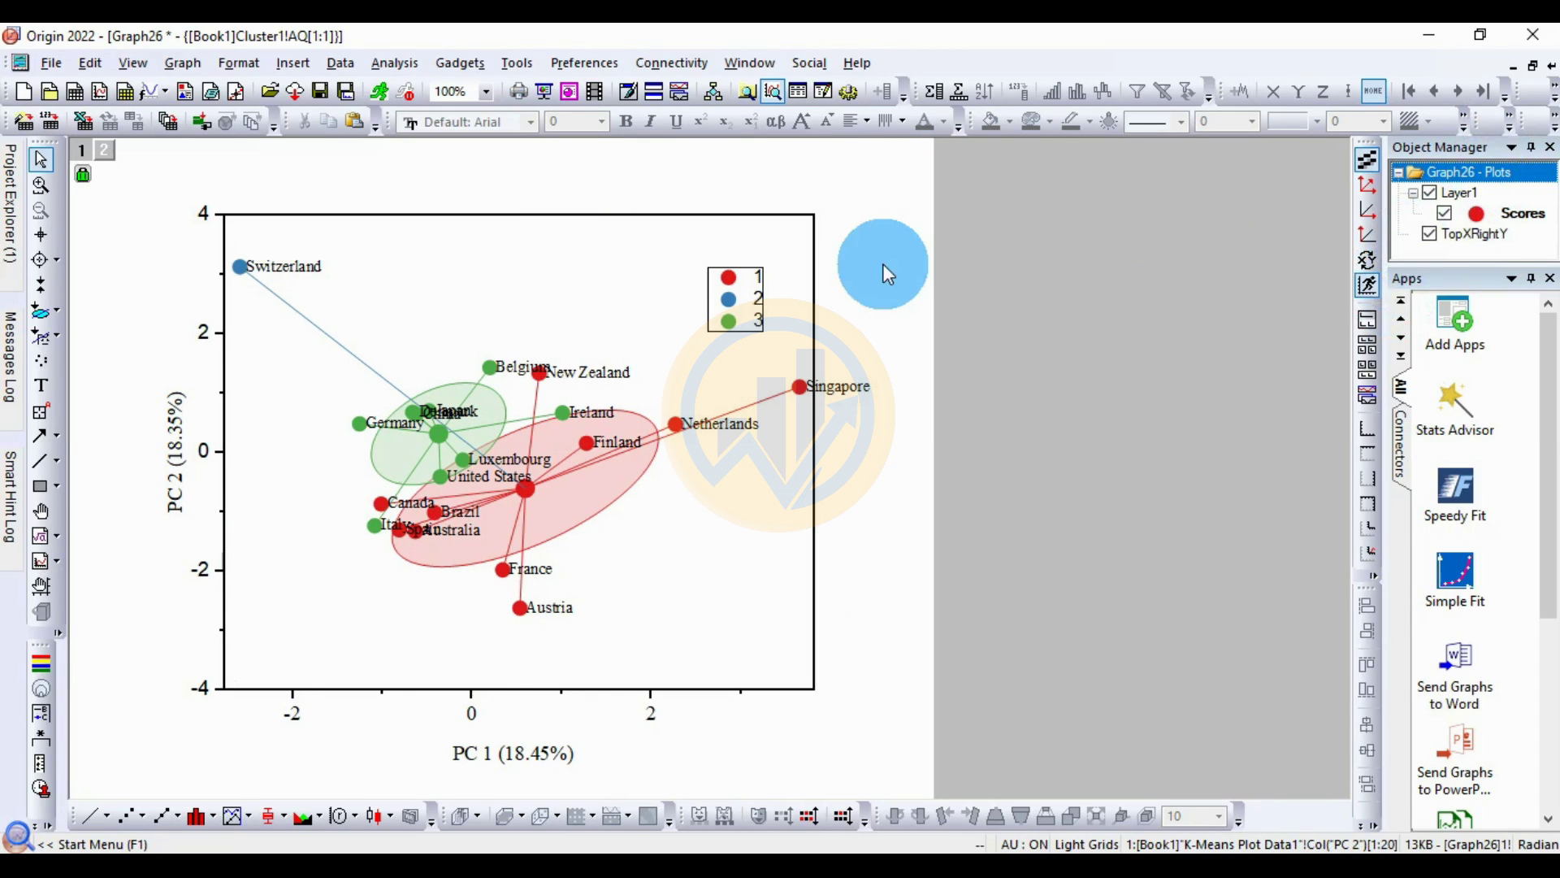
Step: Return the graph to the Cluster1 report, review the Cluster Membership1 sheet, and reopen the cluster plot from the report
left_click(1552, 66)
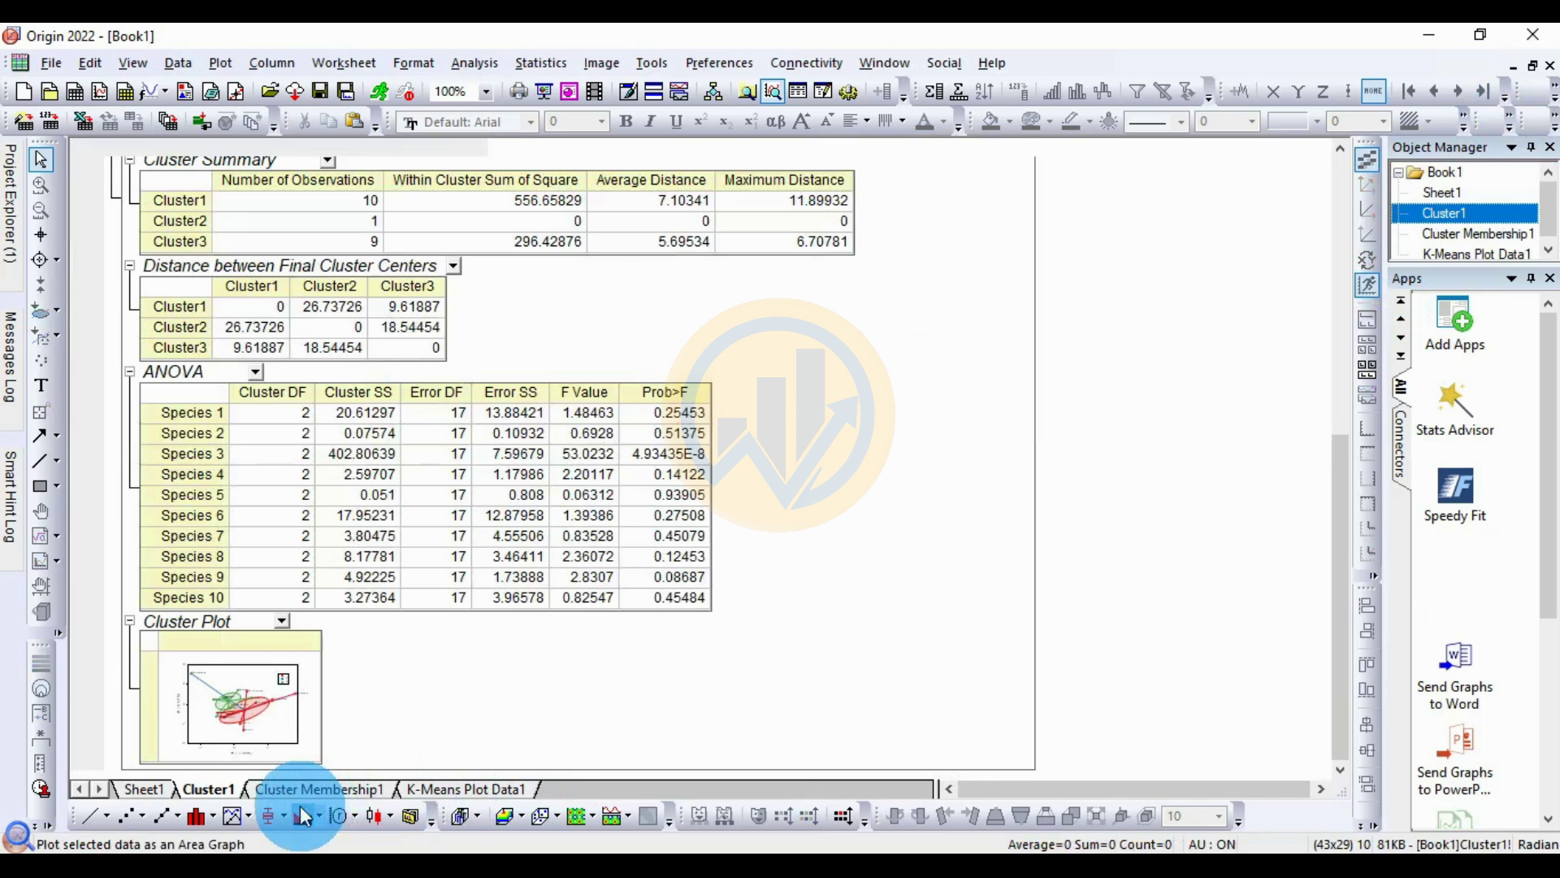
left_click(318, 793)
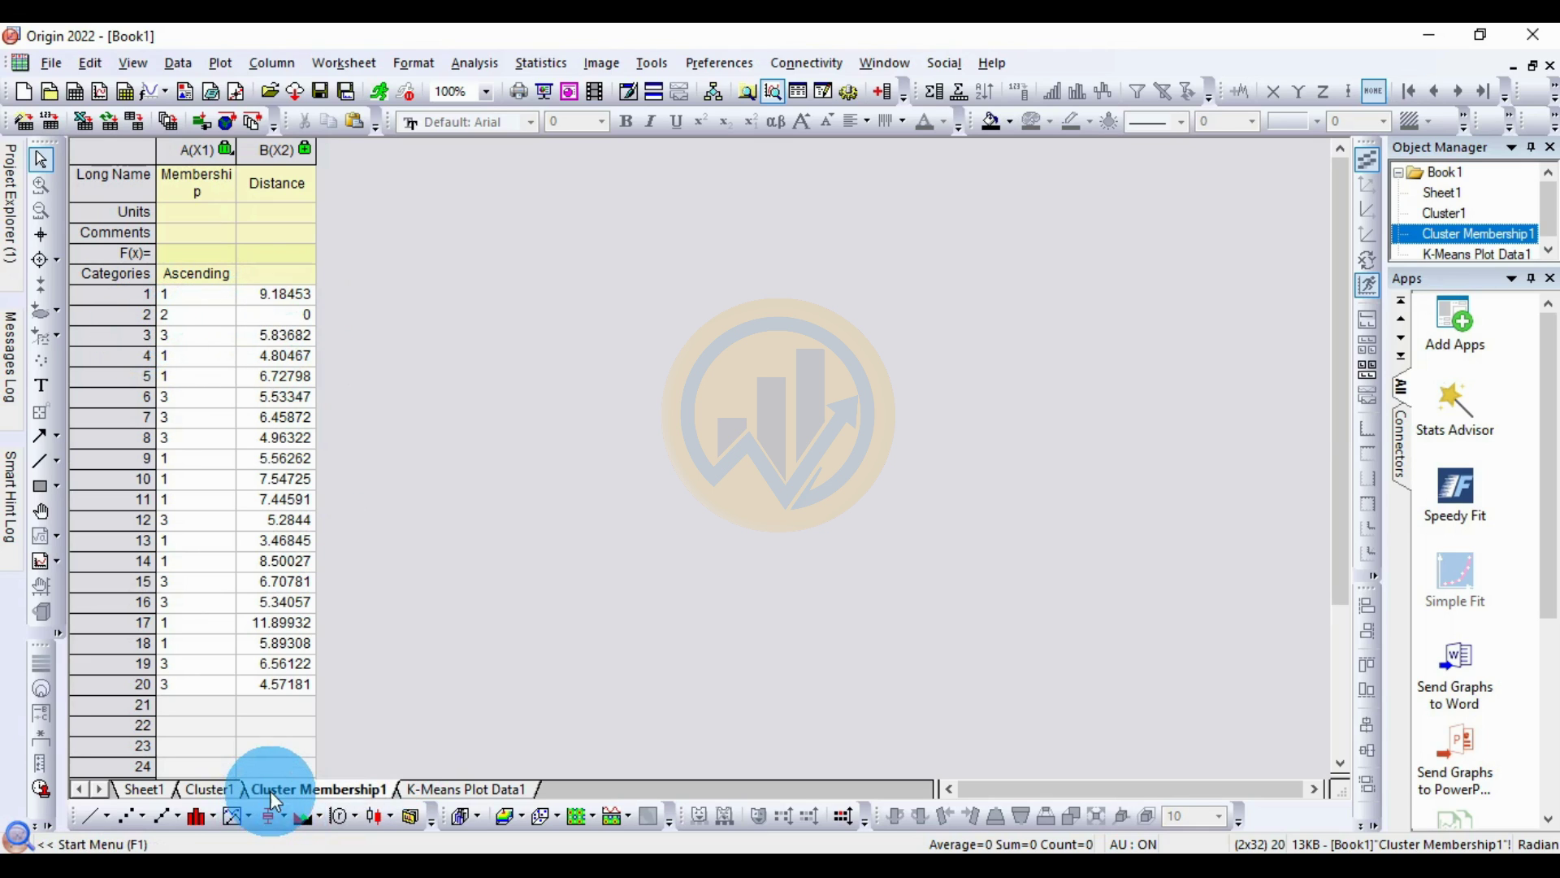
left_click(218, 791)
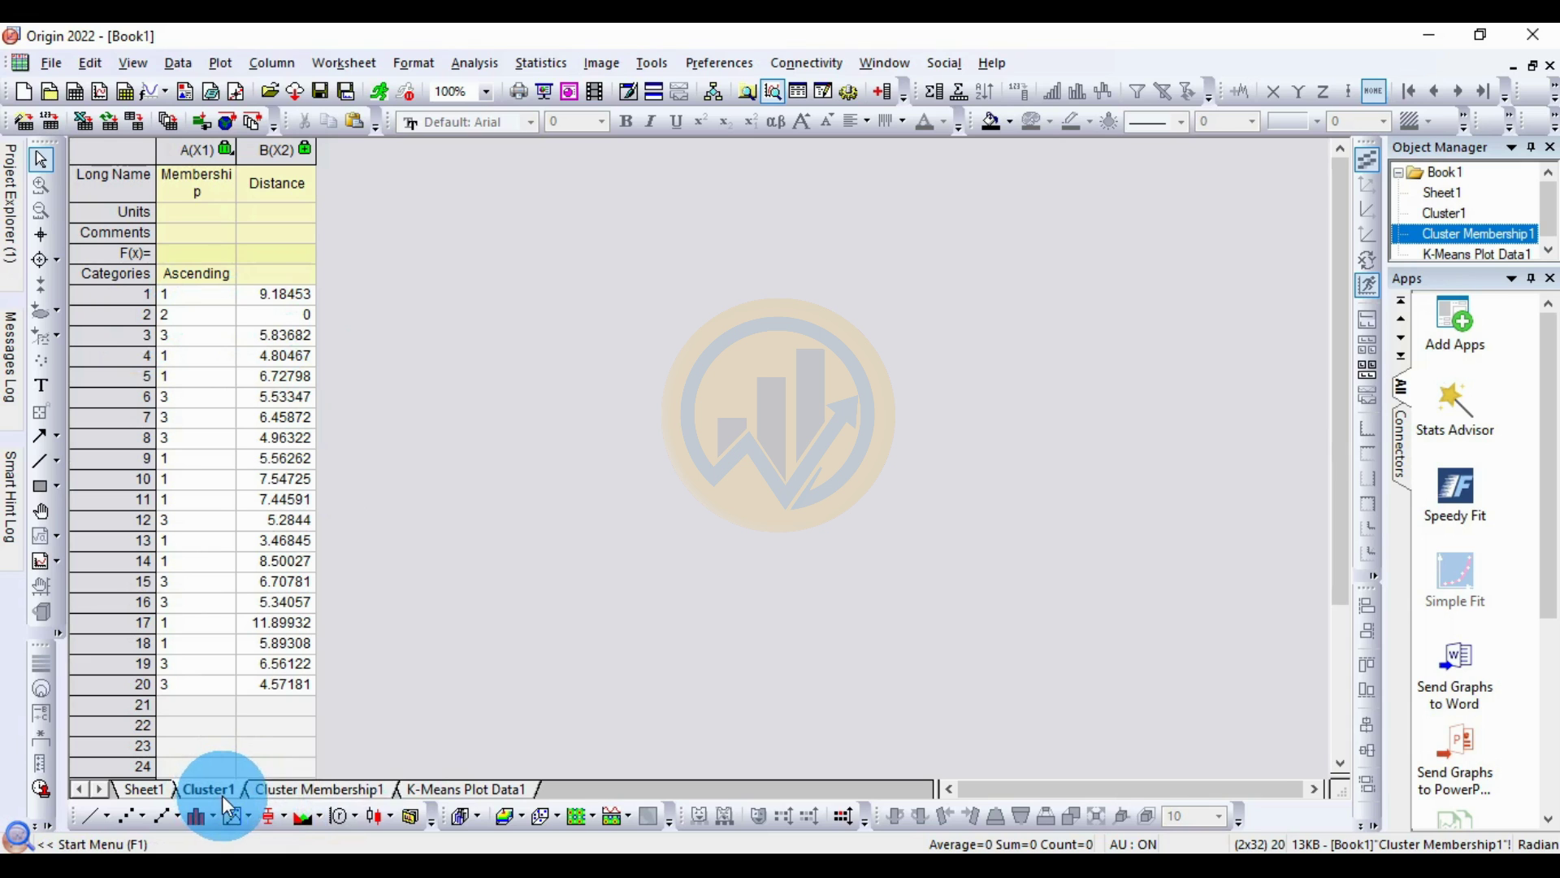
double_click(295, 697)
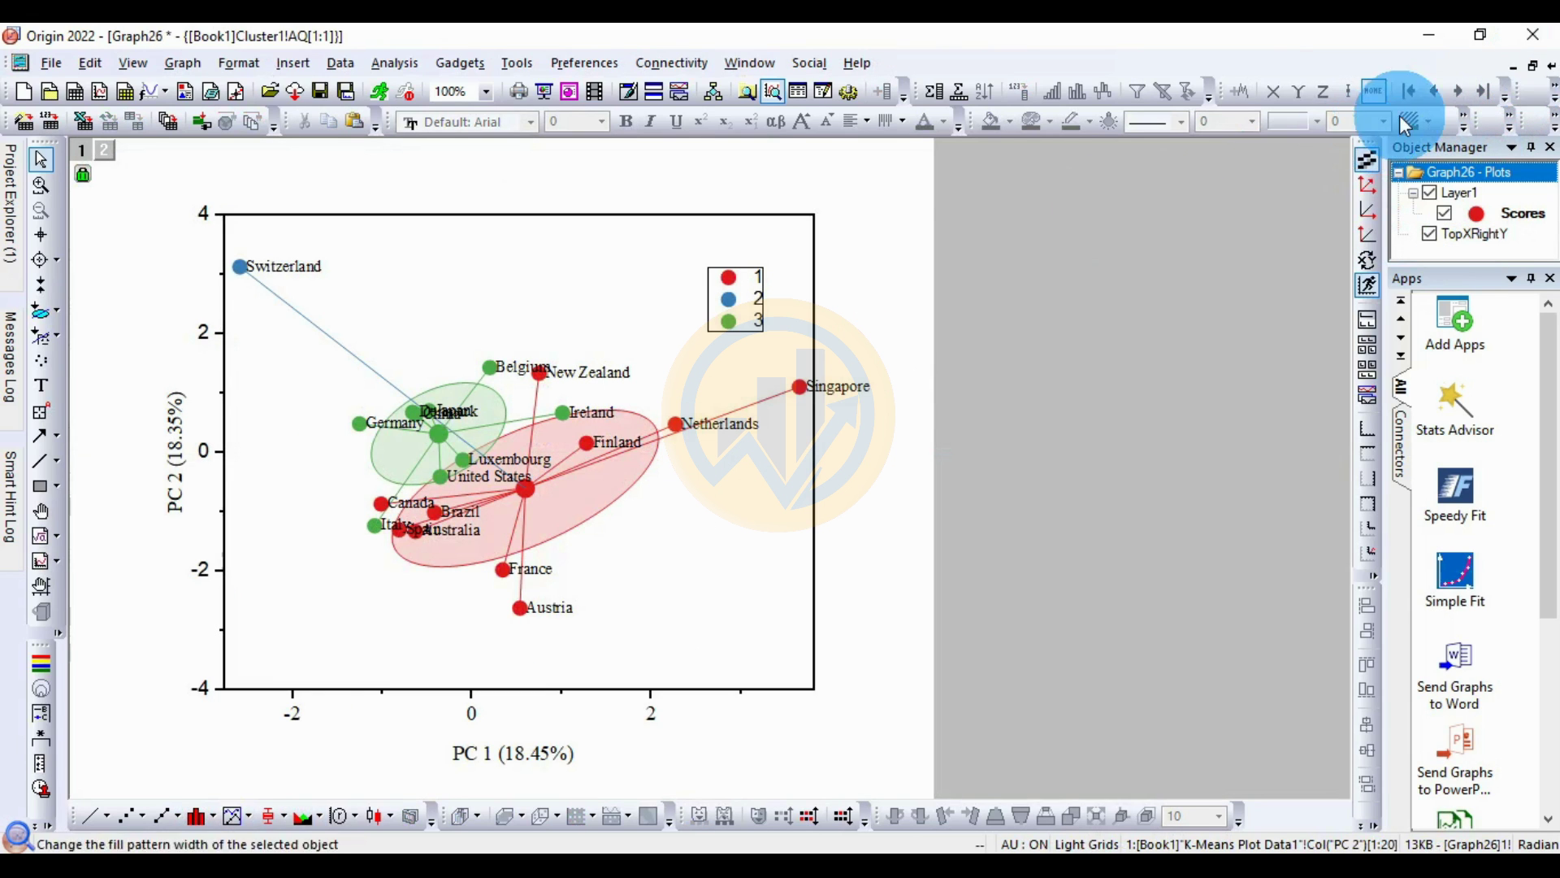
Step: Arrange the floating graph window beside the Cluster Membership1 sheet so that the plot and the membership columns can be compared
left_click(1531, 65)
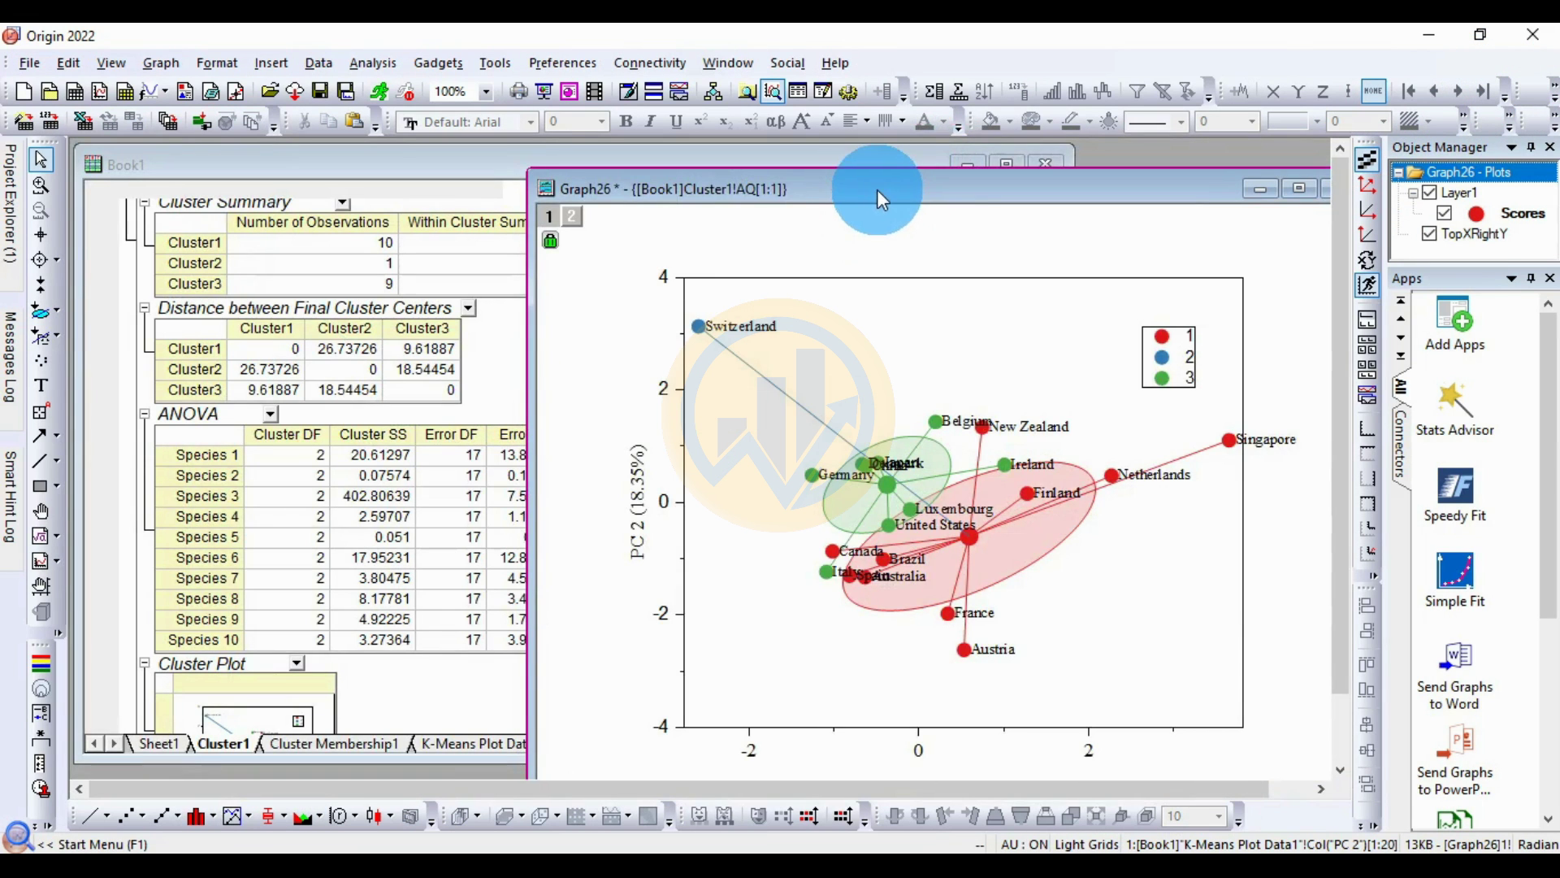
left_click_drag(681, 193, 637, 172)
left_click_drag(321, 745, 1026, 398)
left_click_drag(1232, 251, 1059, 158)
left_click(773, 377)
left_click(934, 382)
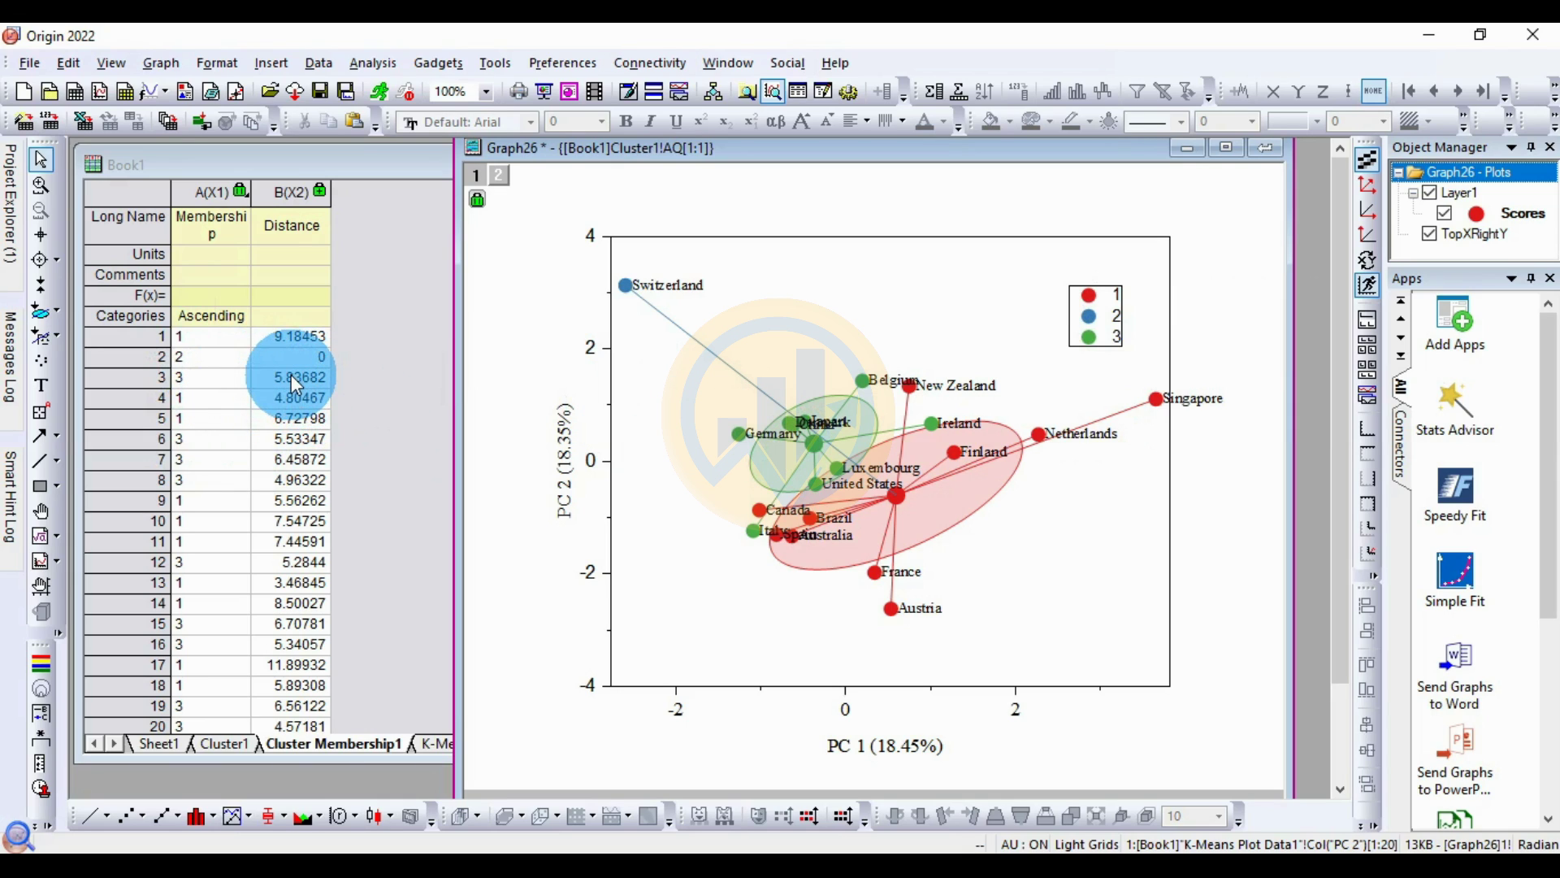
Step: Examine the Italy point and its neighbours in the plot up close against the cluster membership data
left_click(757, 529)
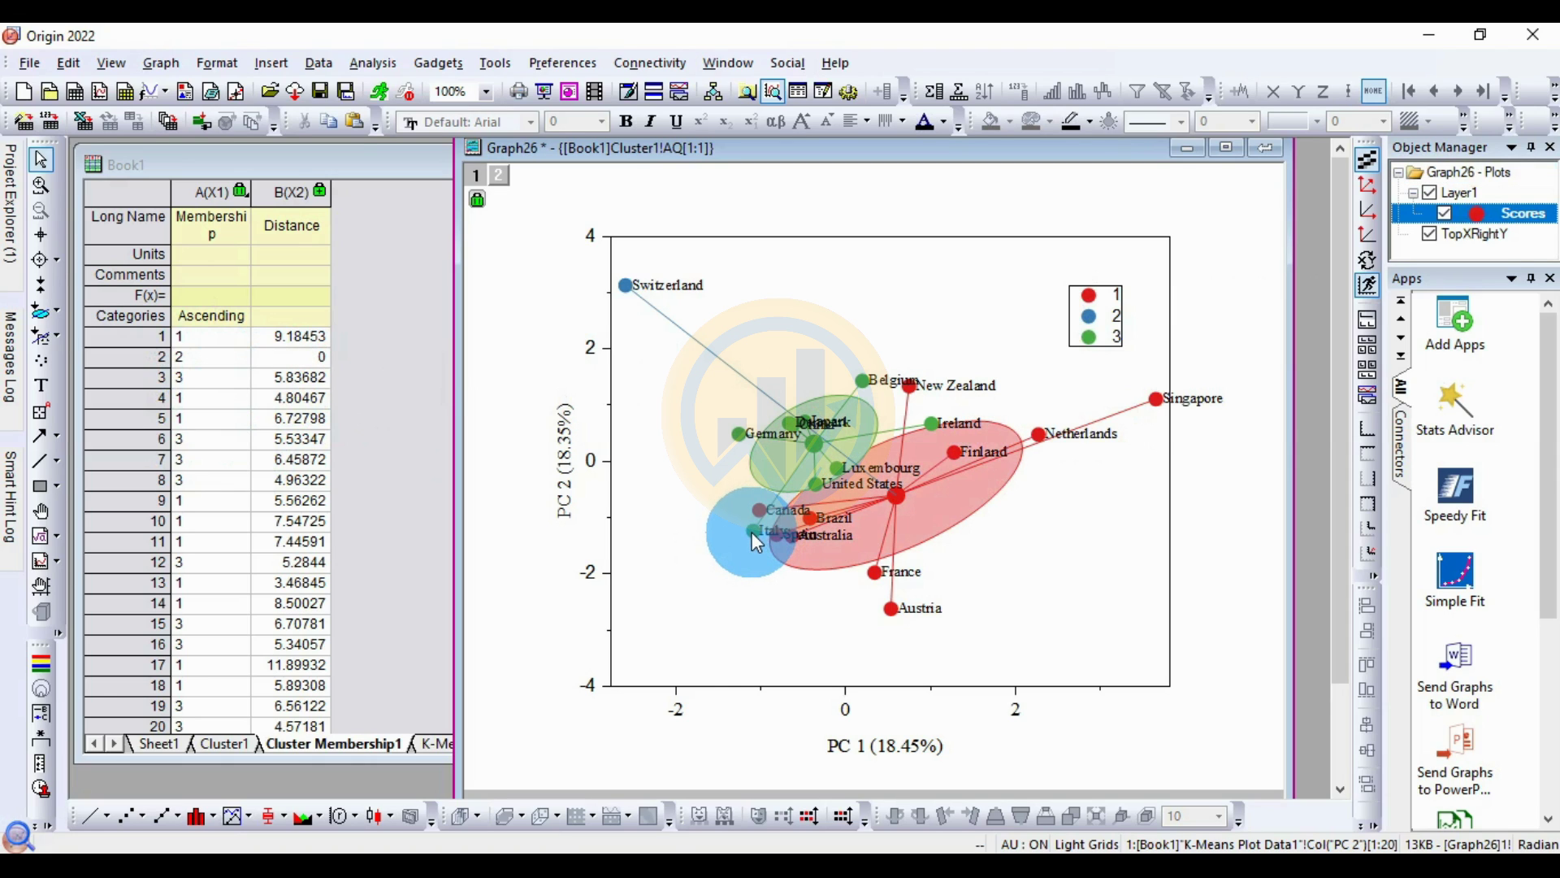
scroll(752, 531, "up", 5)
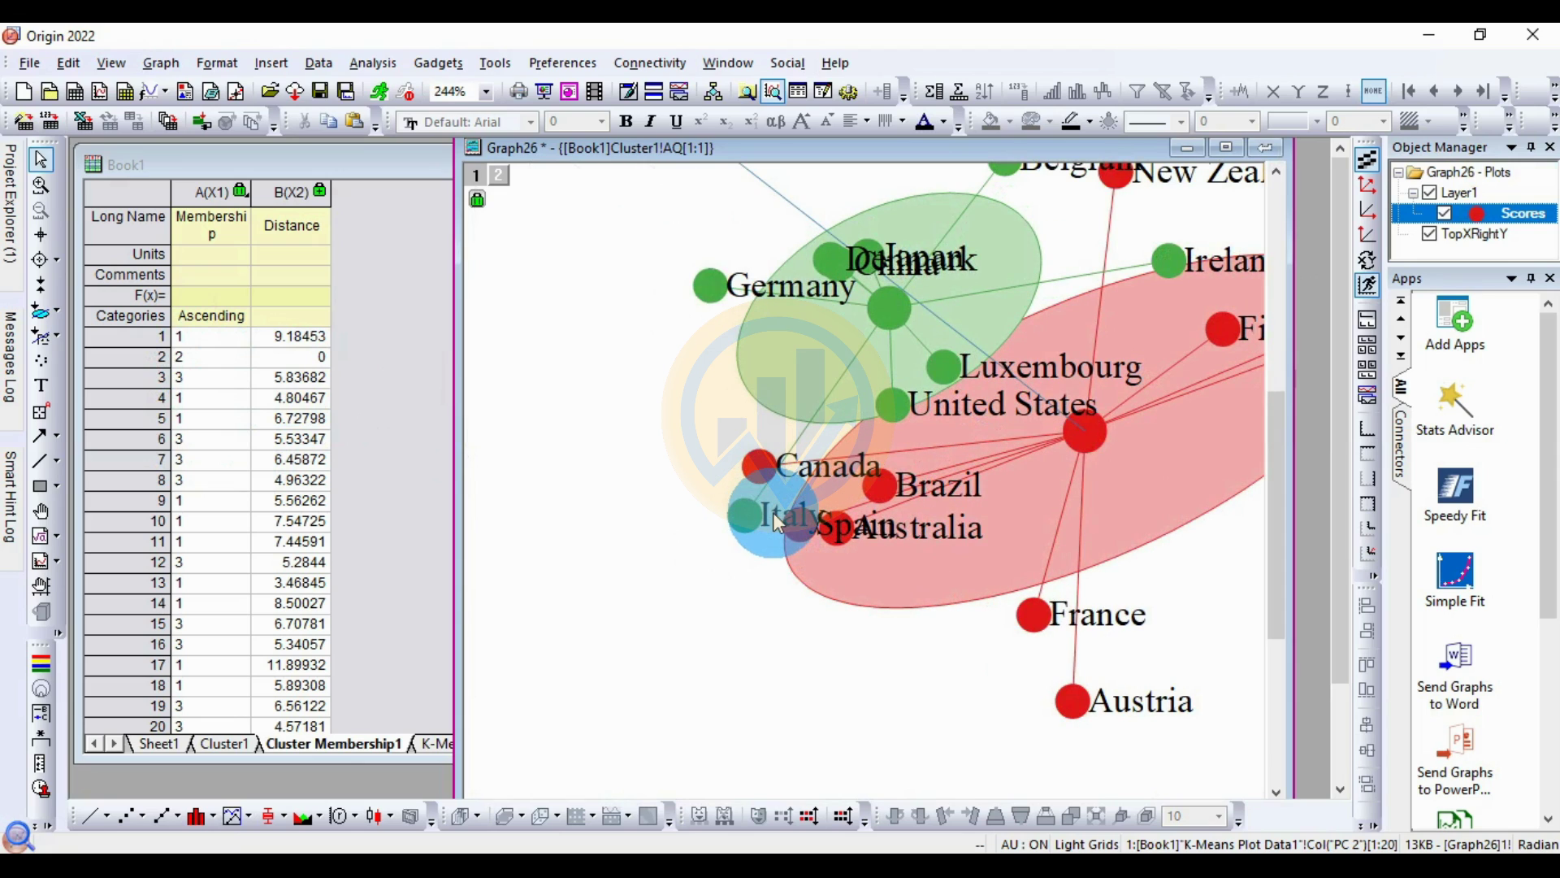
scroll(755, 514, "down", 3)
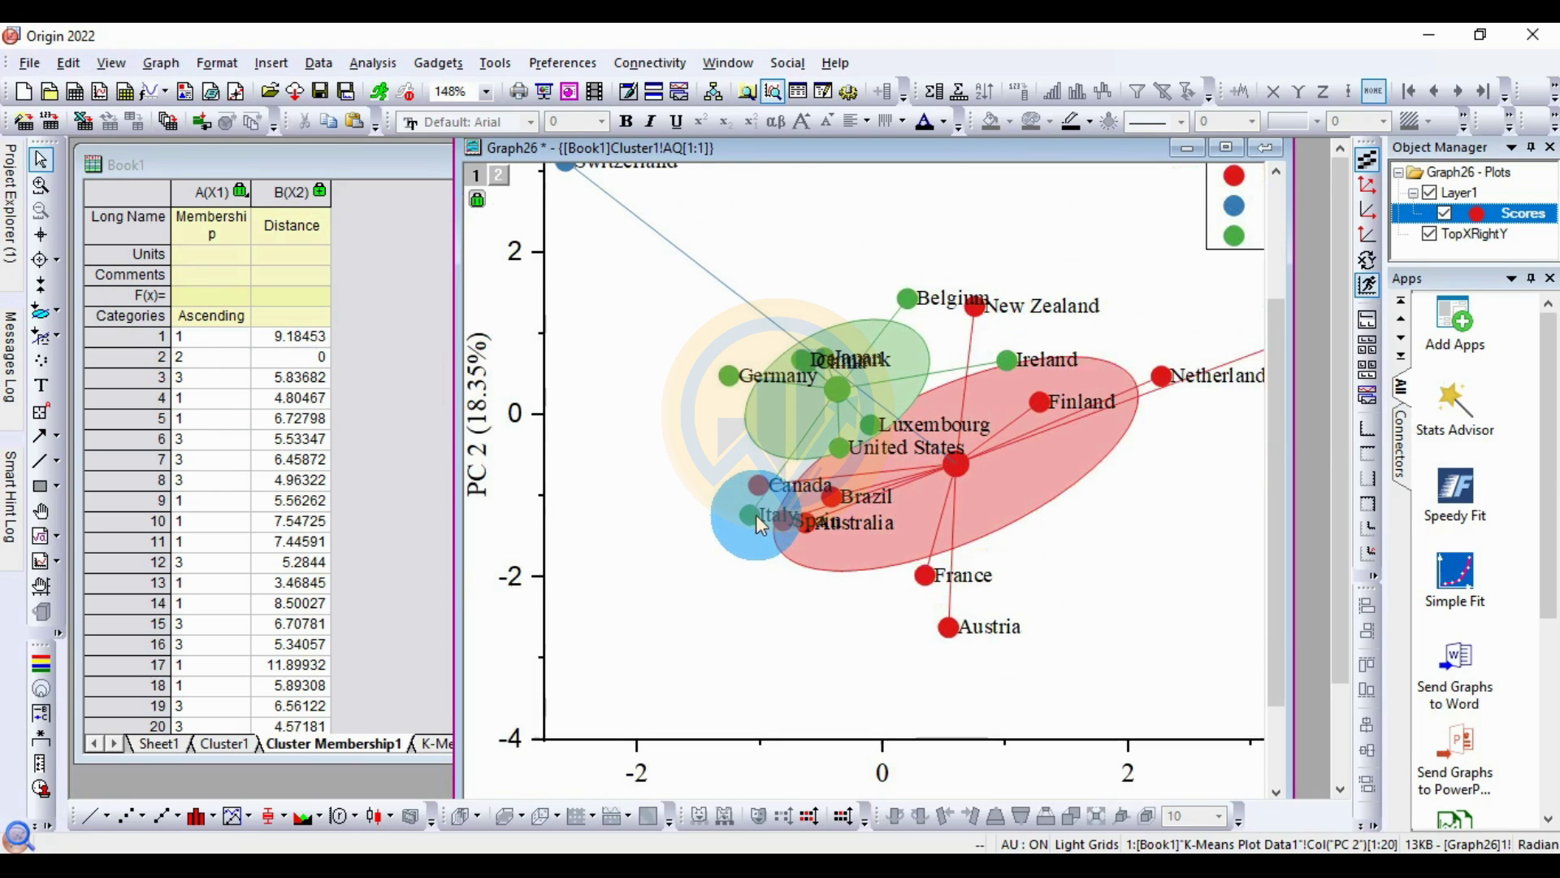
scroll(756, 515, "down", 1)
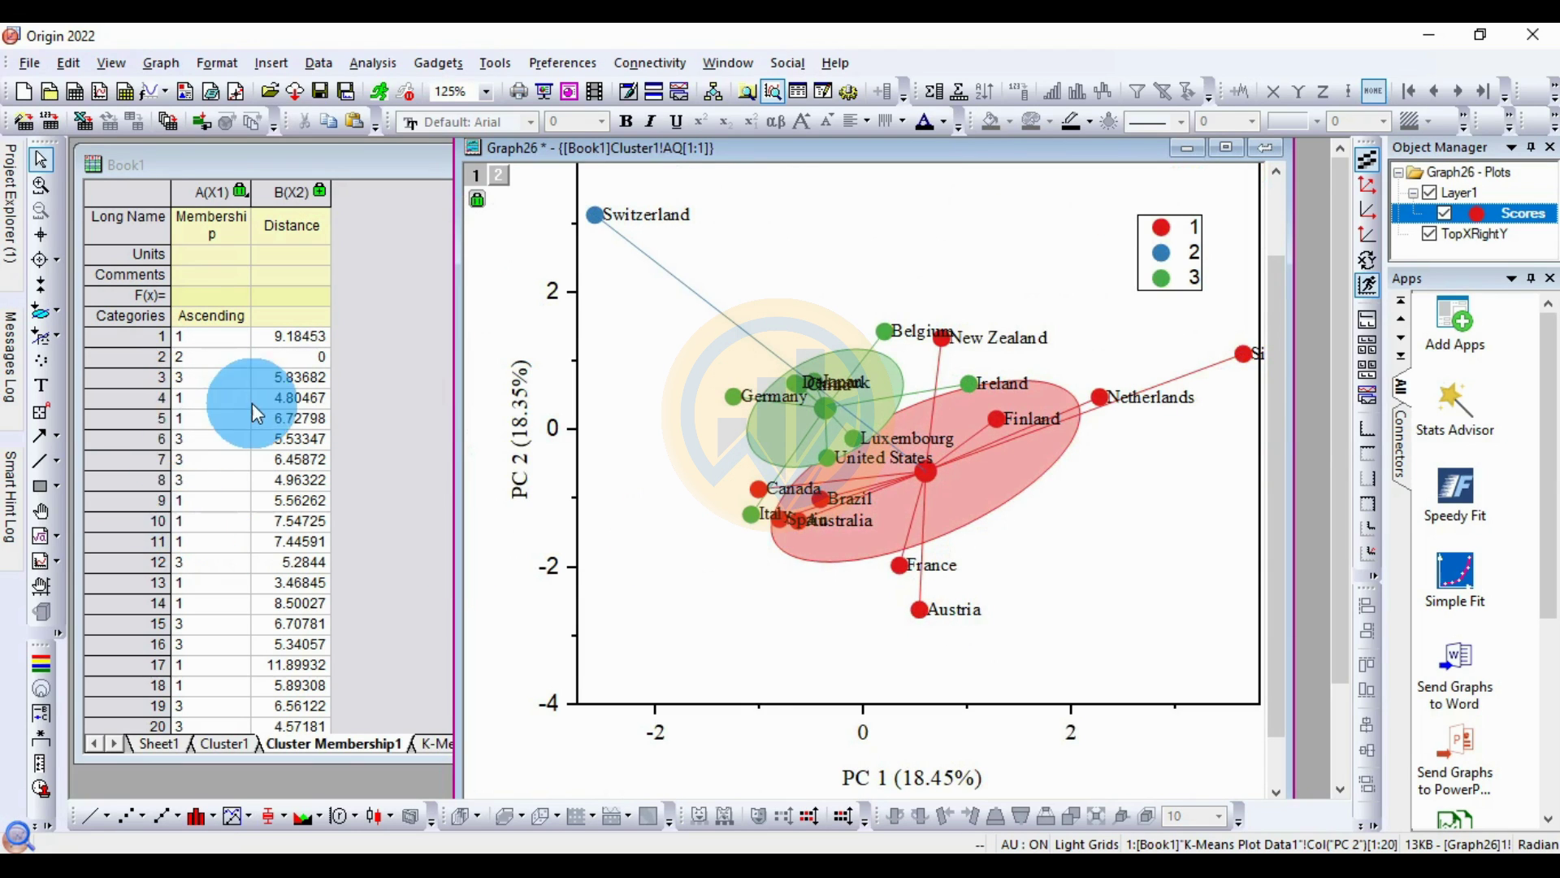
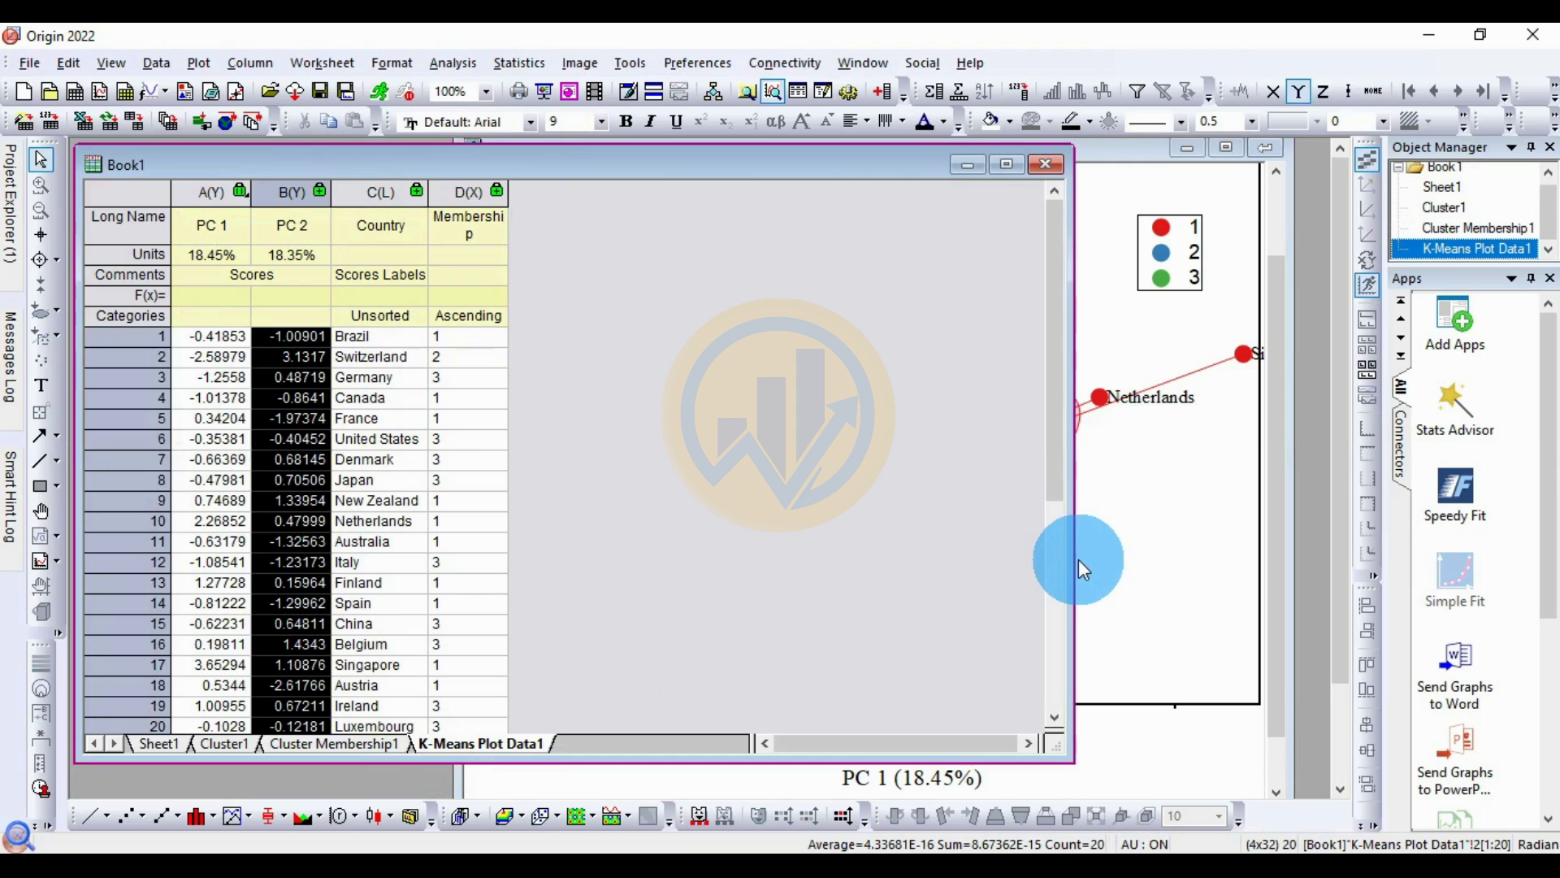
Step: Narrow the Book1 window and place the graph window beside it to compare the K-Means Plot Data1 memberships with the plotted countries
left_click_drag(1071, 560, 681, 564)
left_click(813, 150)
left_click_drag(644, 149, 727, 174)
left_click(692, 288)
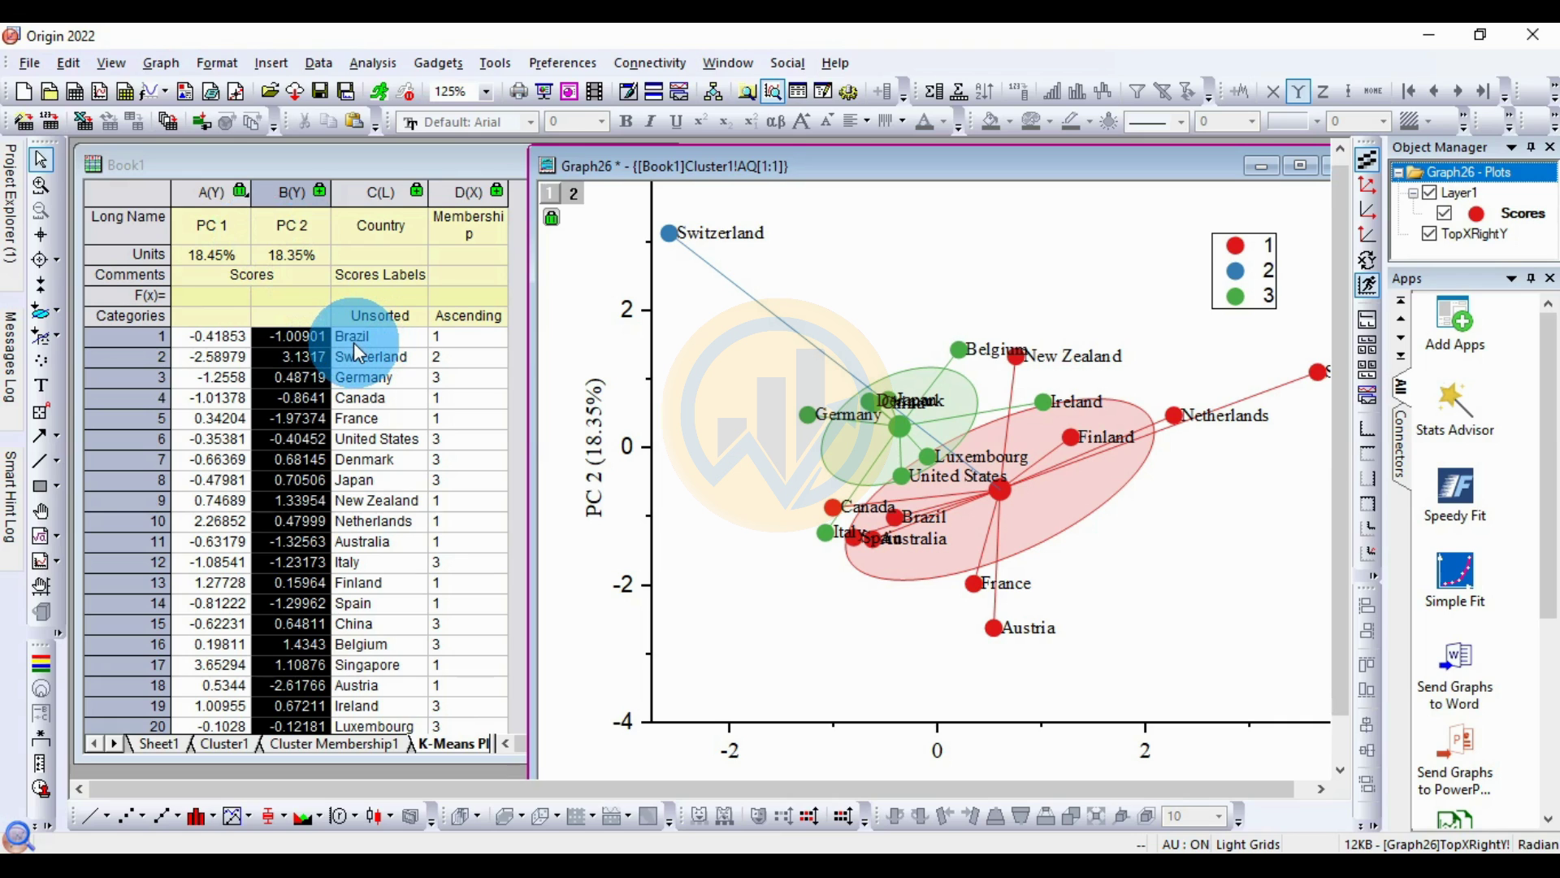
left_click(467, 343)
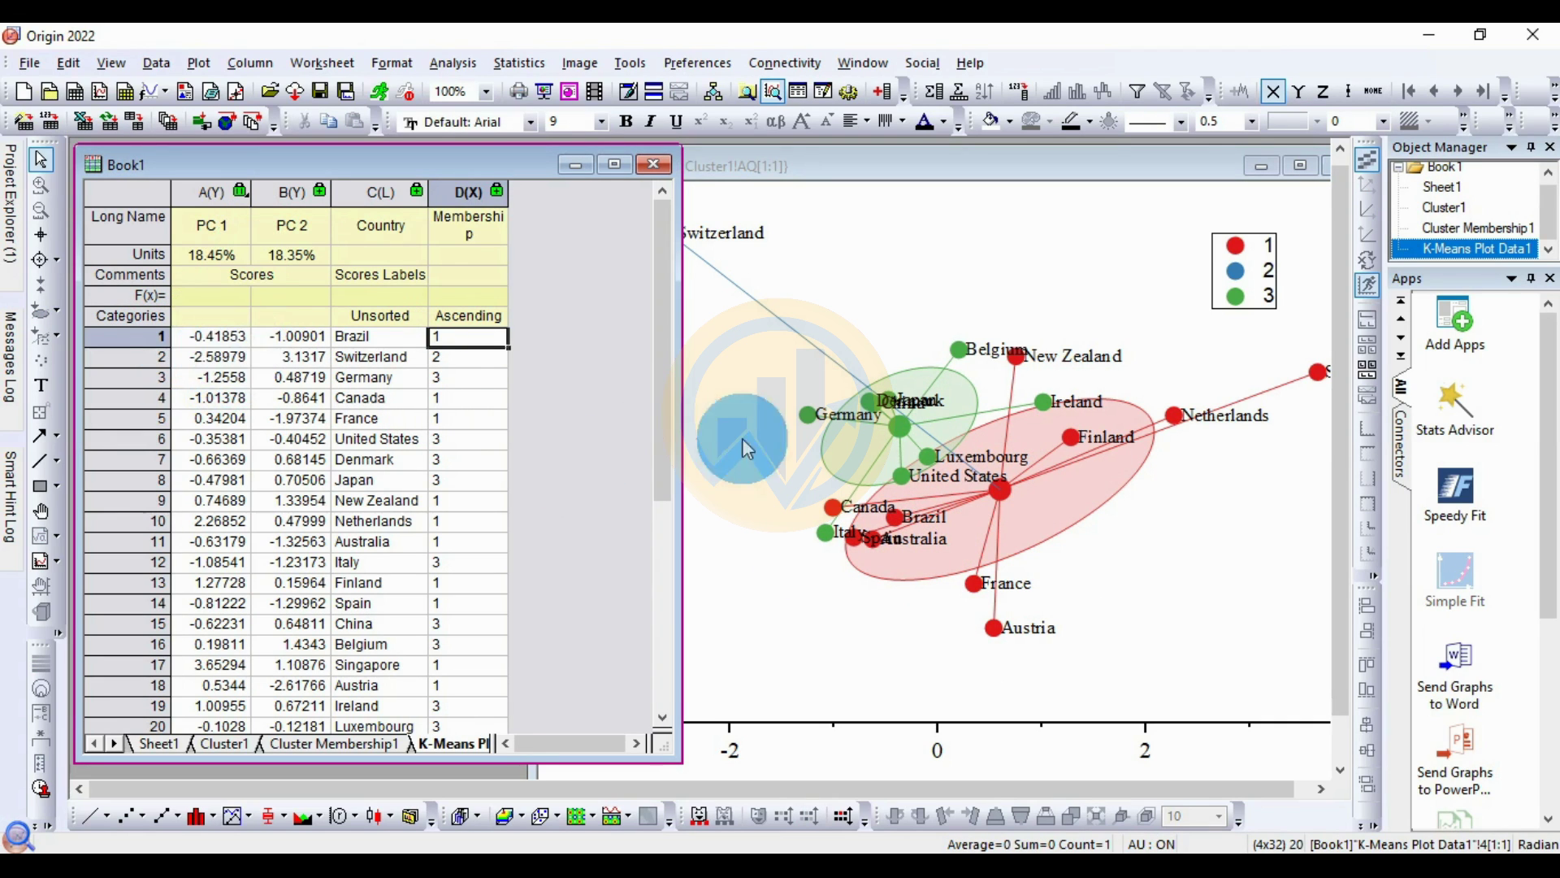
left_click(830, 199)
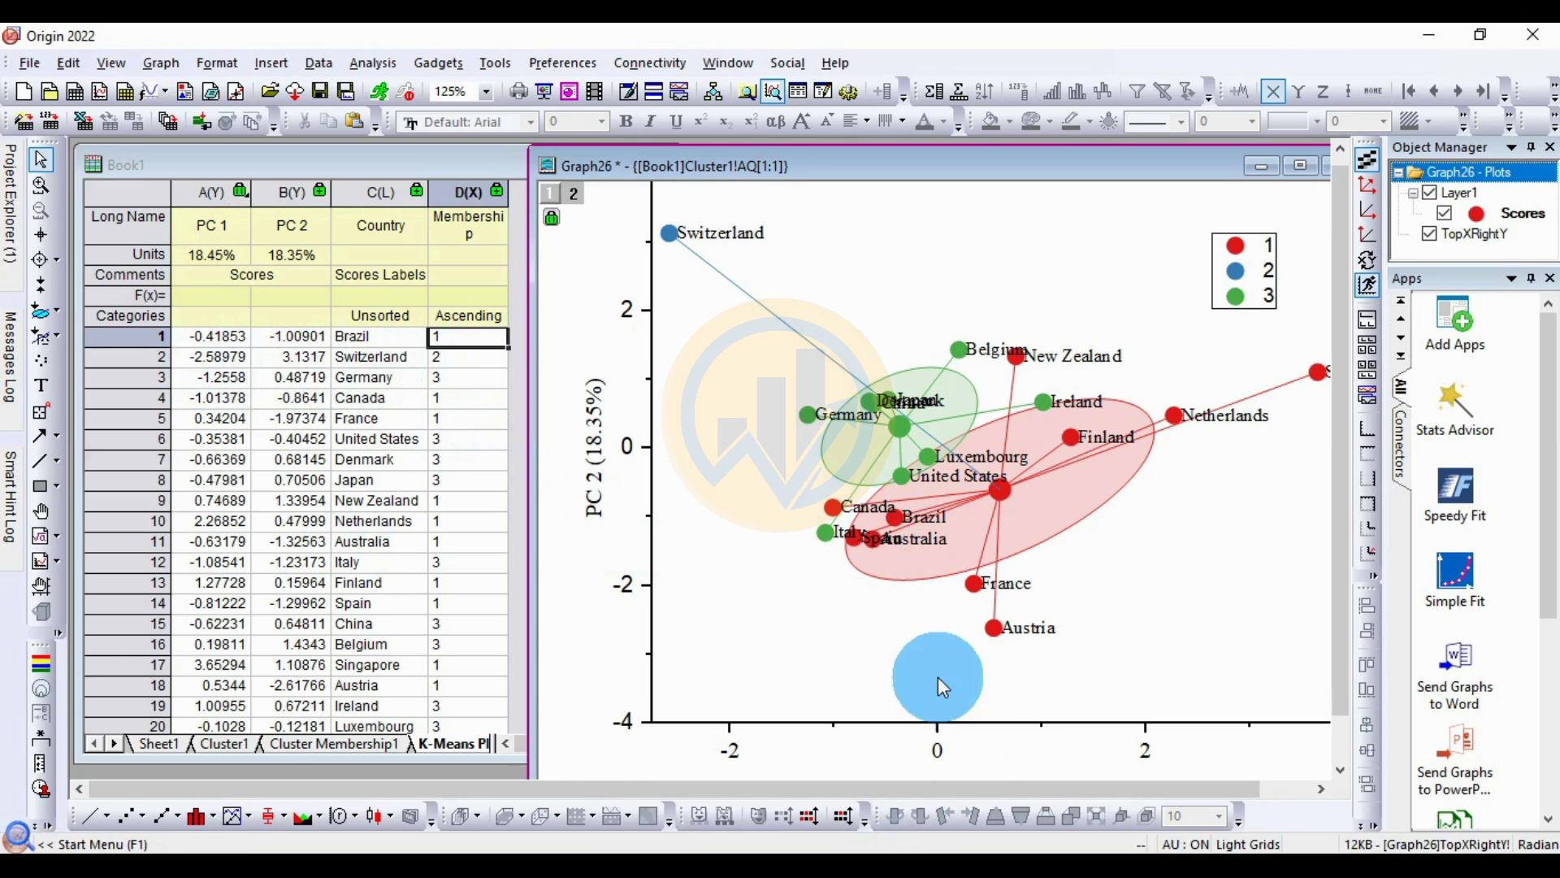
Step: Maximize the graph window with the whole page shown and set the cluster legend's font to Times New Roman
key("ctrl+w")
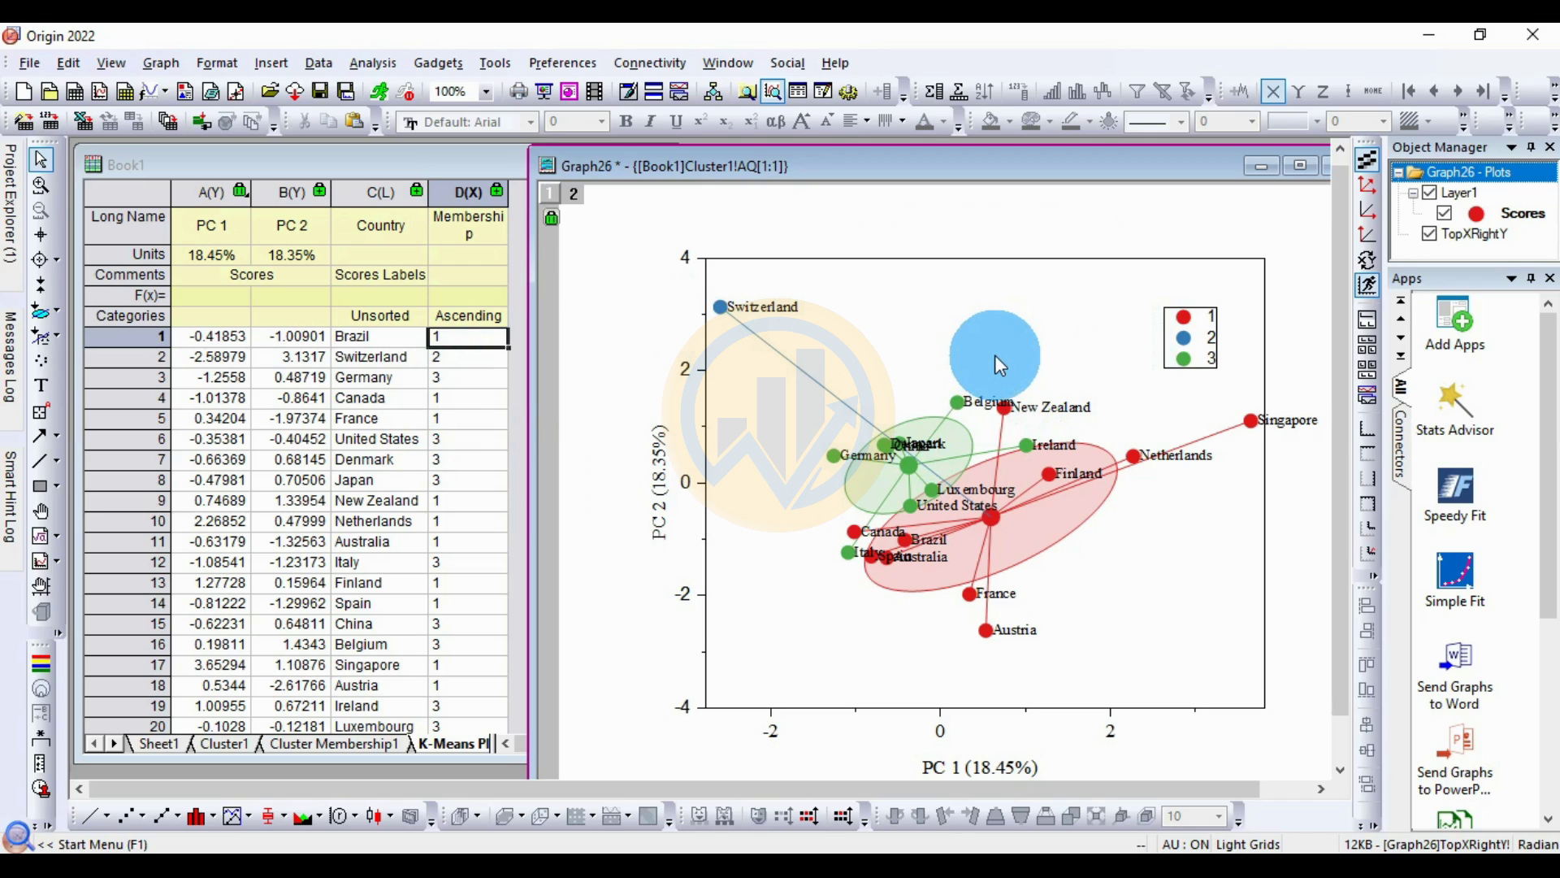
left_click(1293, 170)
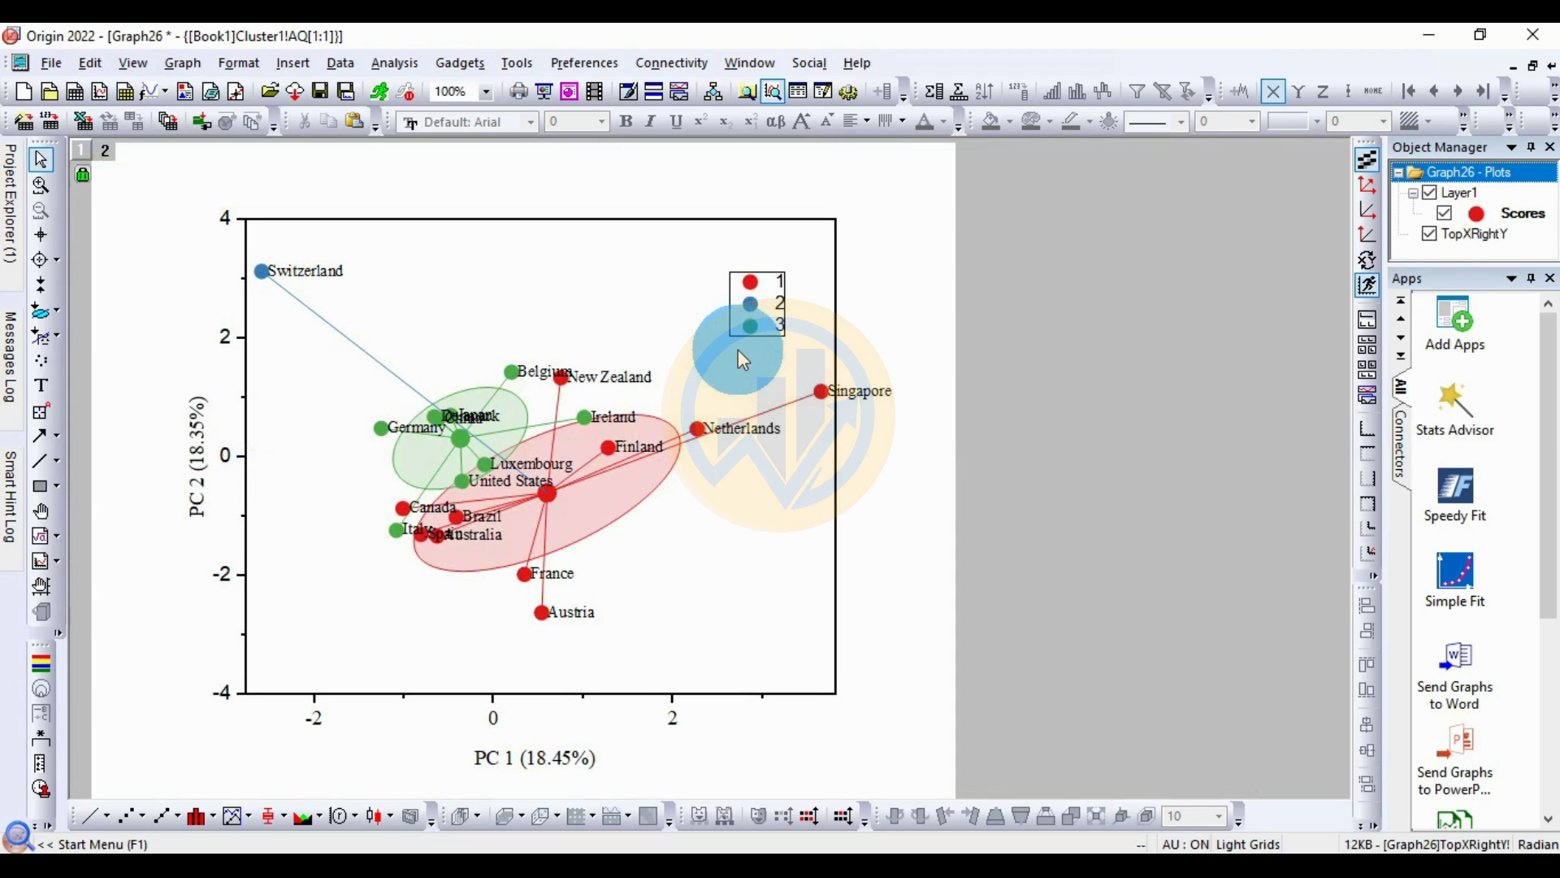
left_click(764, 316)
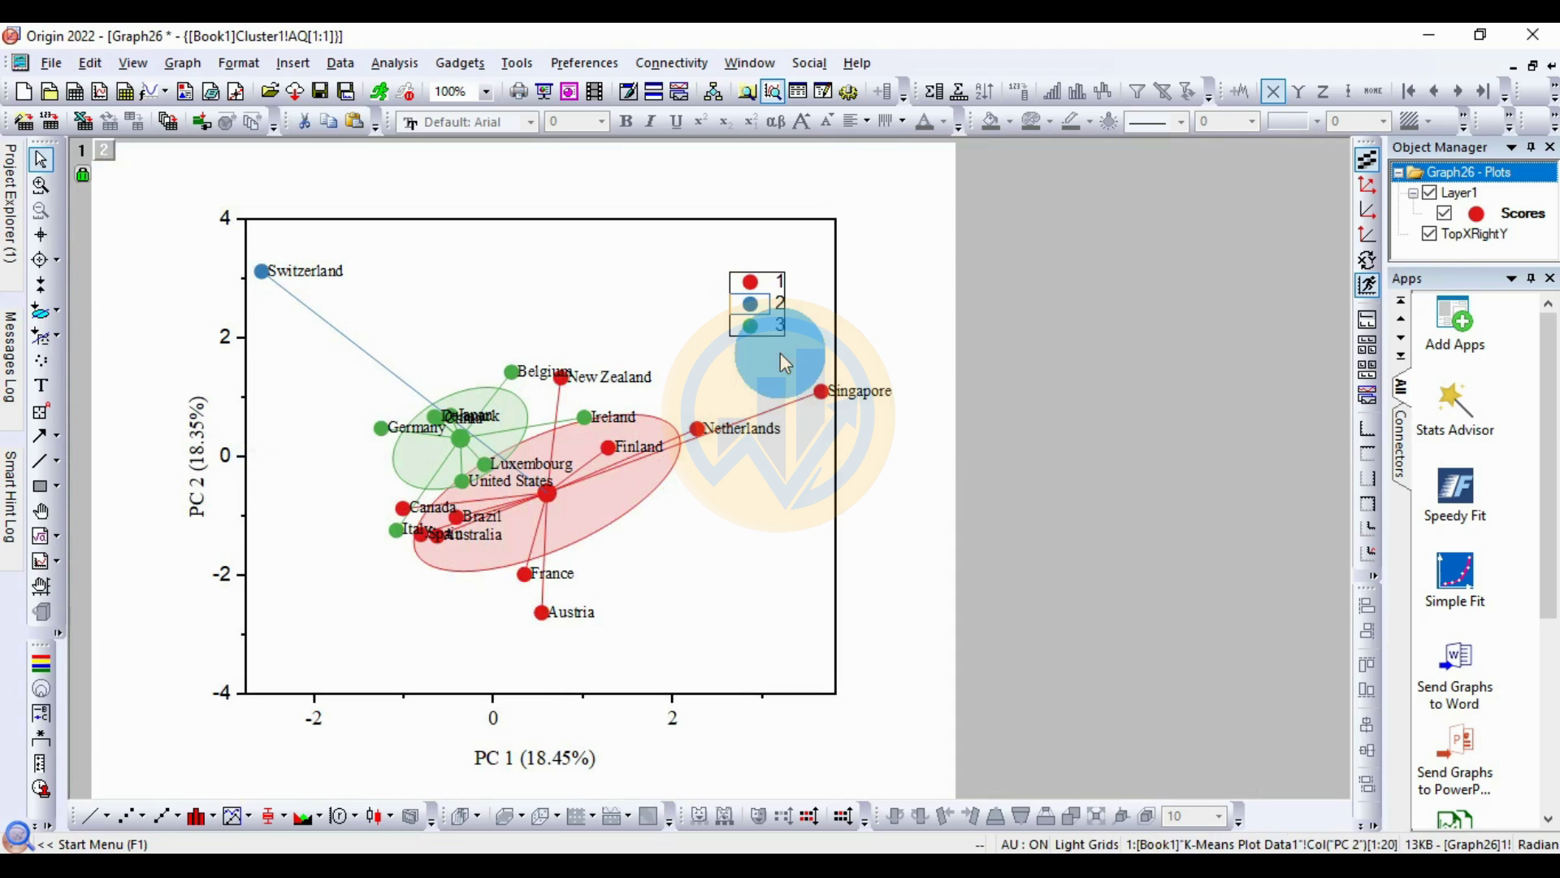
left_click(783, 344)
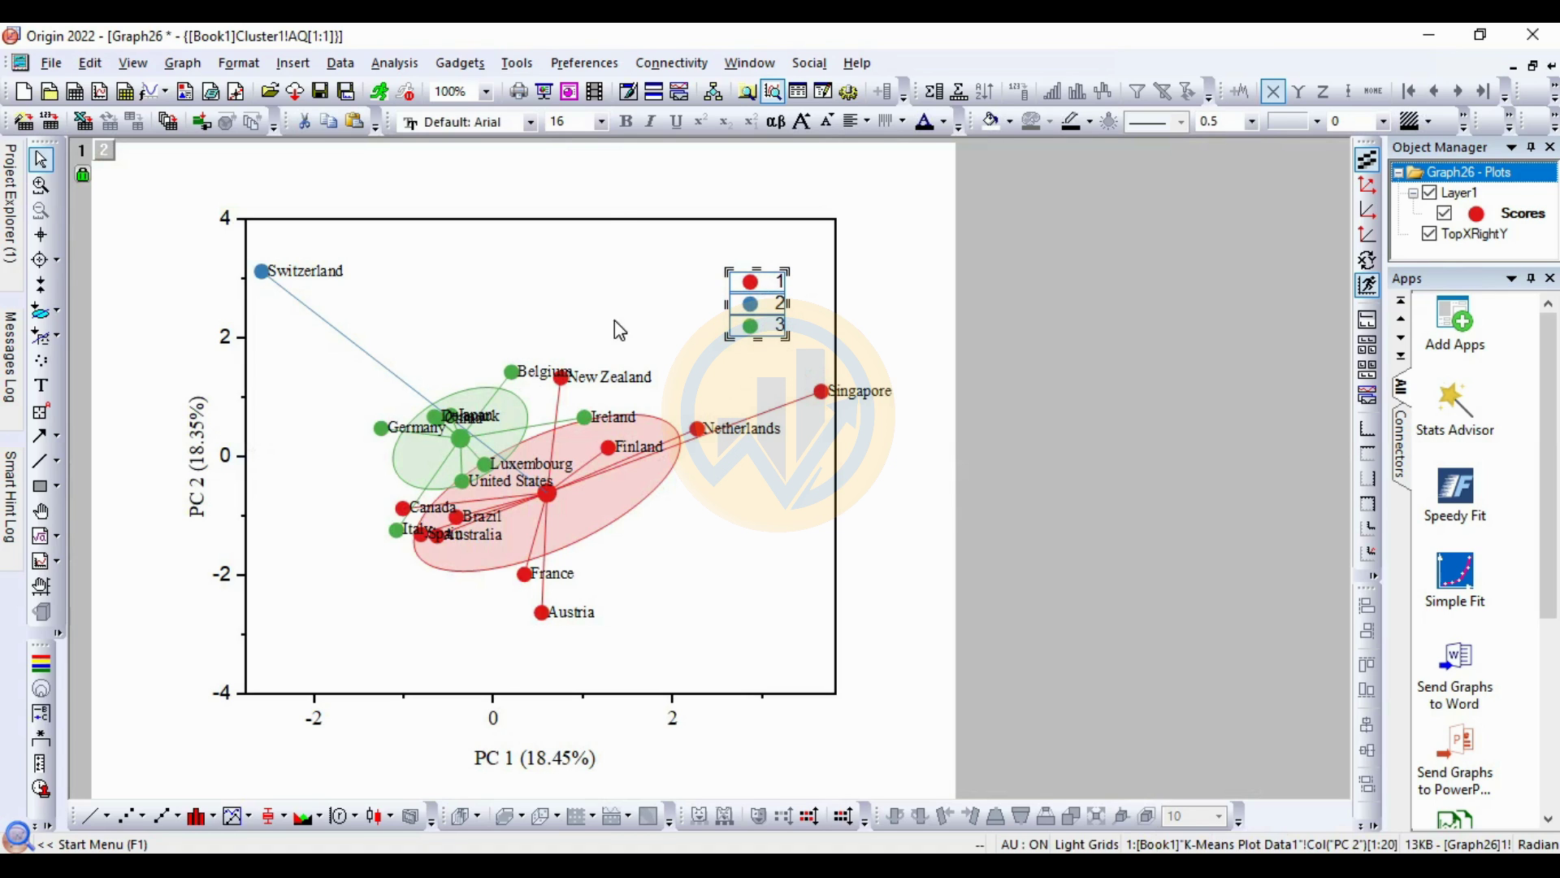
left_click(530, 125)
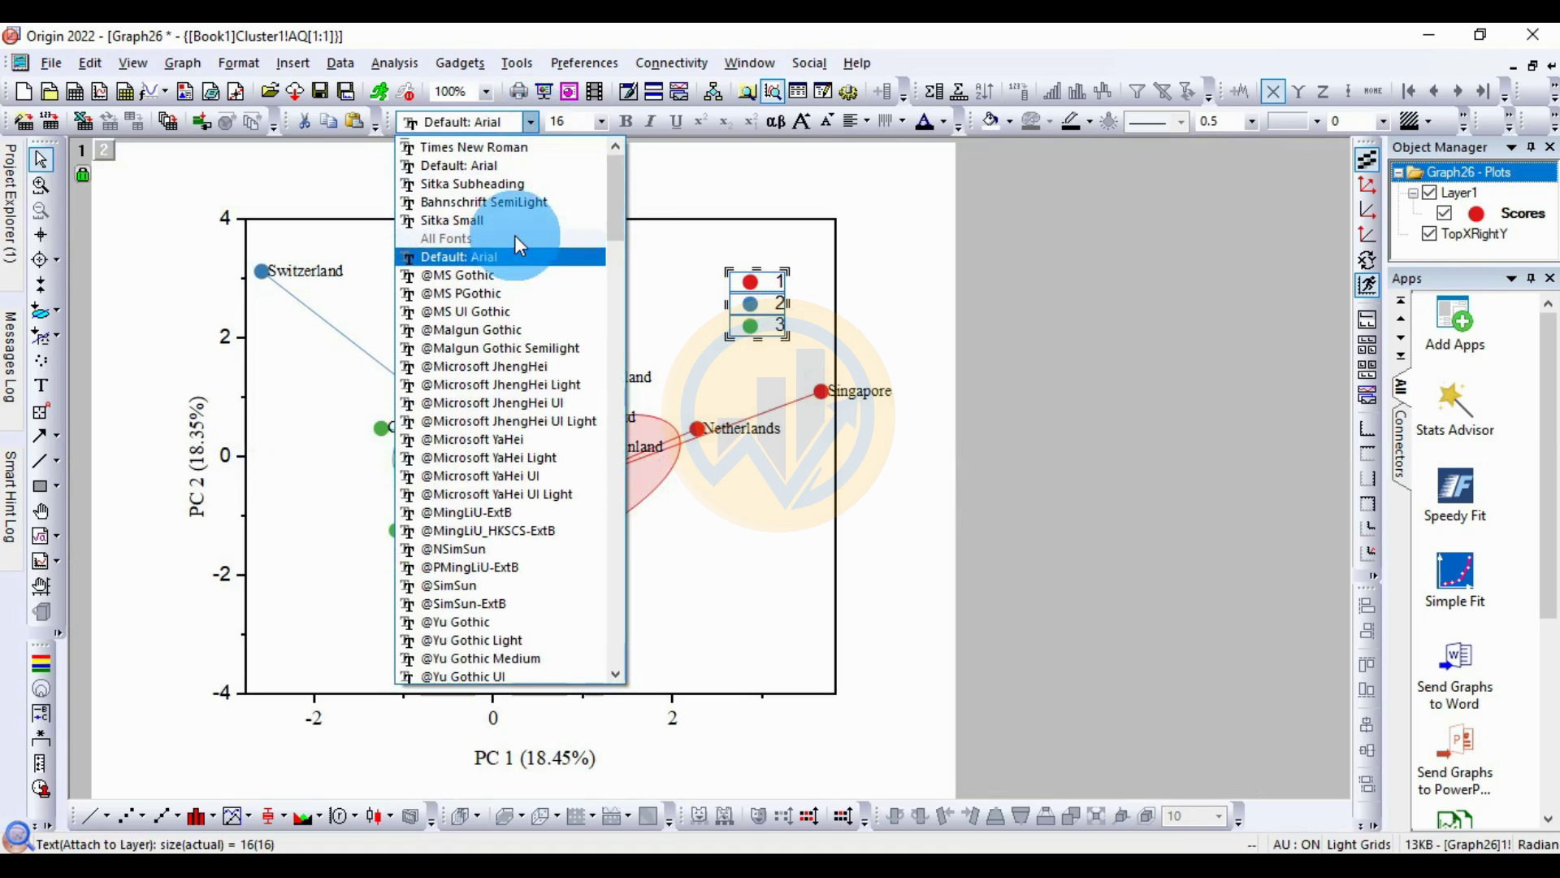
scroll(515, 235, "up", 1)
left_click(520, 168)
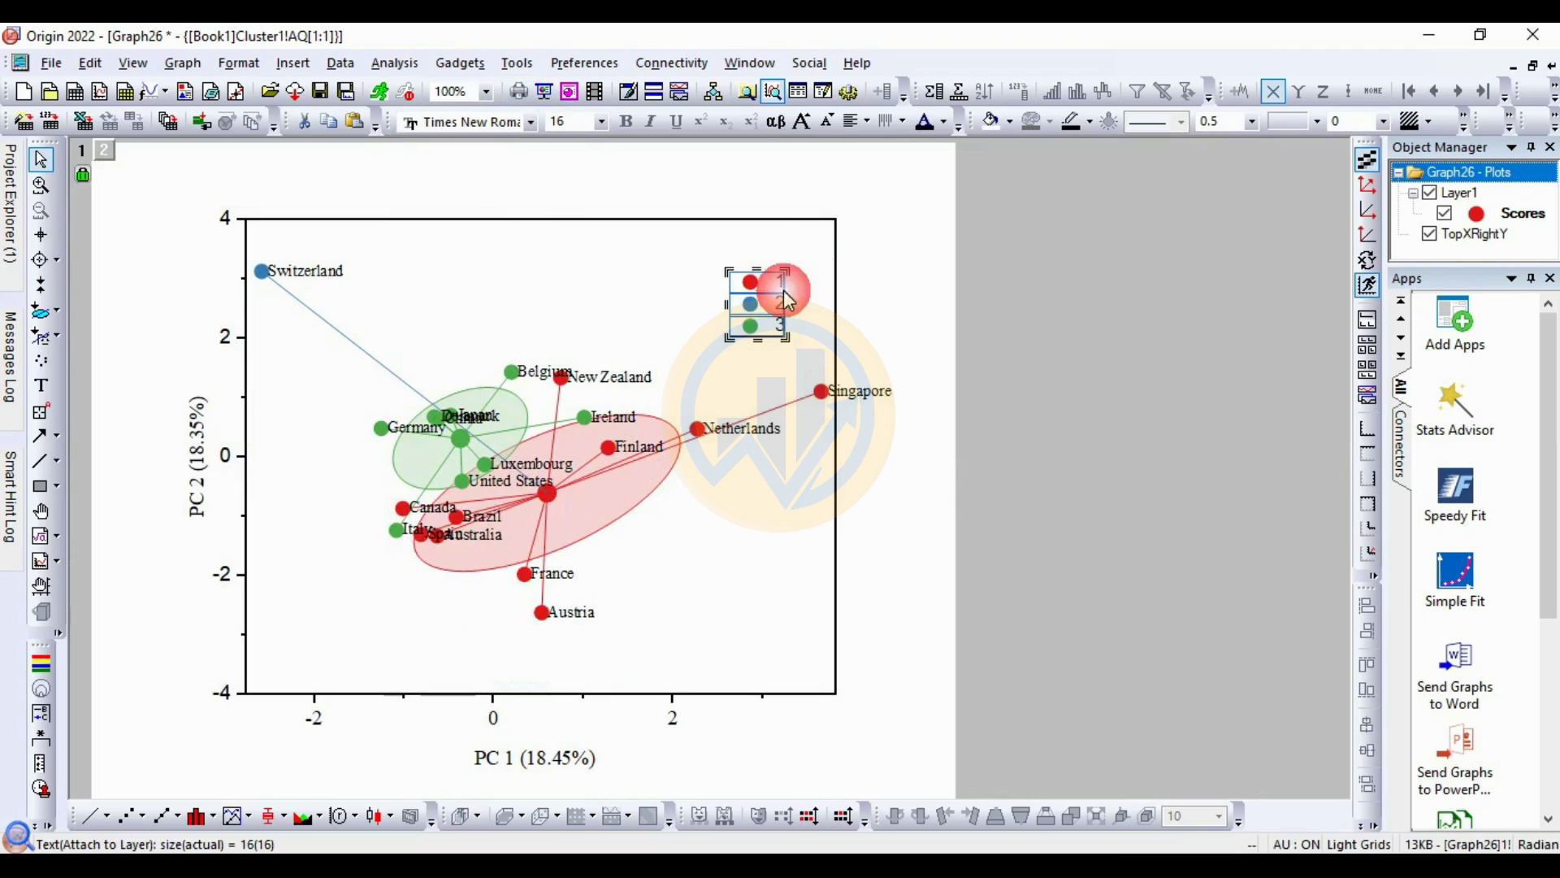
Step: Move the cluster legend into the upper-right corner of the plot frame and deselect it
left_click(751, 280)
left_click(778, 289)
left_click_drag(777, 288, 827, 236)
left_click(899, 237)
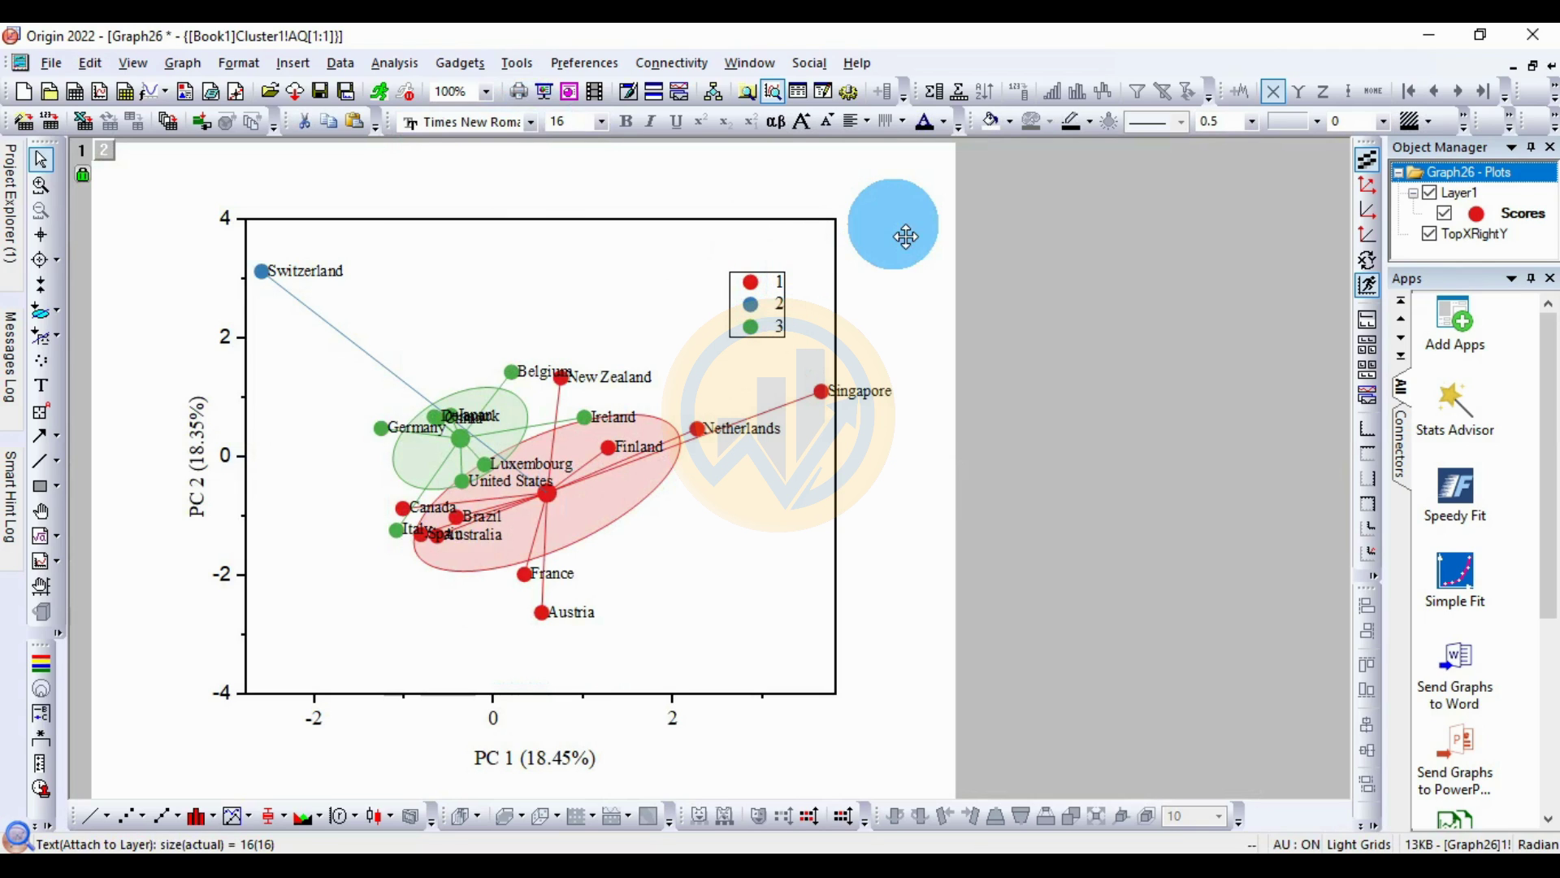
left_click(896, 309)
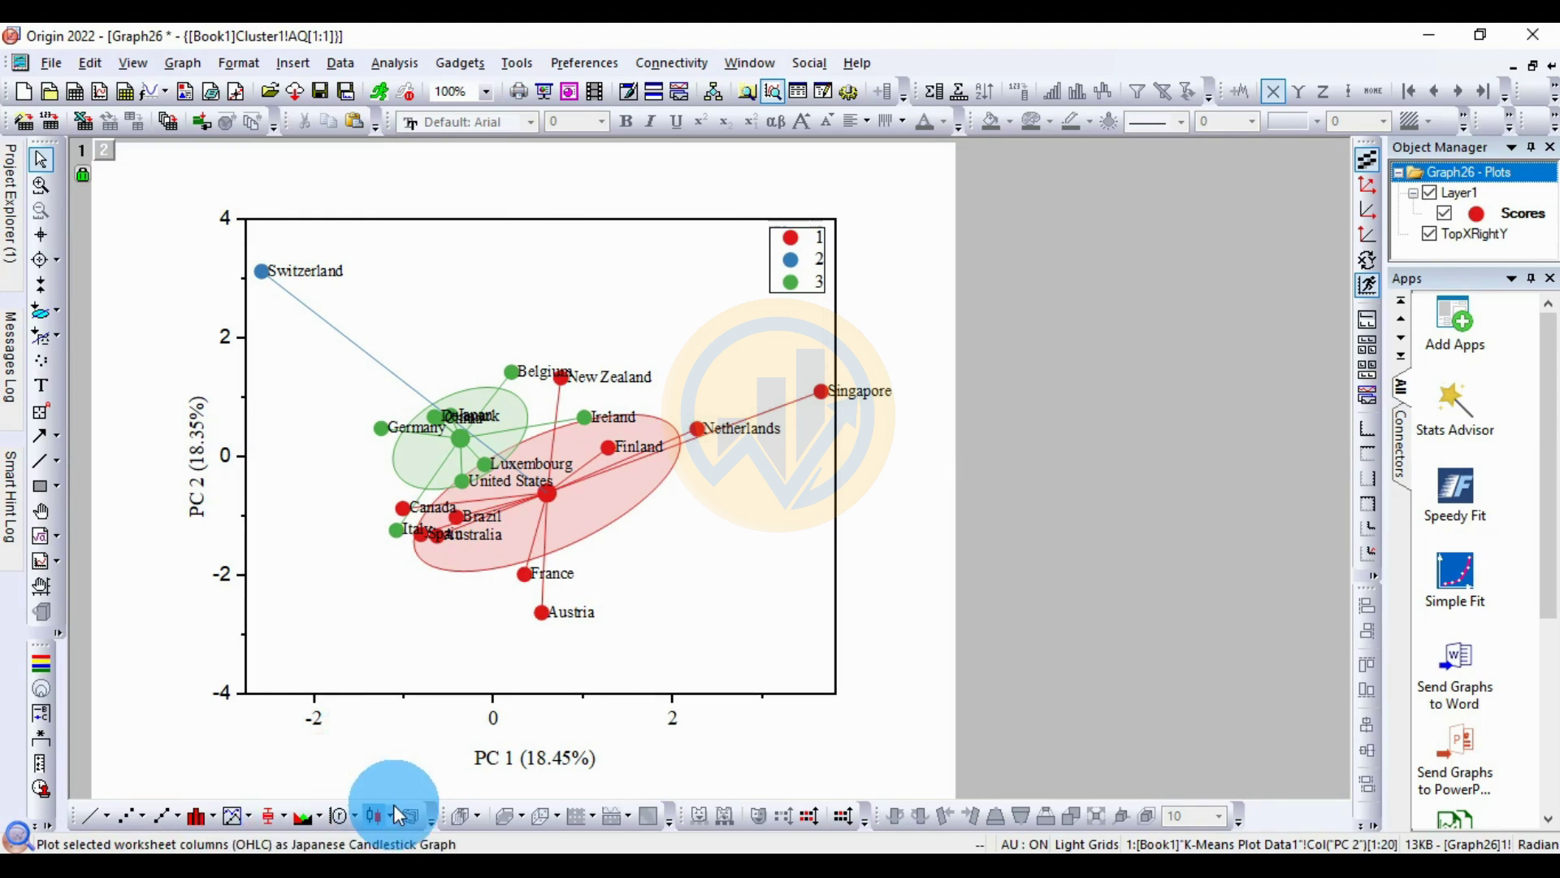